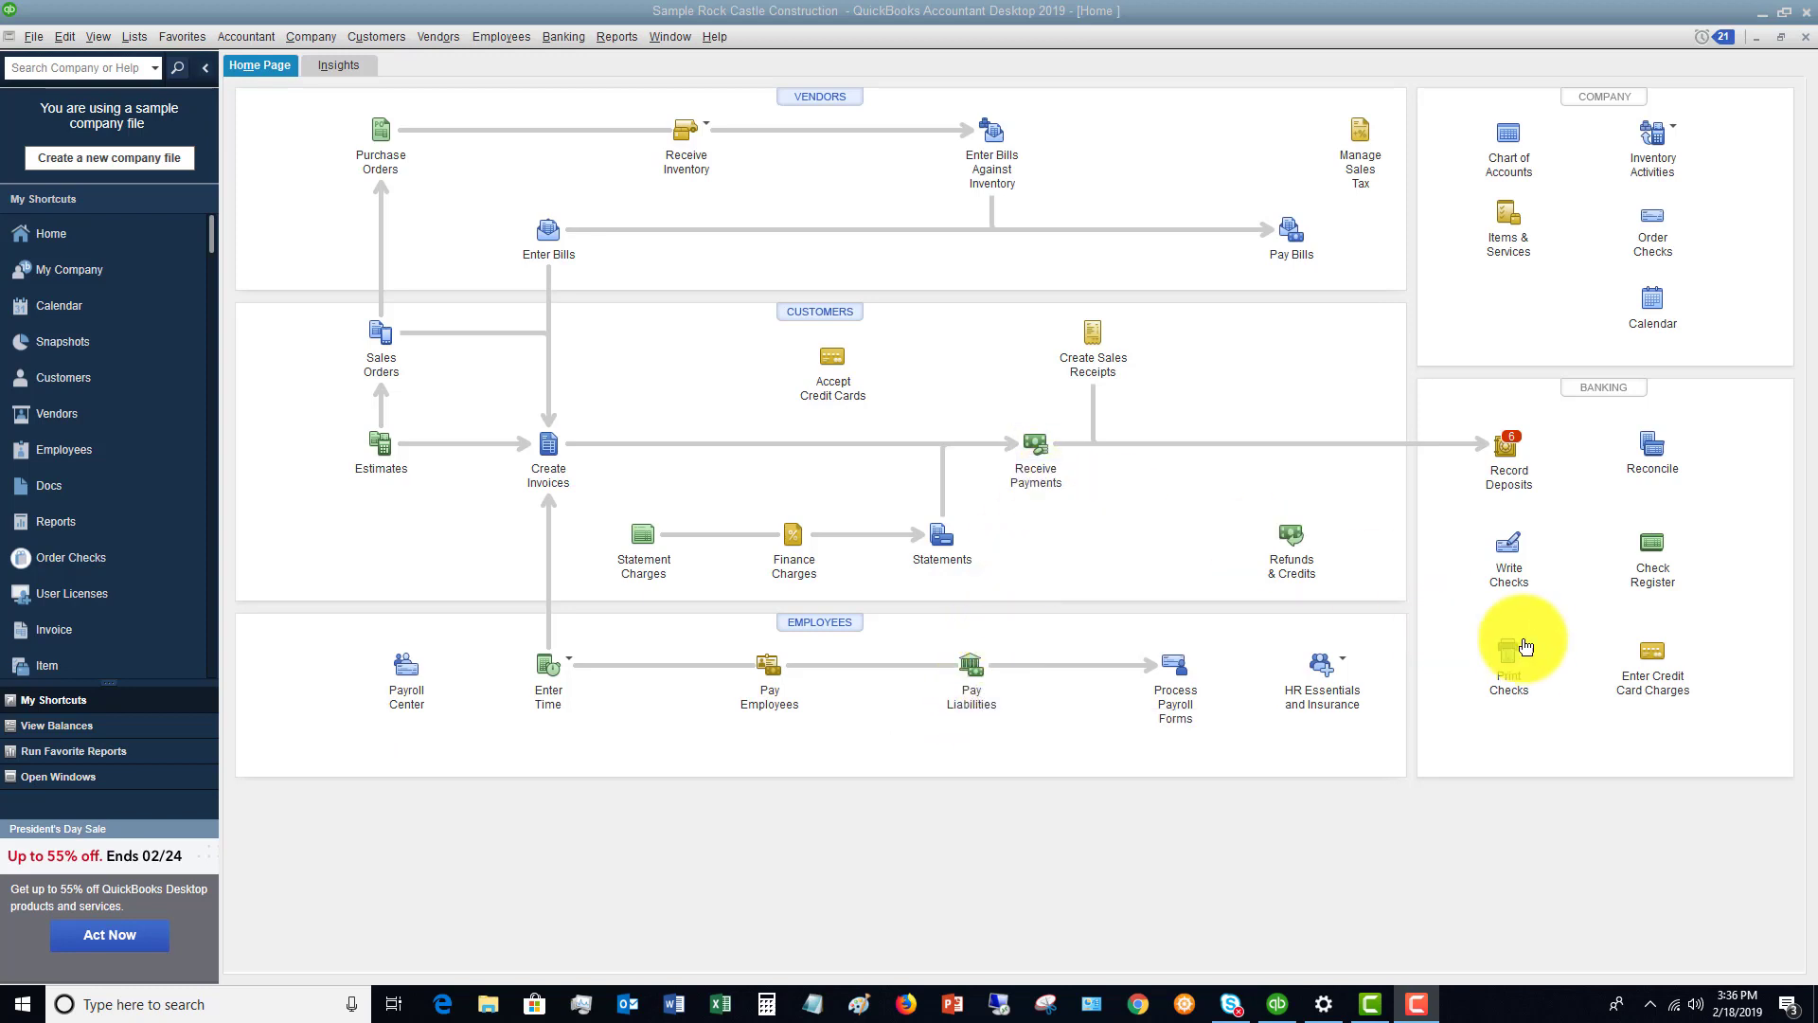
Choose 10100 · Checking as the account whose register to open
left_click(1652, 572)
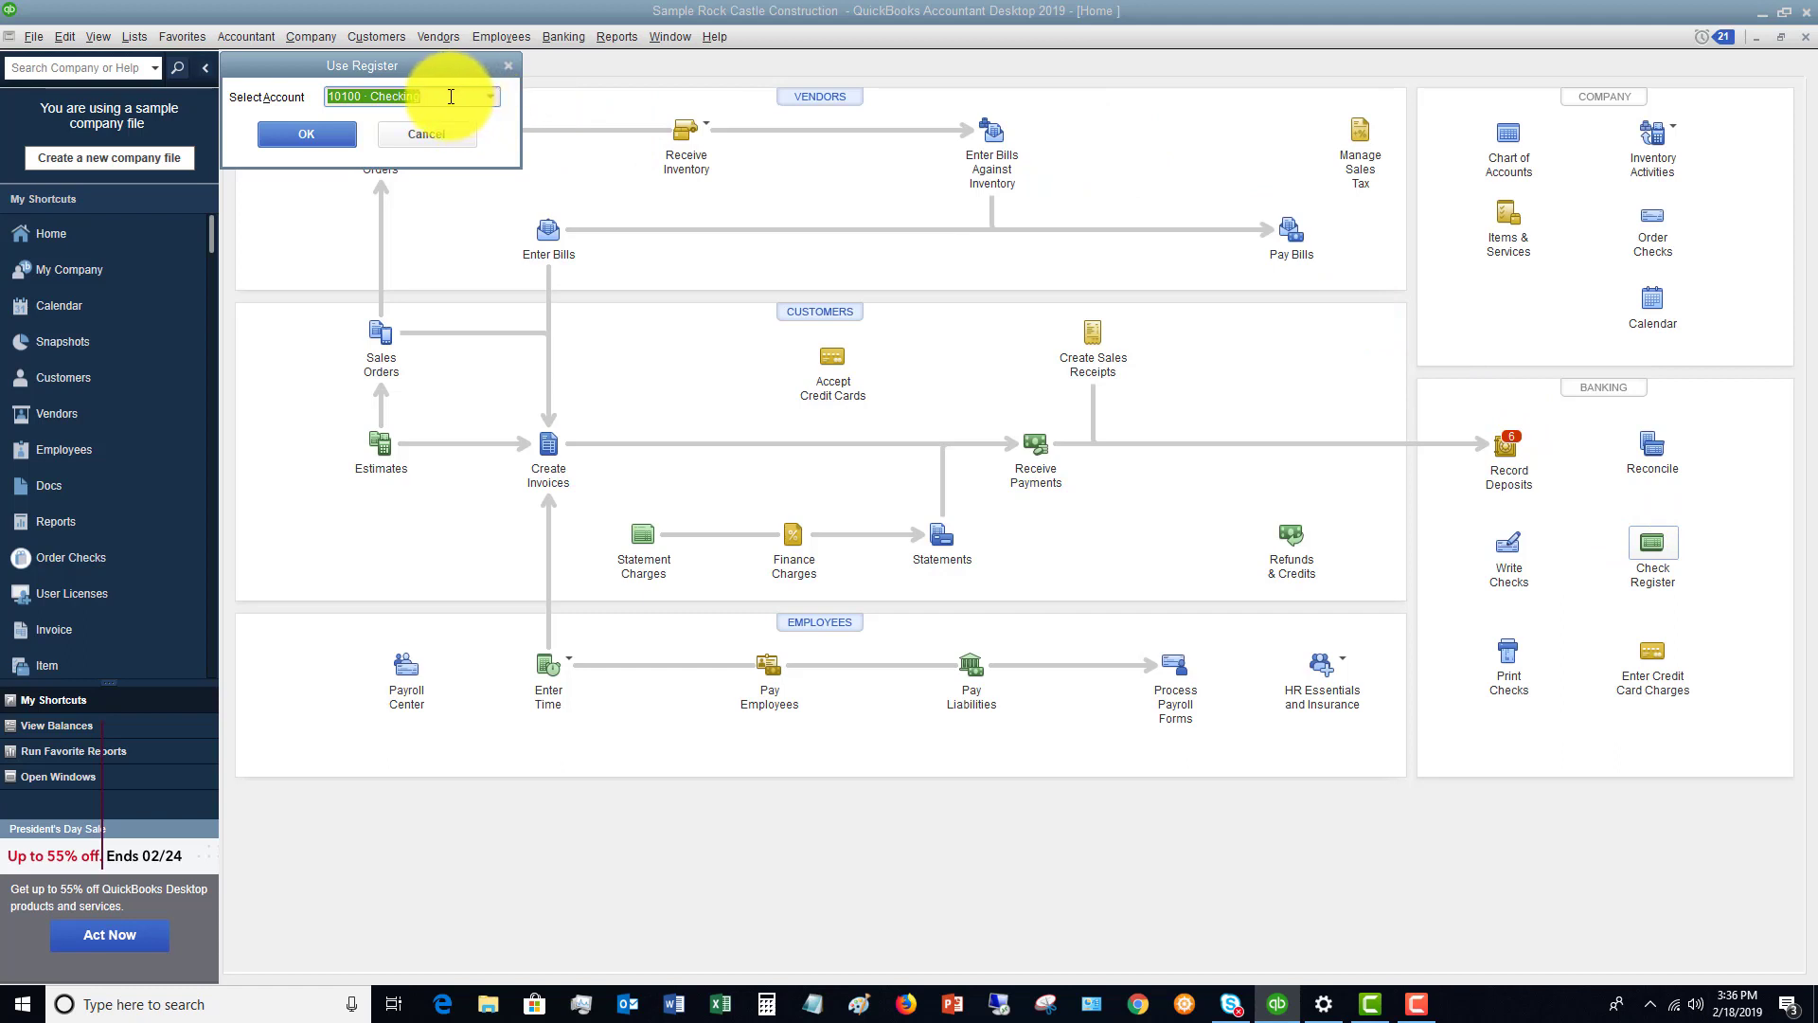
left_click(490, 93)
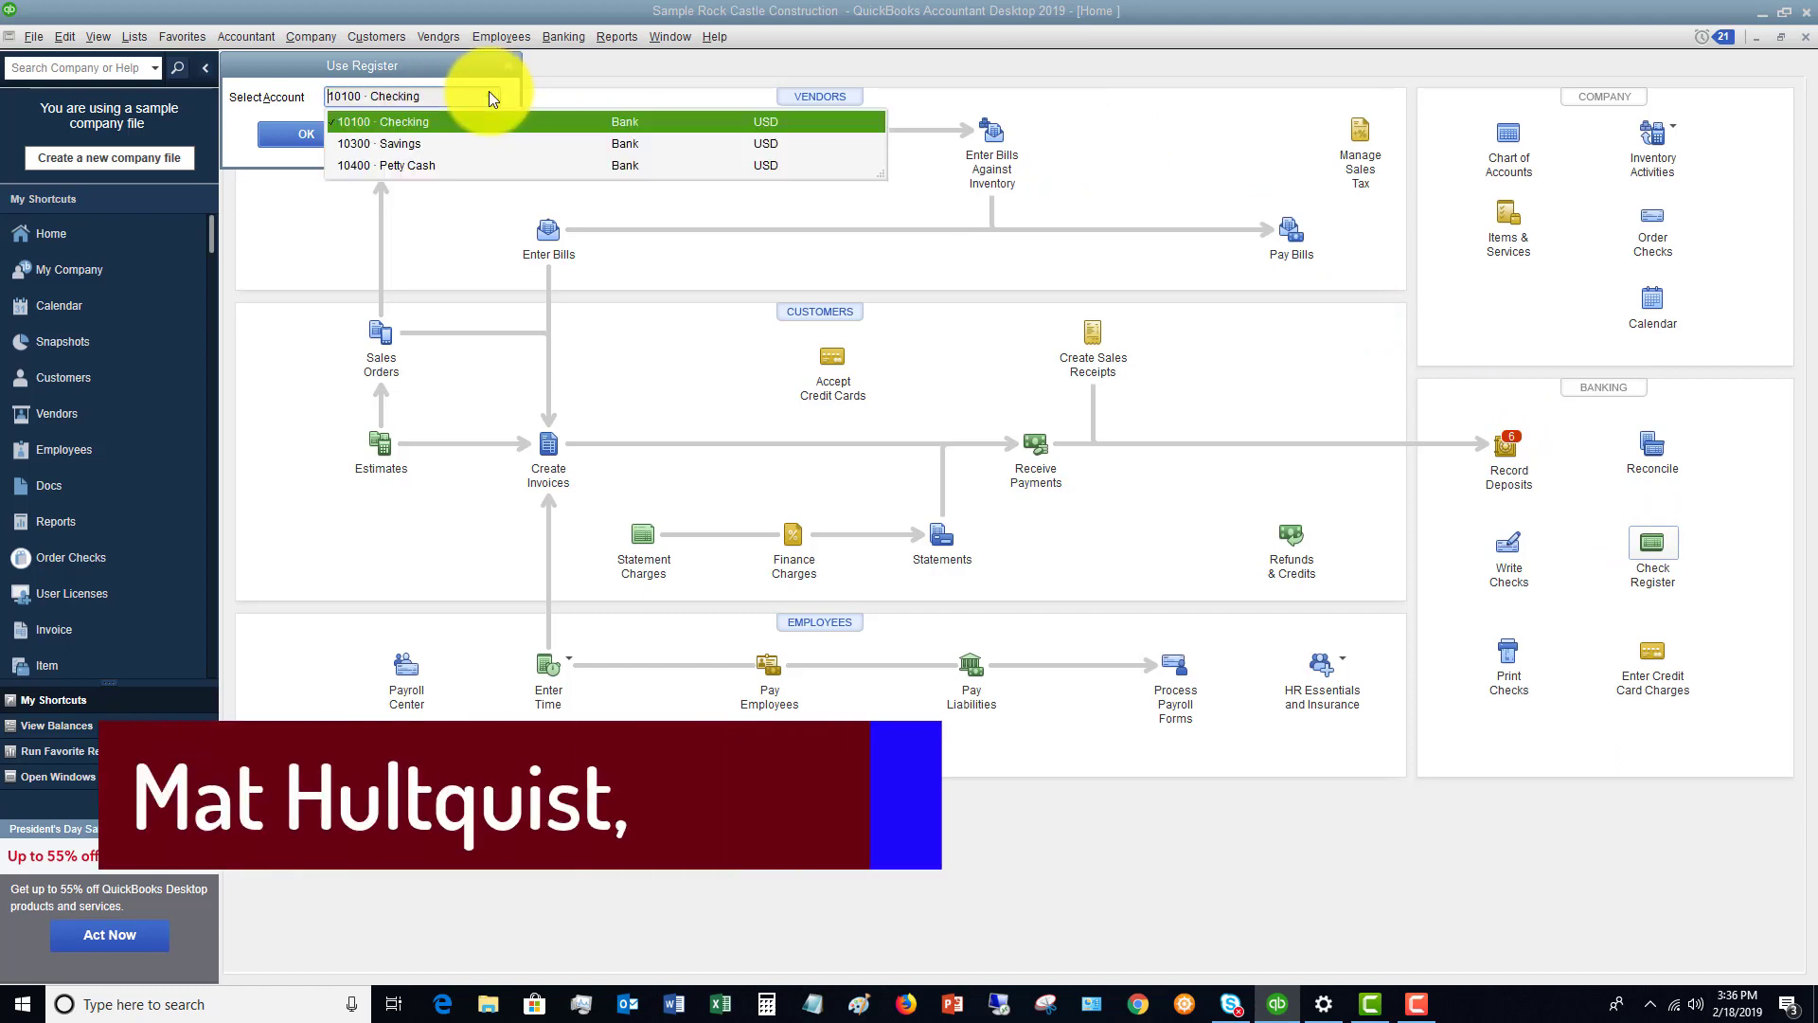
left_click(433, 119)
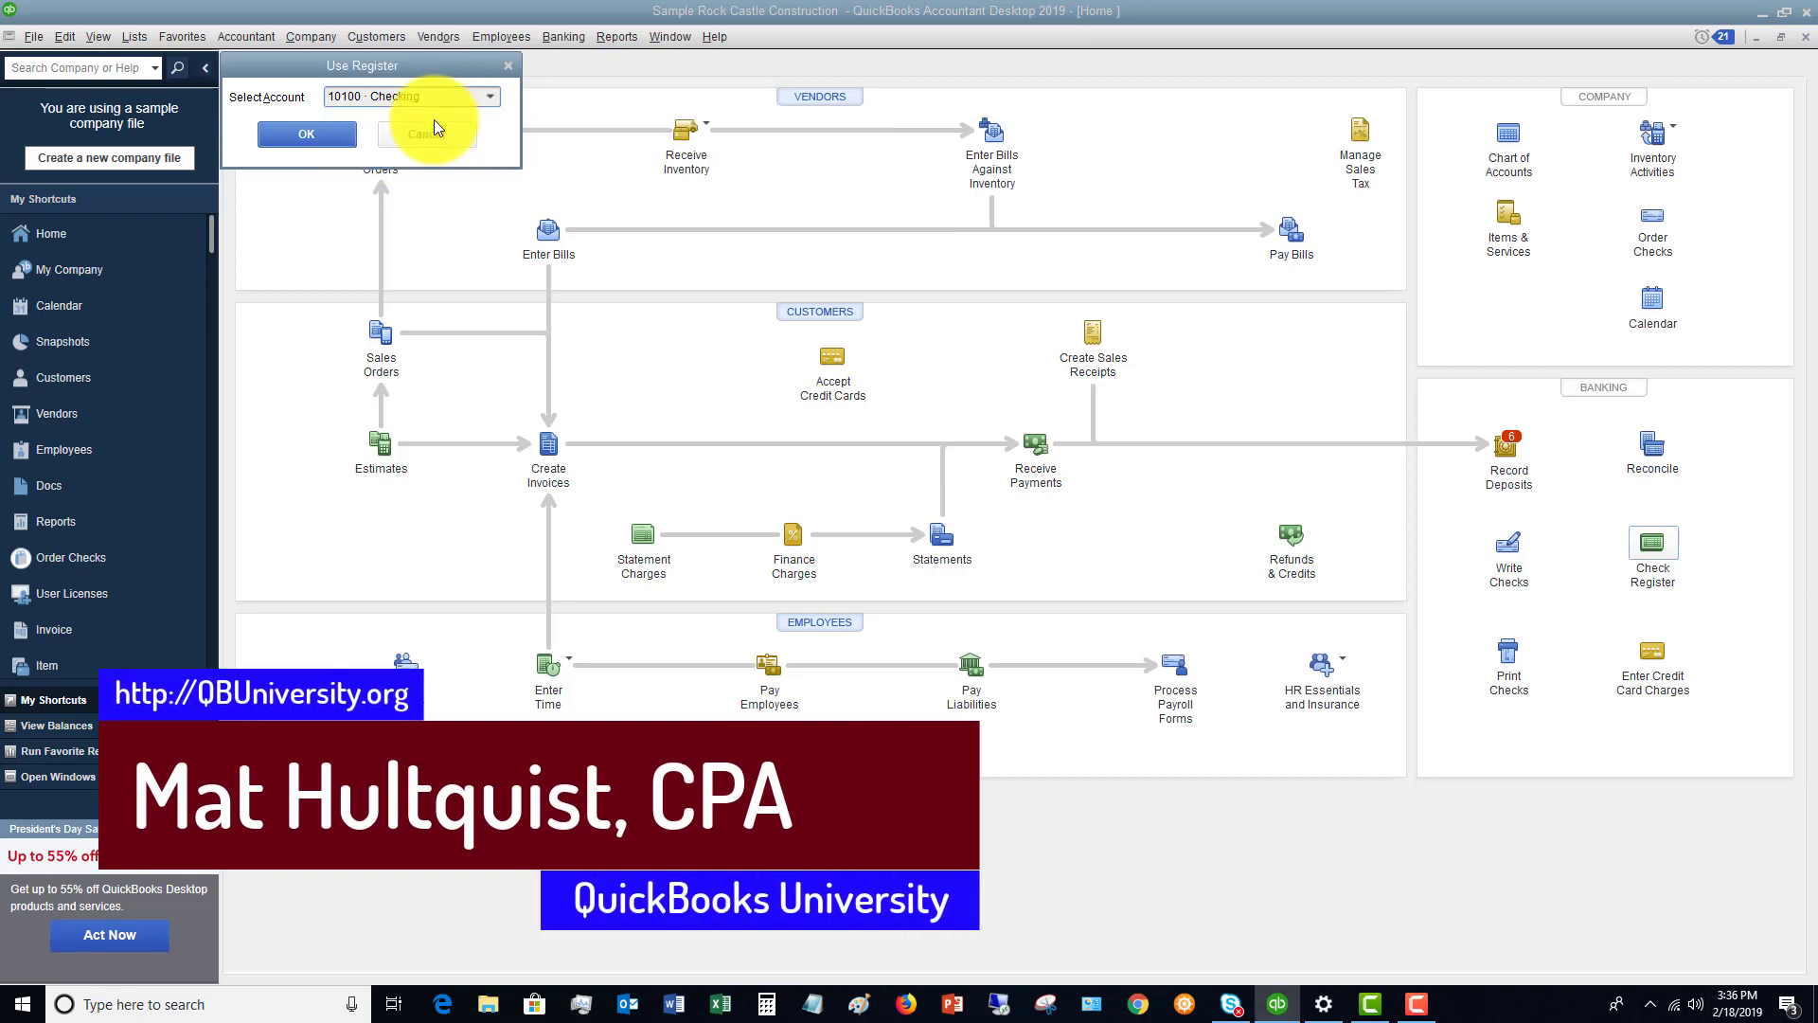
Open the 10100 · Checking register and switch it to two-line display
left_click(314, 133)
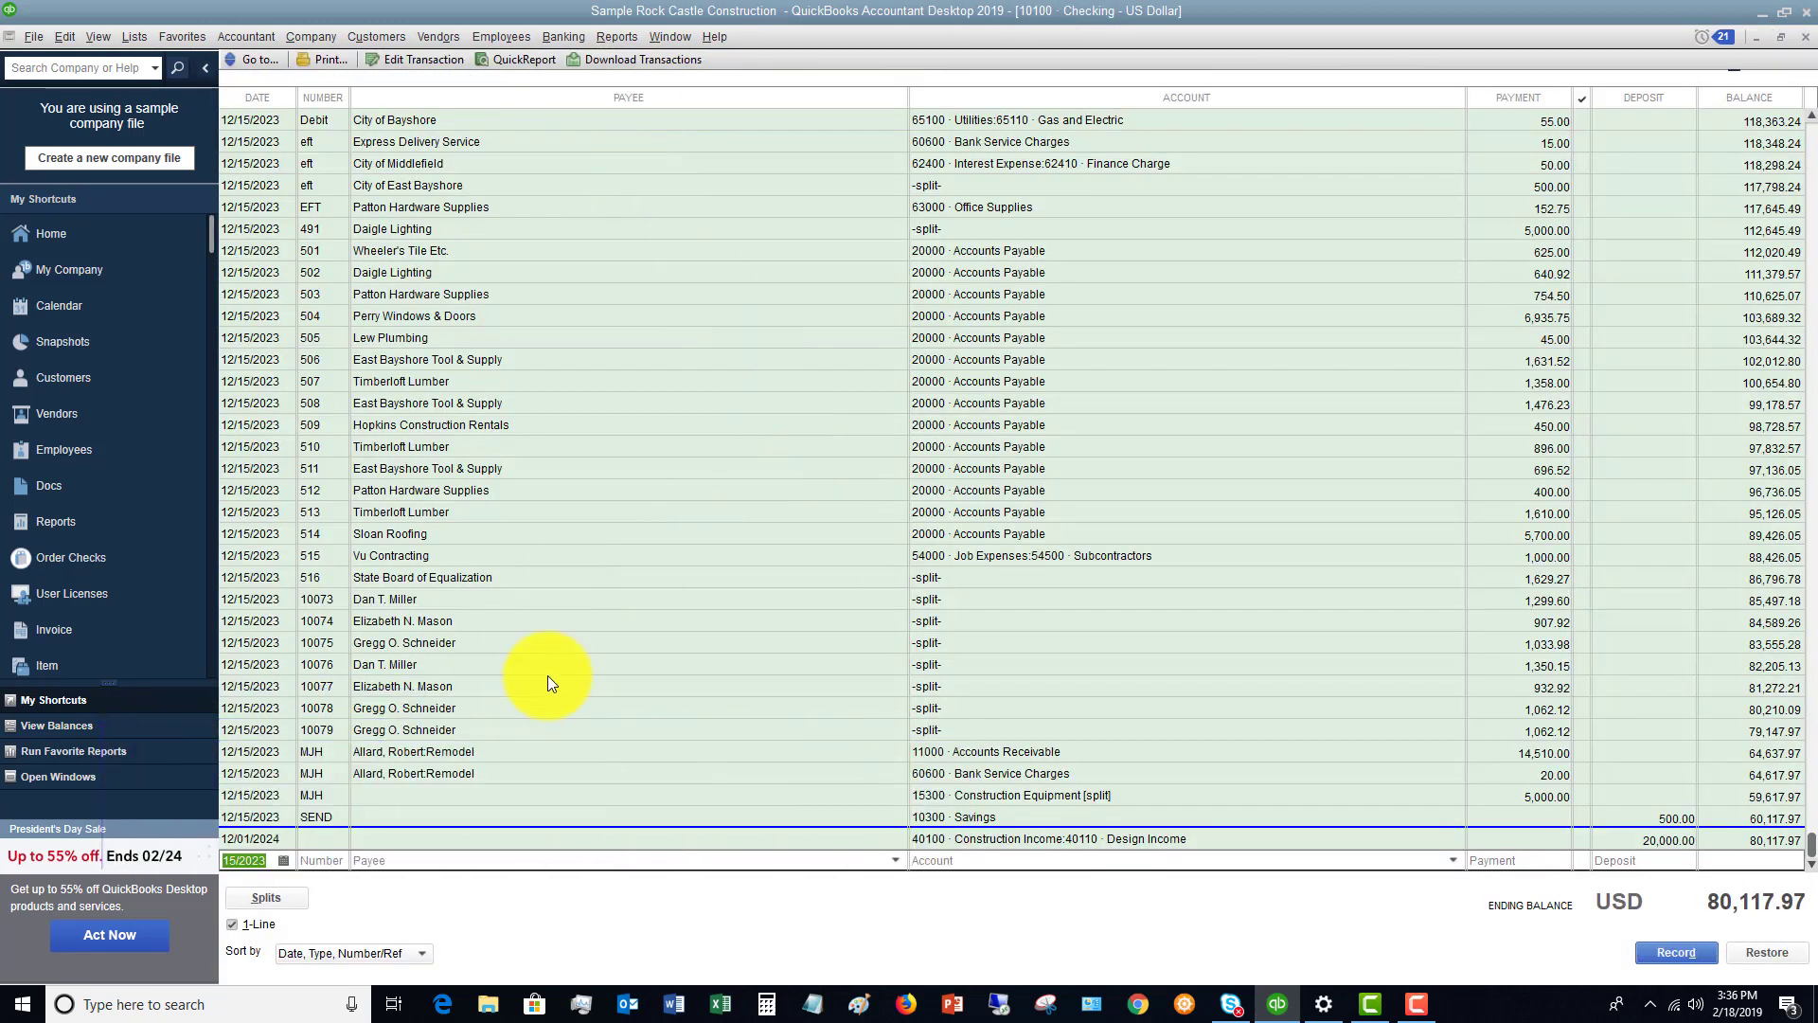
left_click(231, 924)
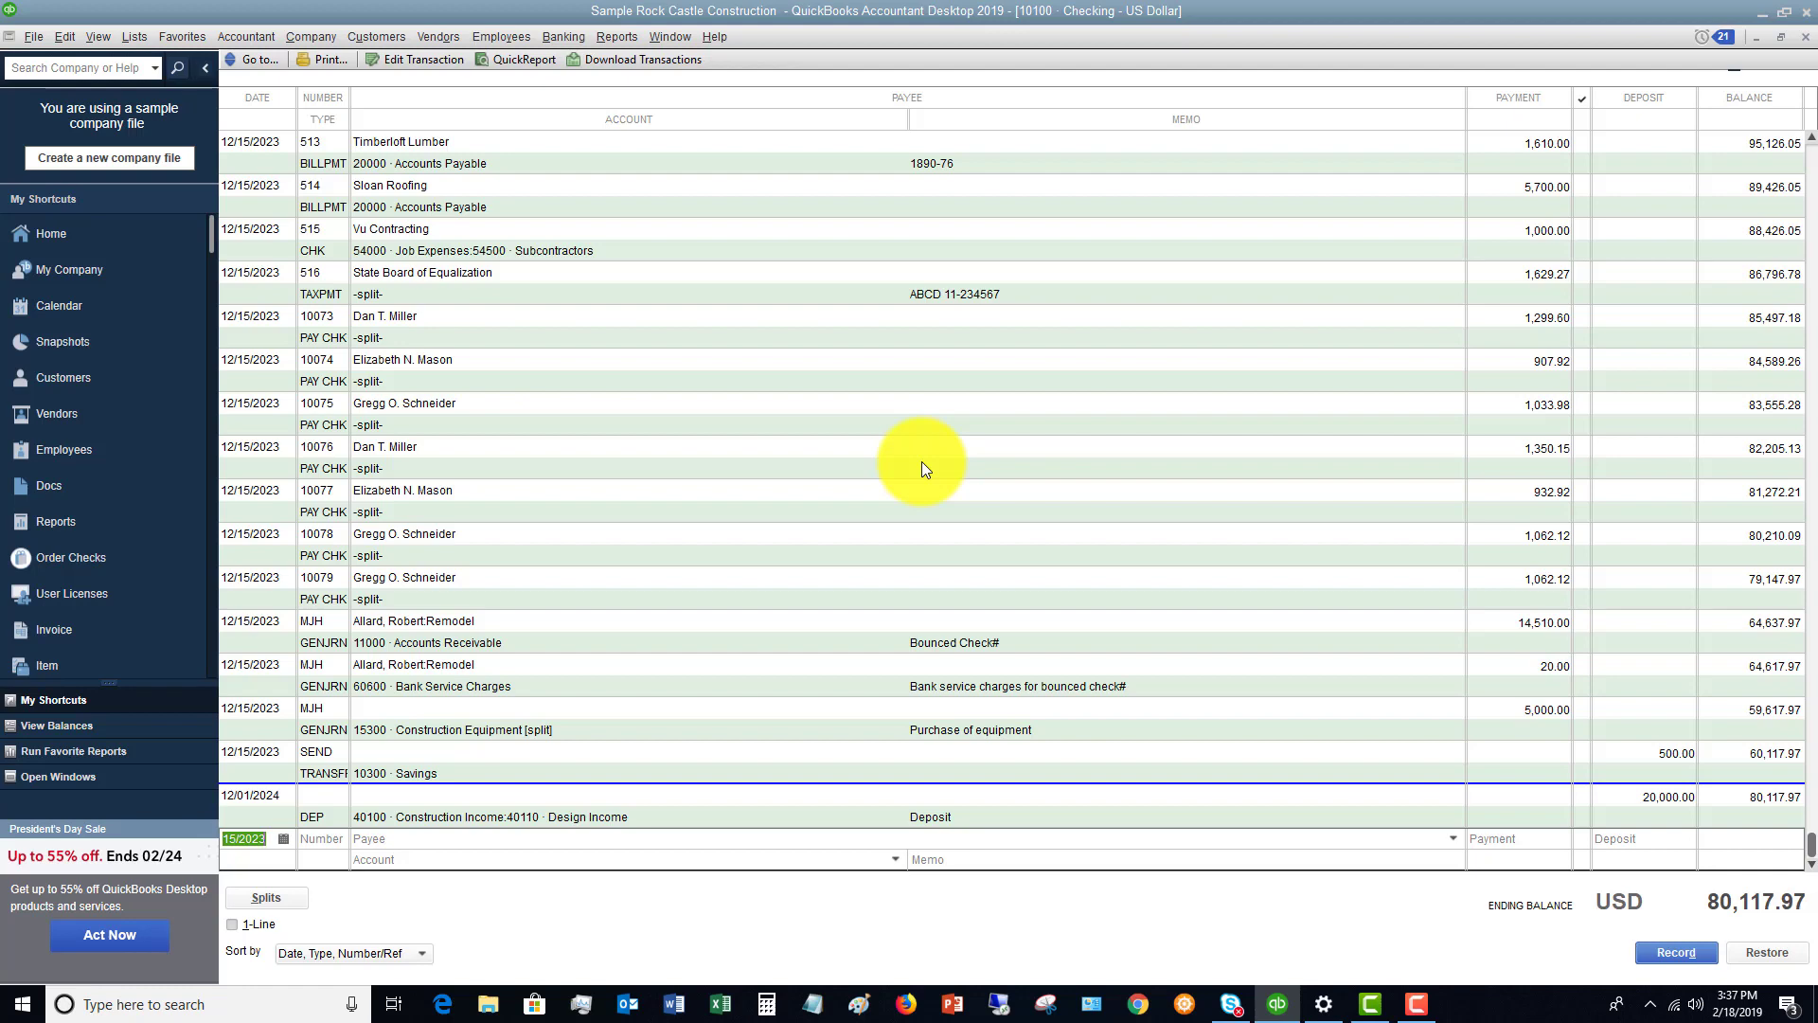
Scroll back through the earlier December checking transactions, then return to the register's end
scroll(921, 462, "up", 3)
scroll(954, 465, "down", 3)
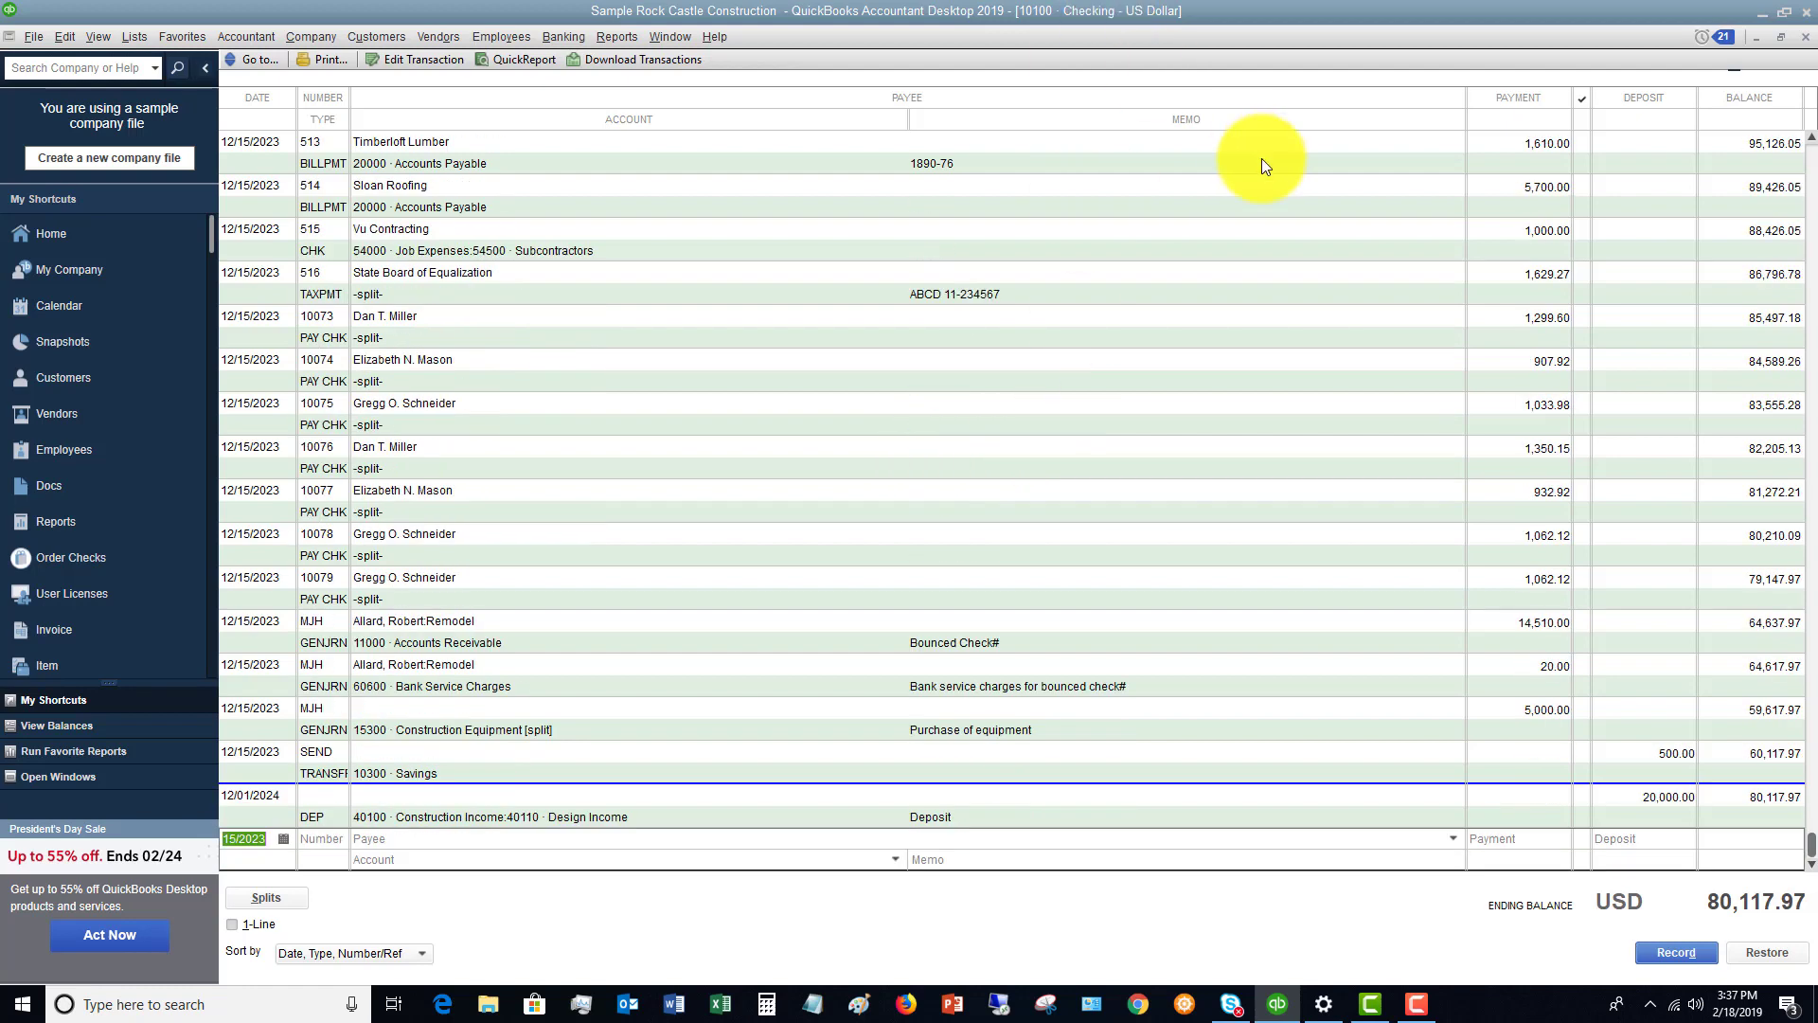
scroll(1109, 472, "up", 20)
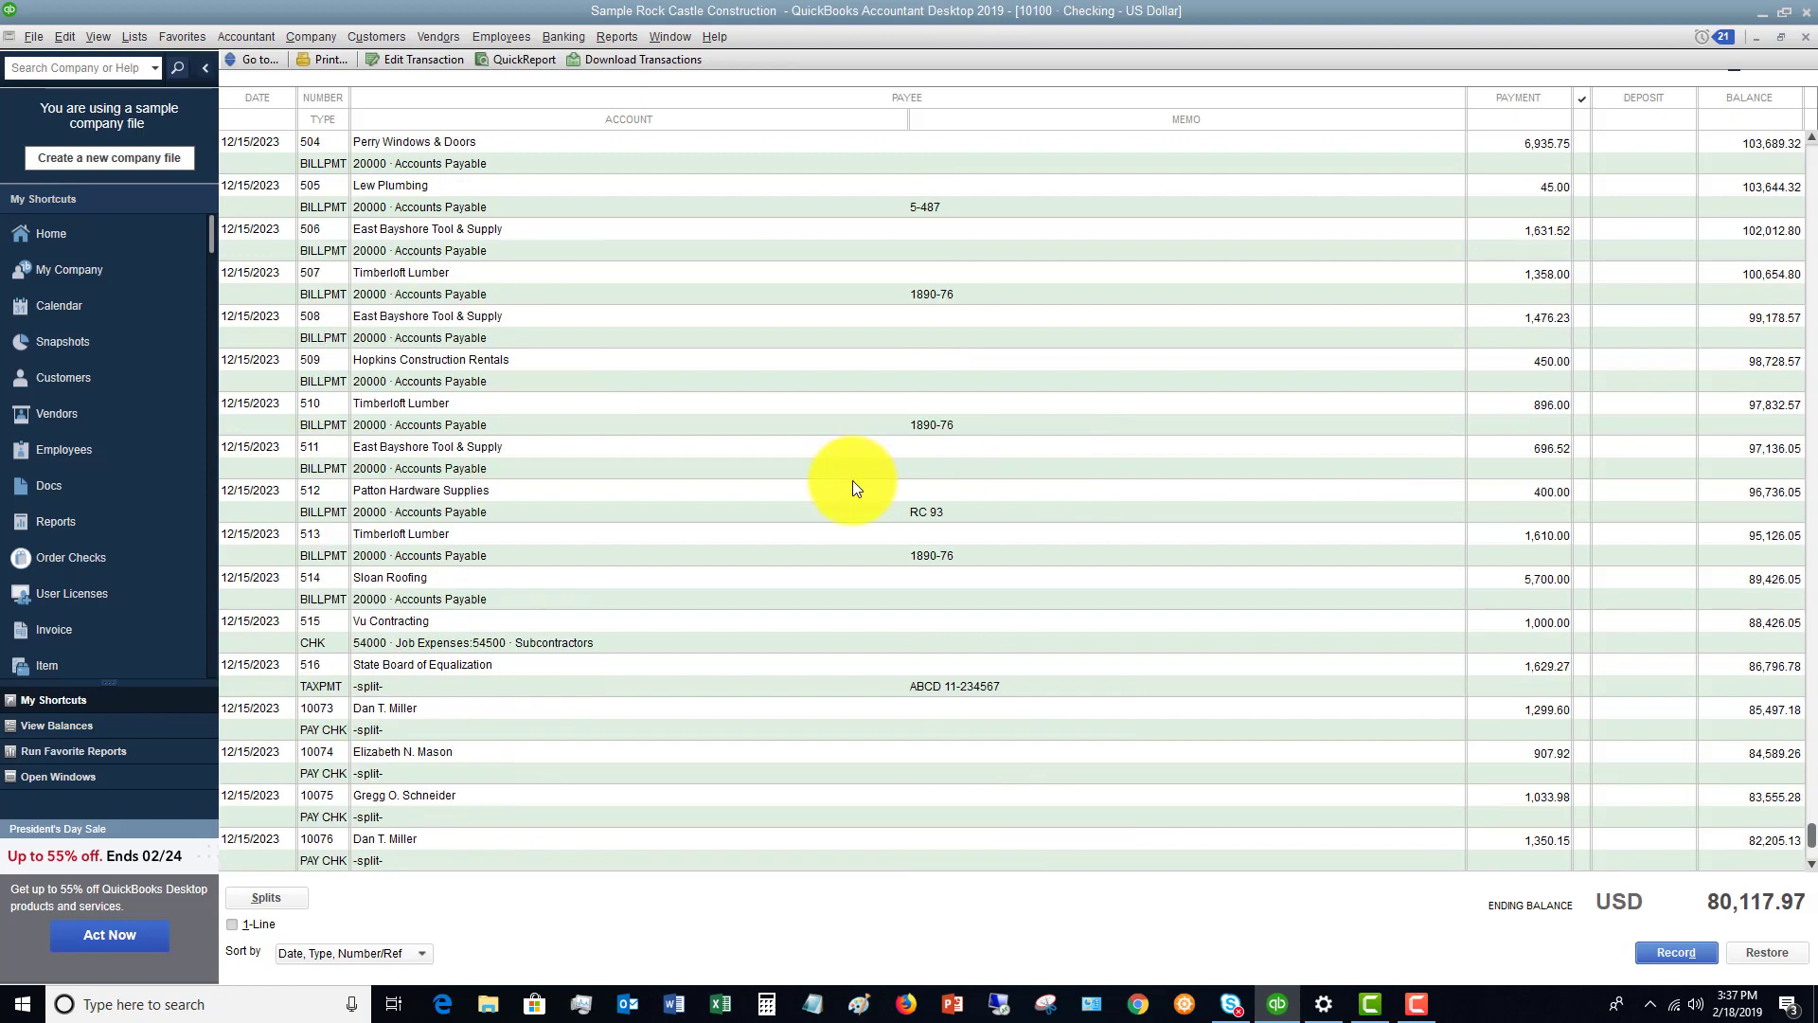
scroll(856, 488, "down", 4)
scroll(851, 481, "up", 6)
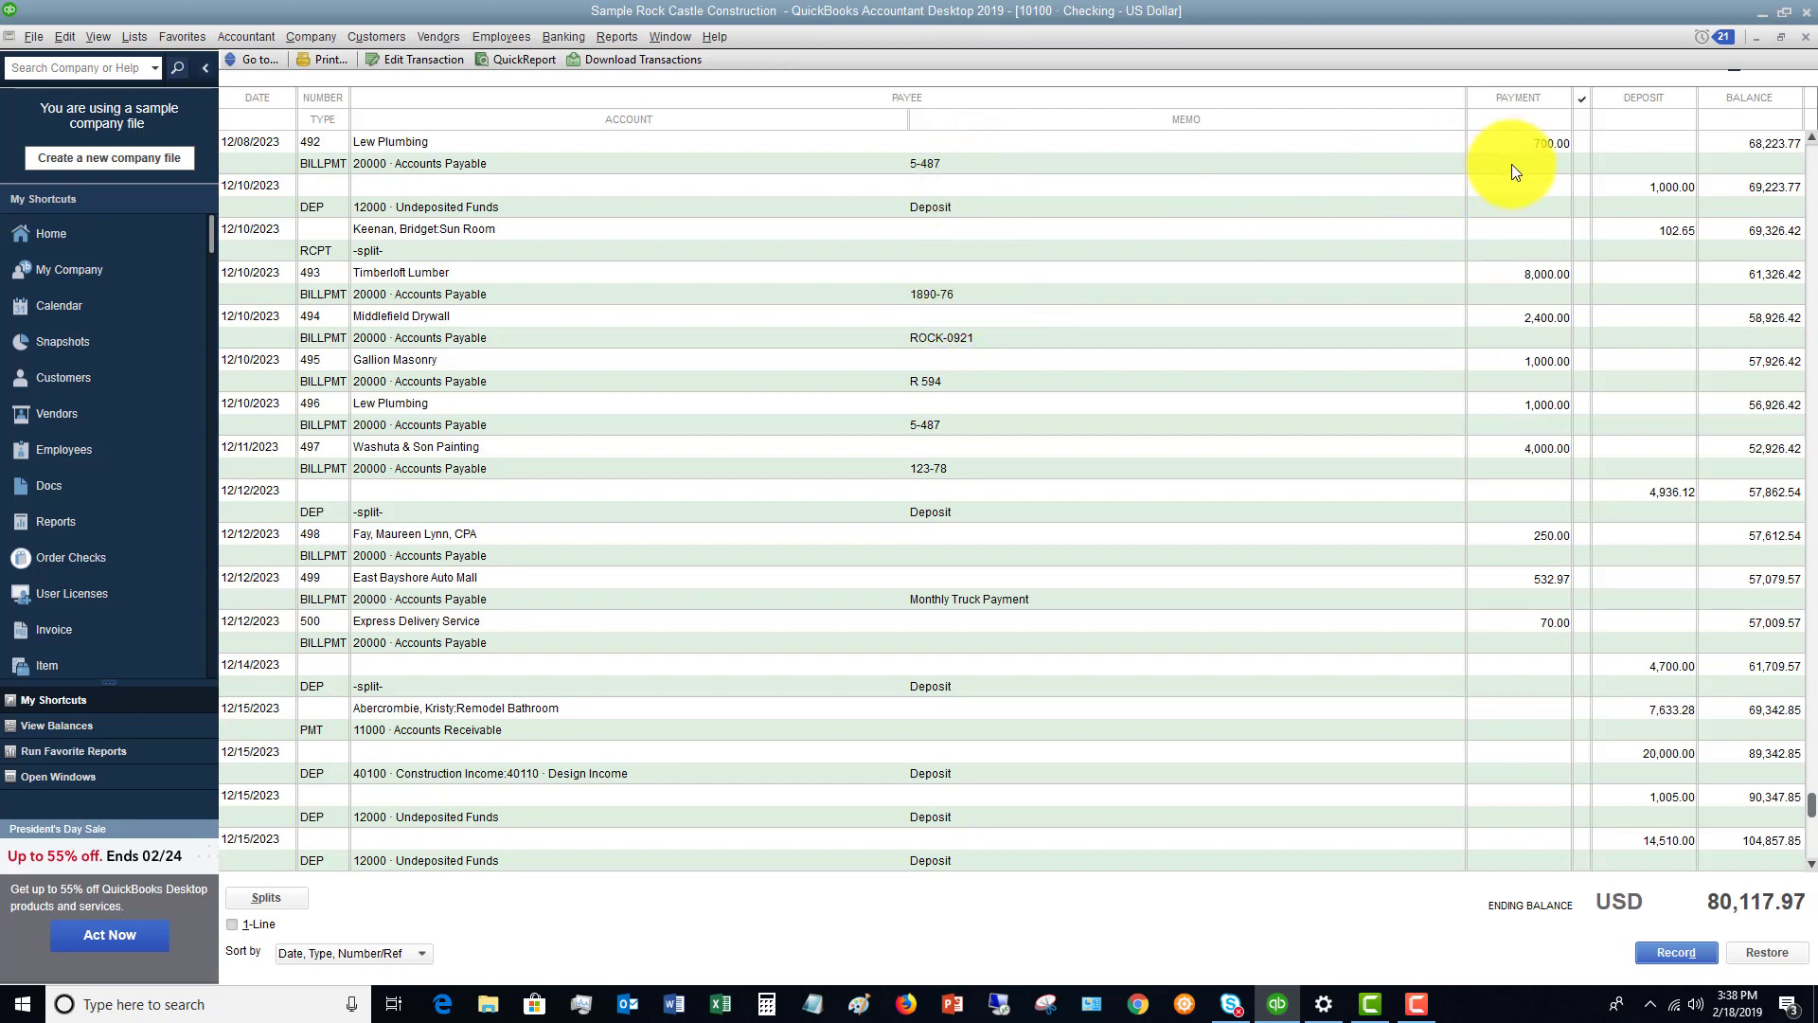
scroll(1720, 433, "down", 15)
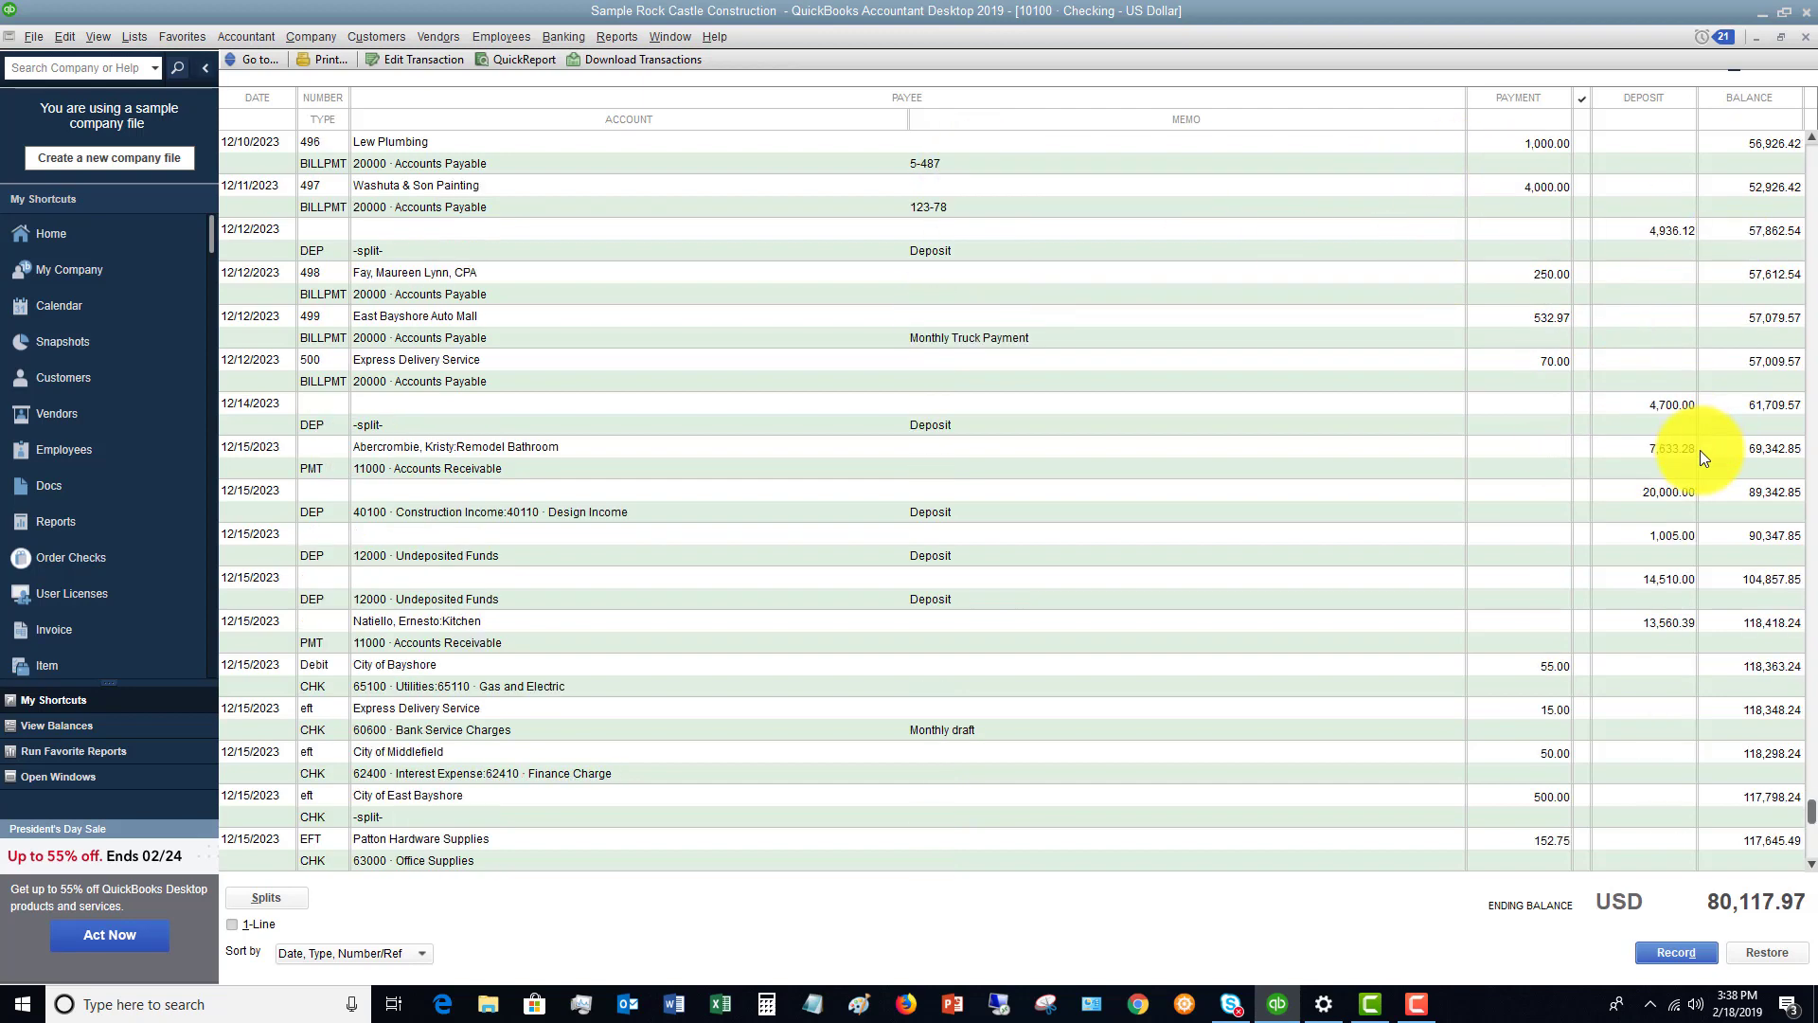
scroll(1752, 681, "down", 4)
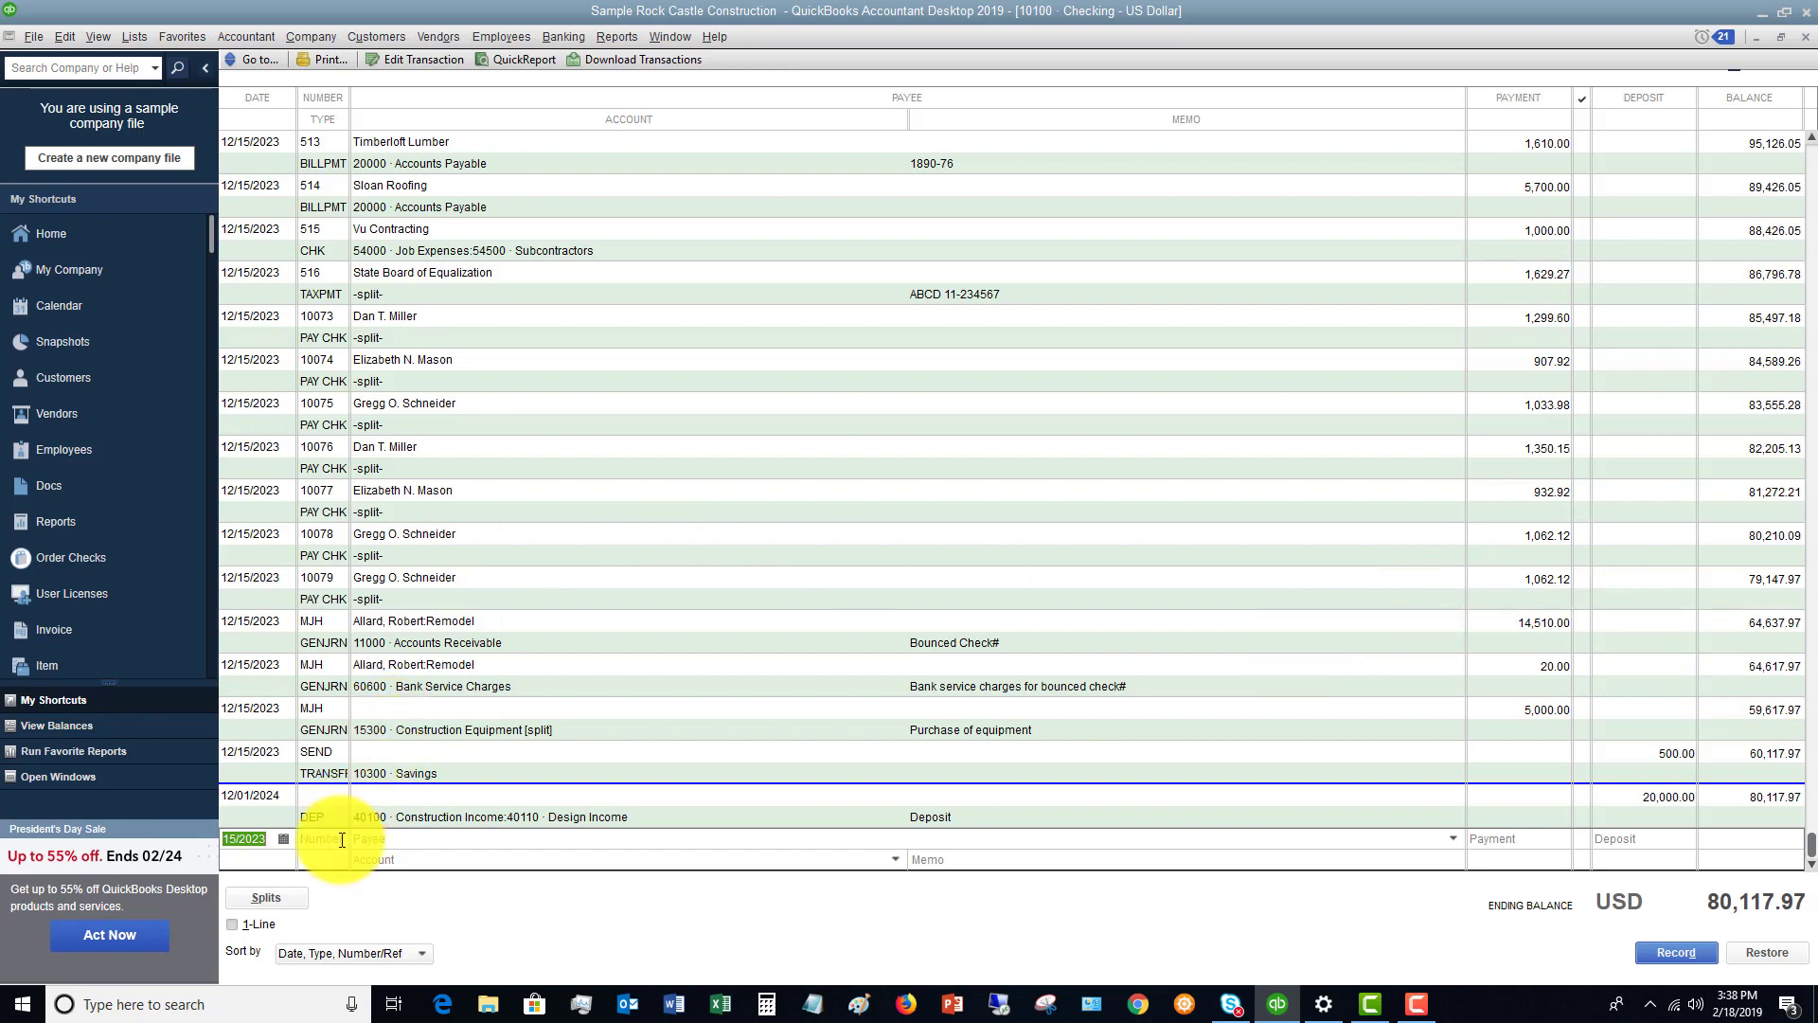
Return the register to 1-Line view and open split detail for the new 12/15 entry
left_click(232, 925)
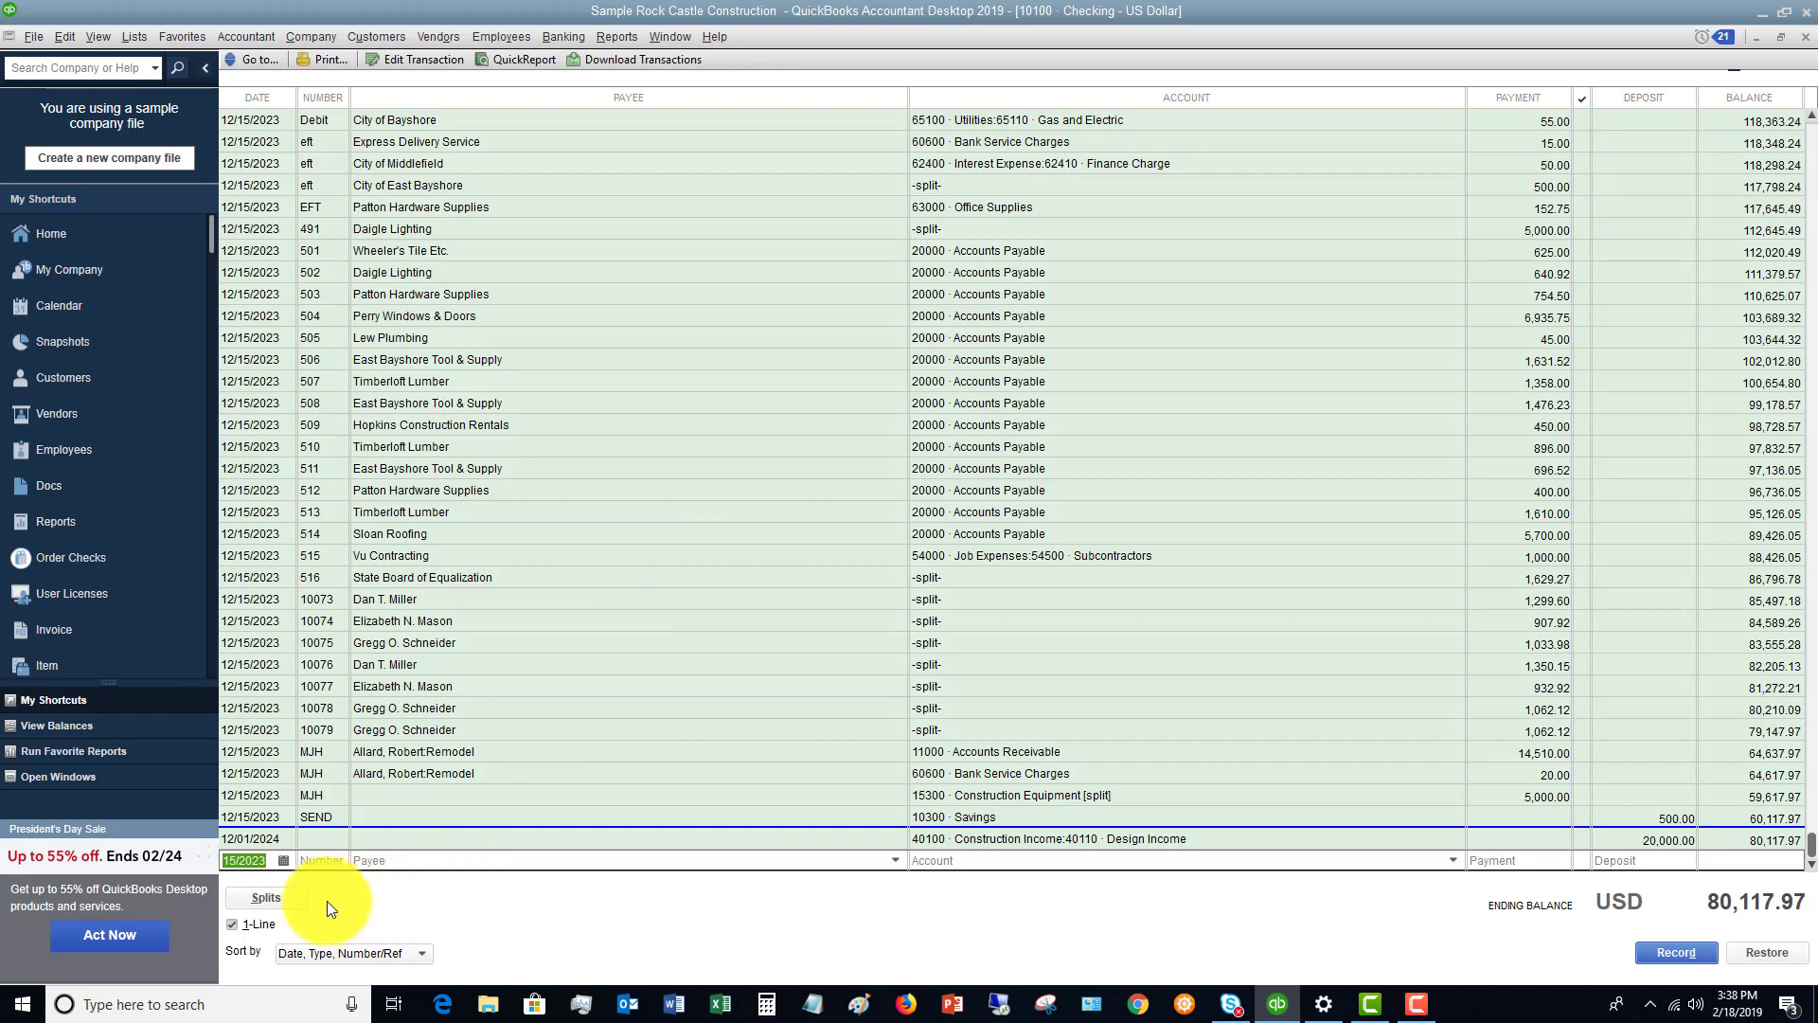
left_click(267, 898)
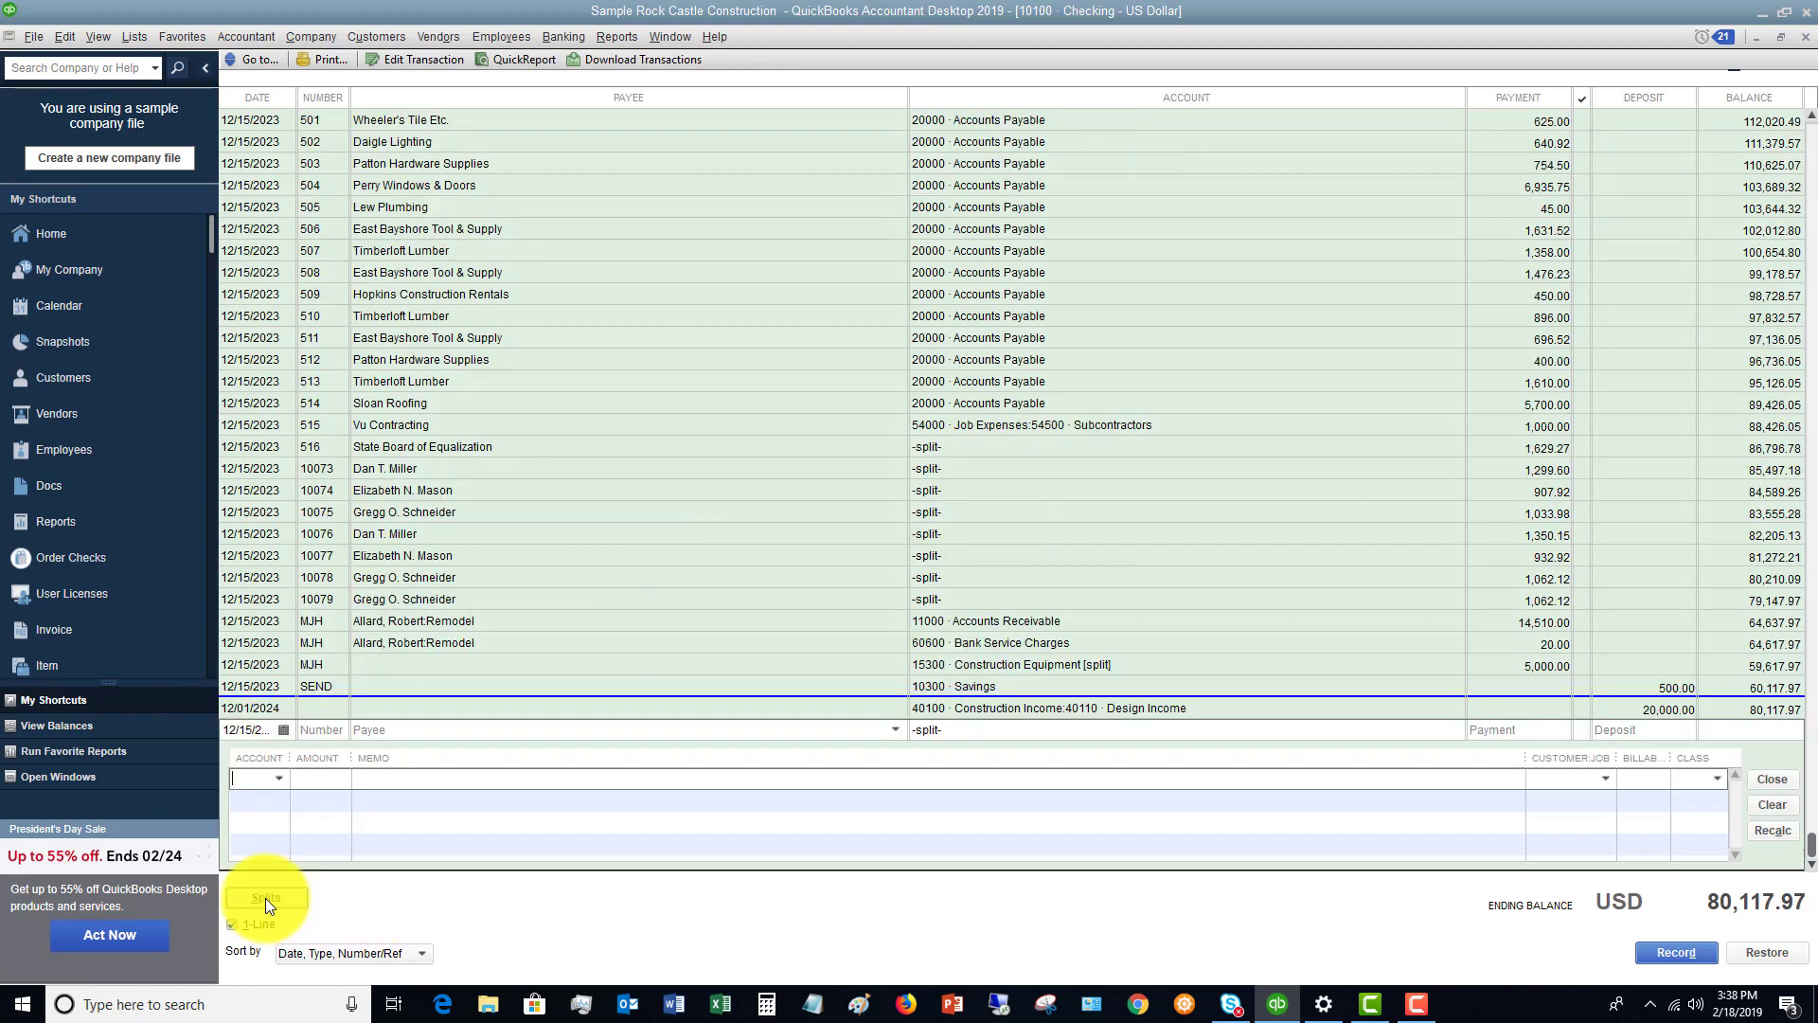
Enter 'Debit' as the number and Dianne's Auto Shop as payee, auto-filling 60130 Repairs and Maintenance
left_click(281, 775)
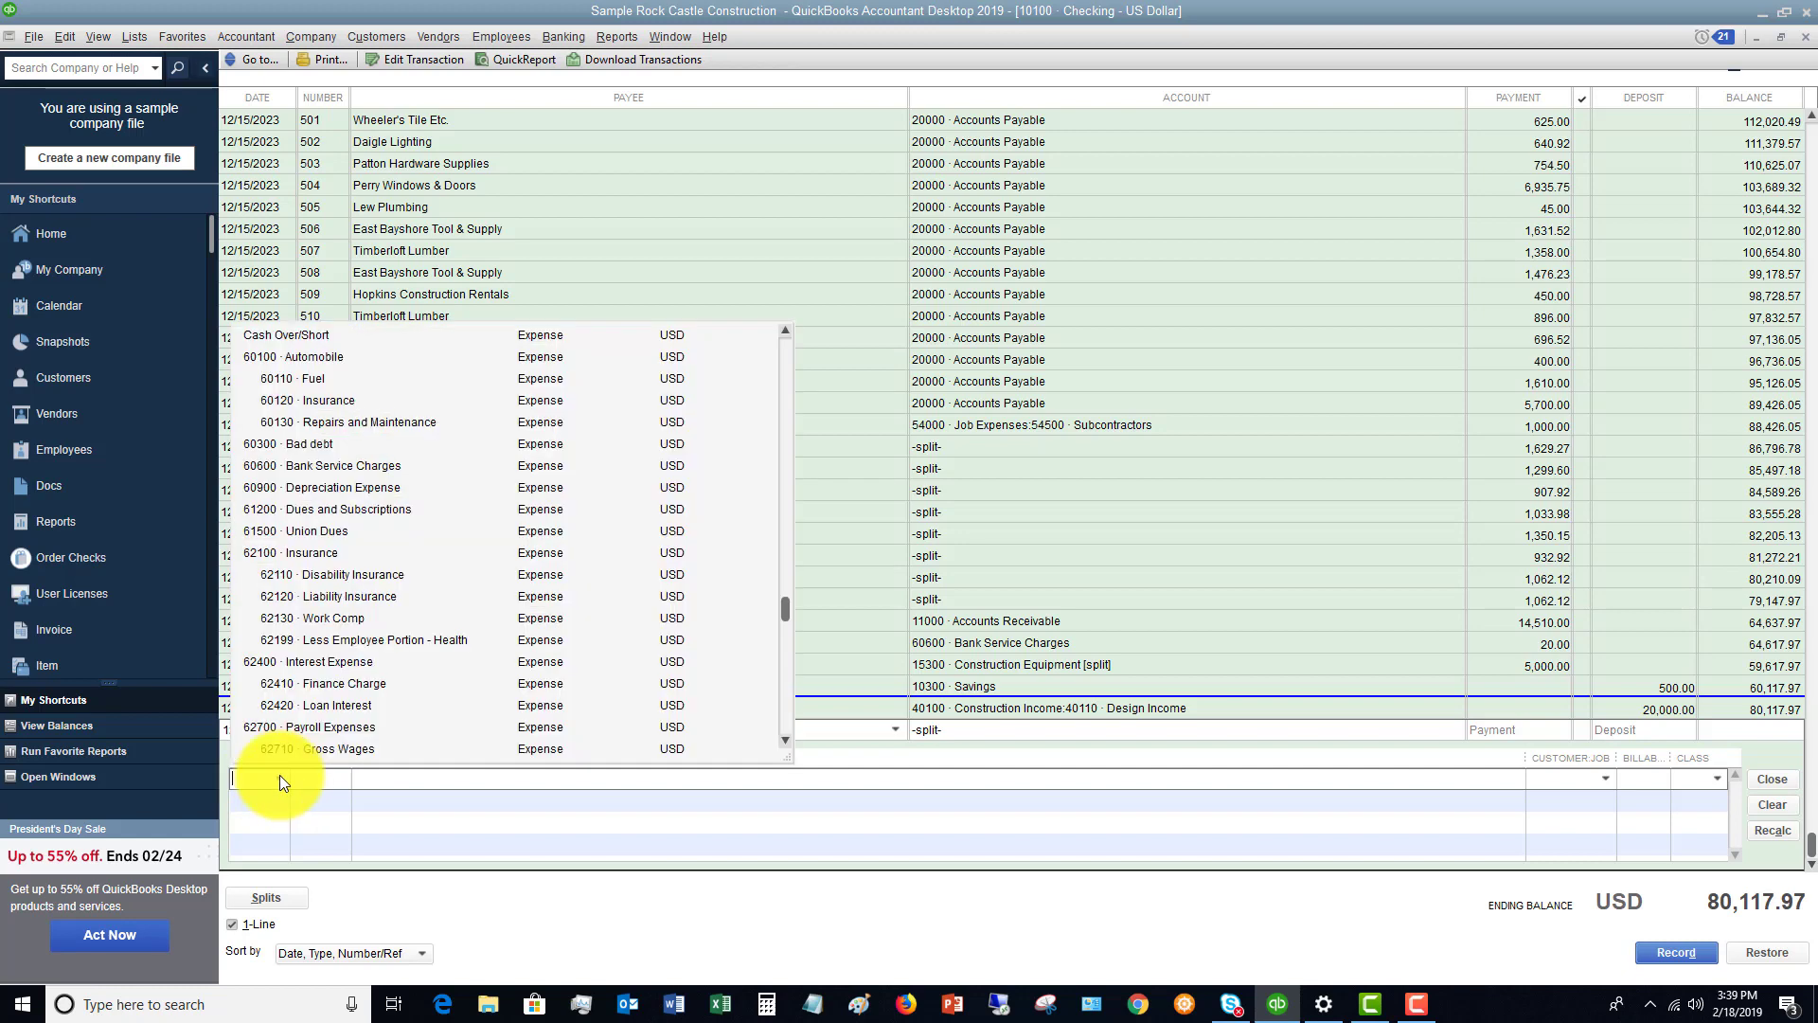
left_click(280, 773)
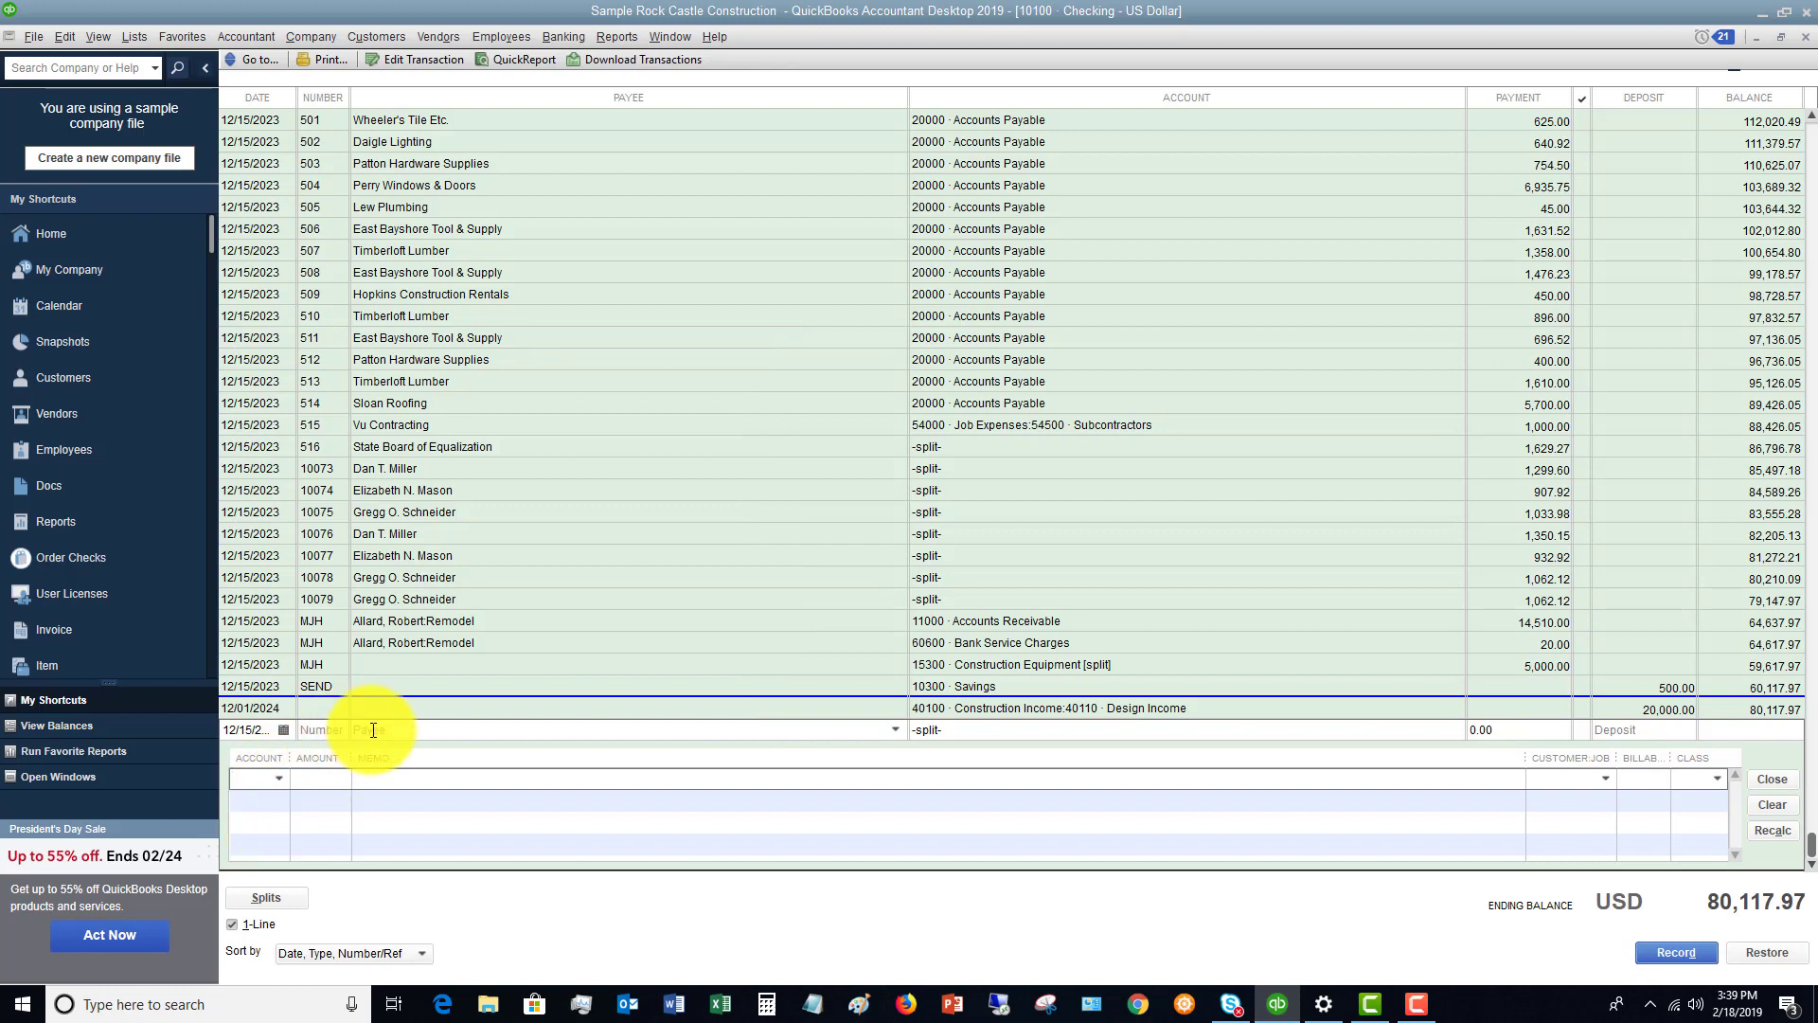
left_click(333, 729)
type("4")
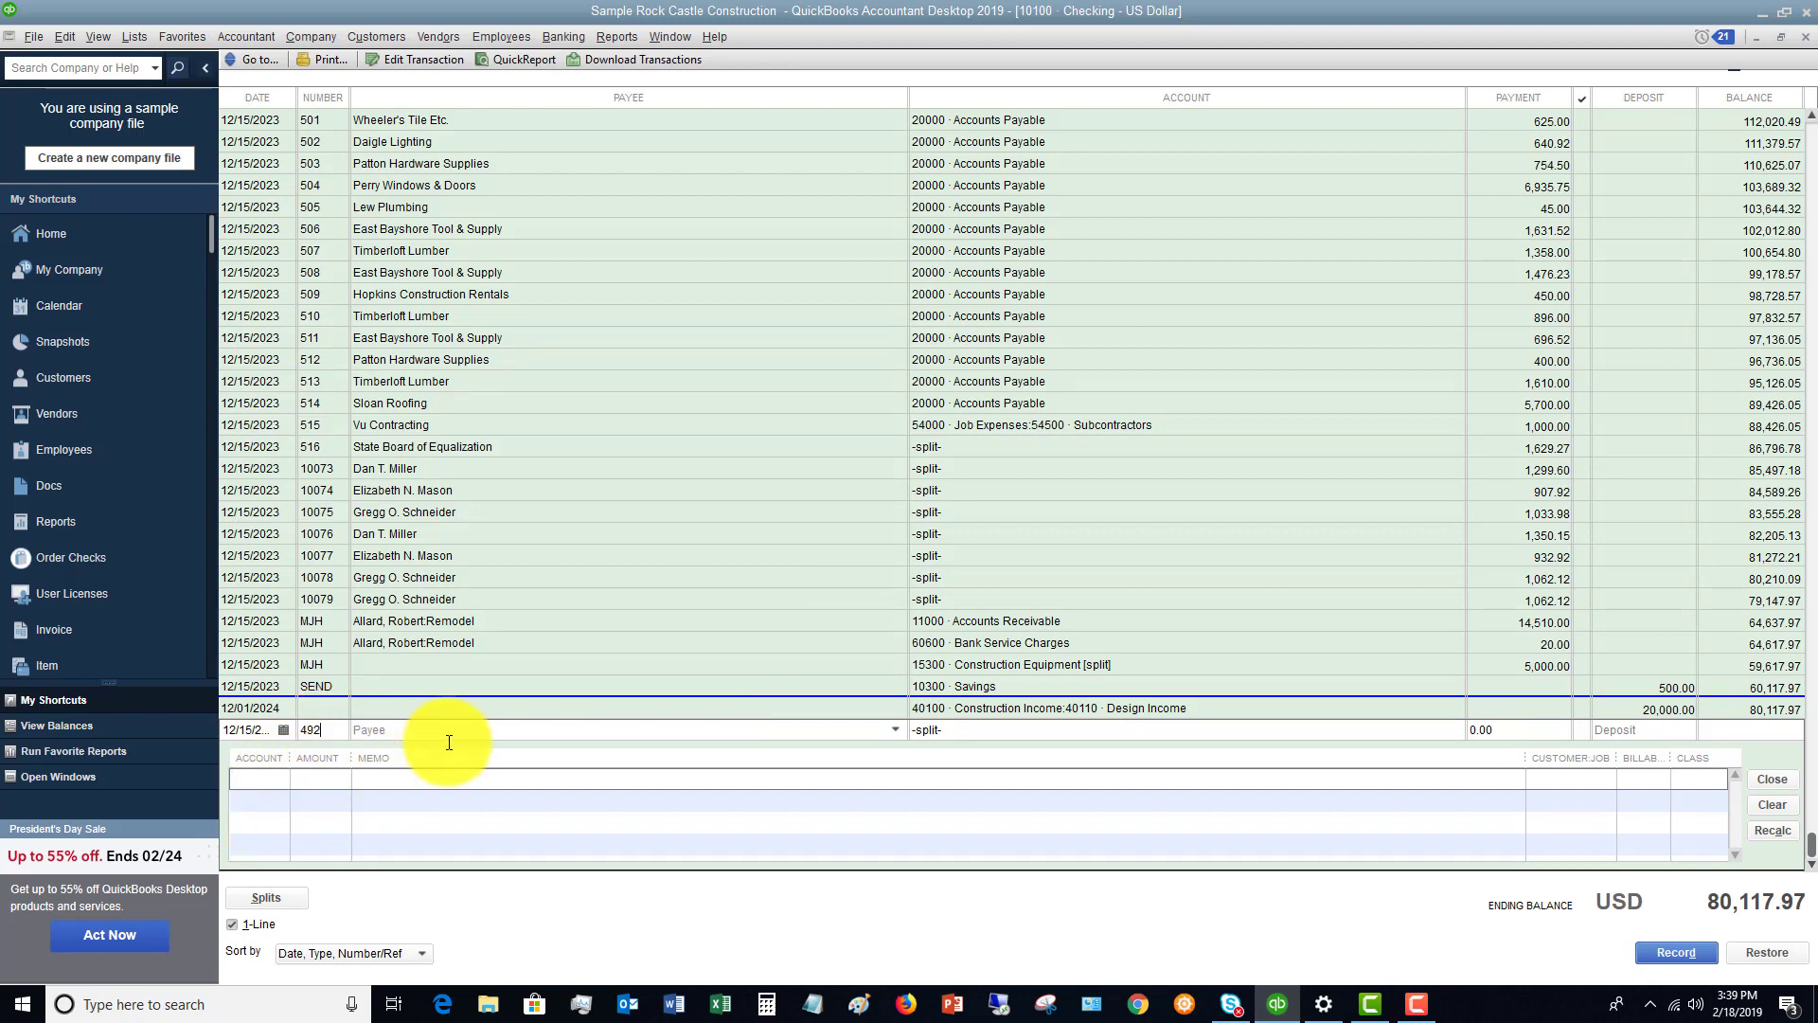
key("BackSpace")
type("Debit")
key("Tab")
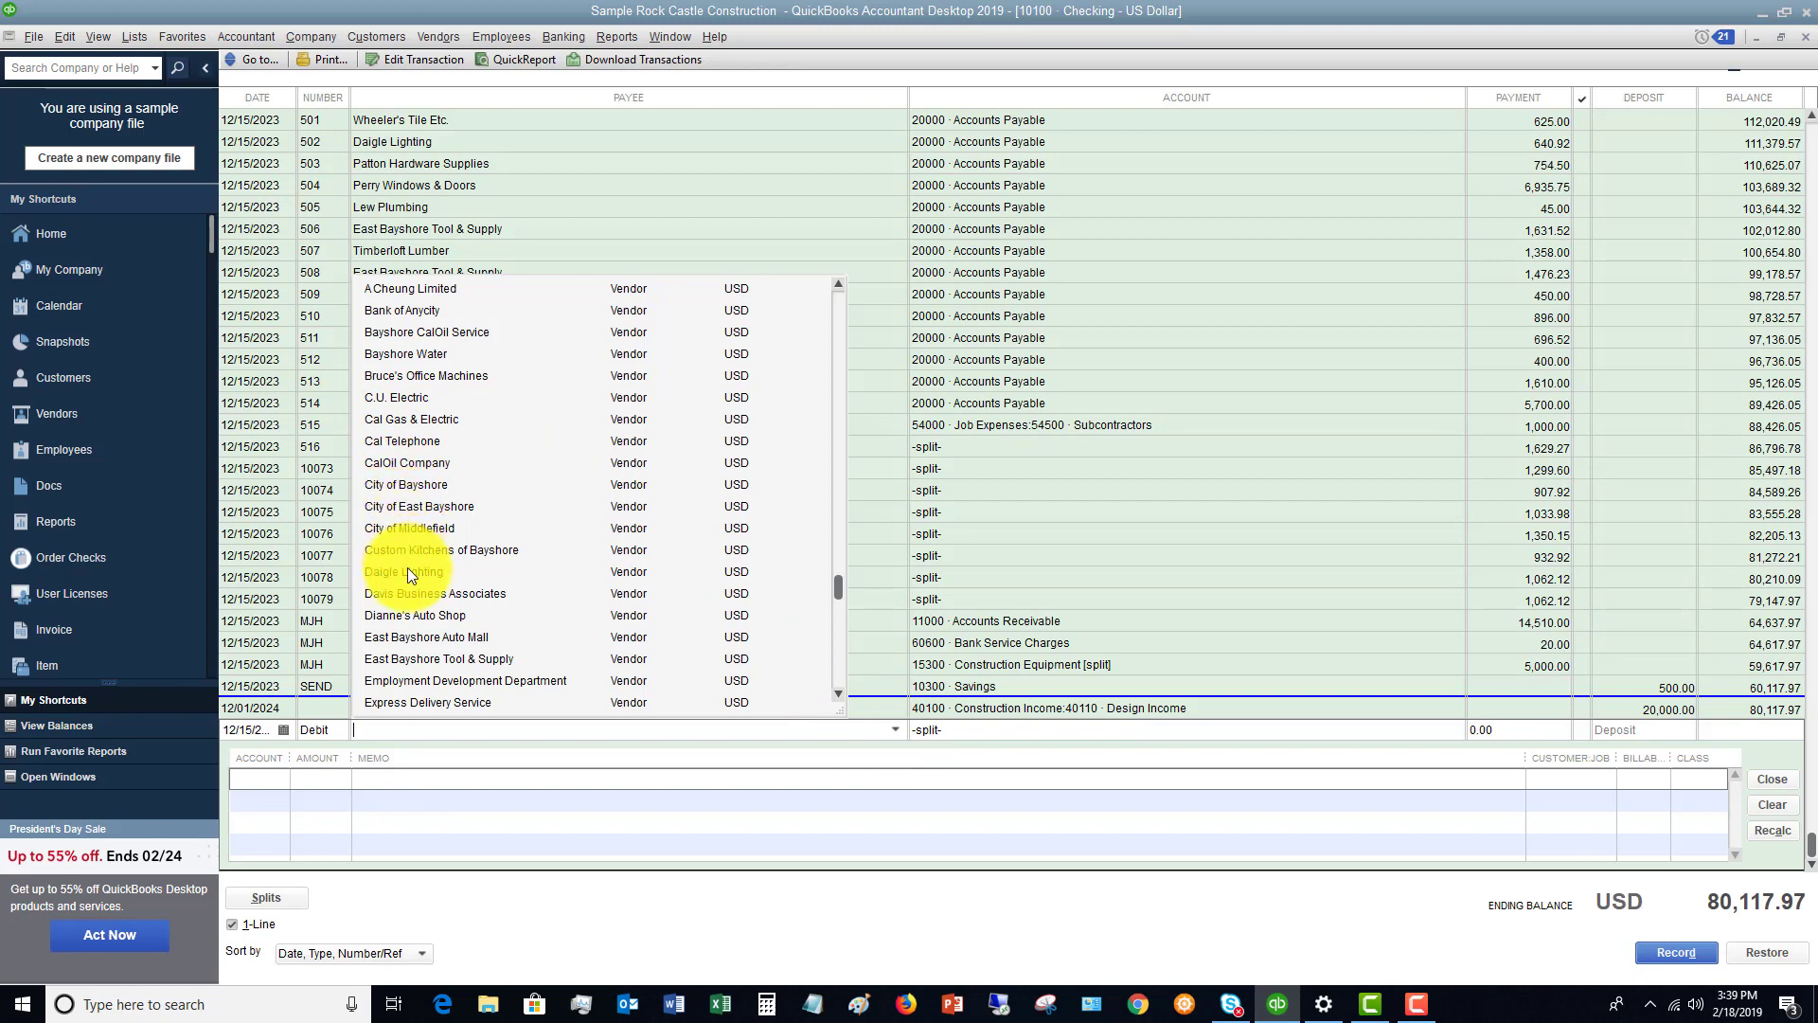
left_click(414, 613)
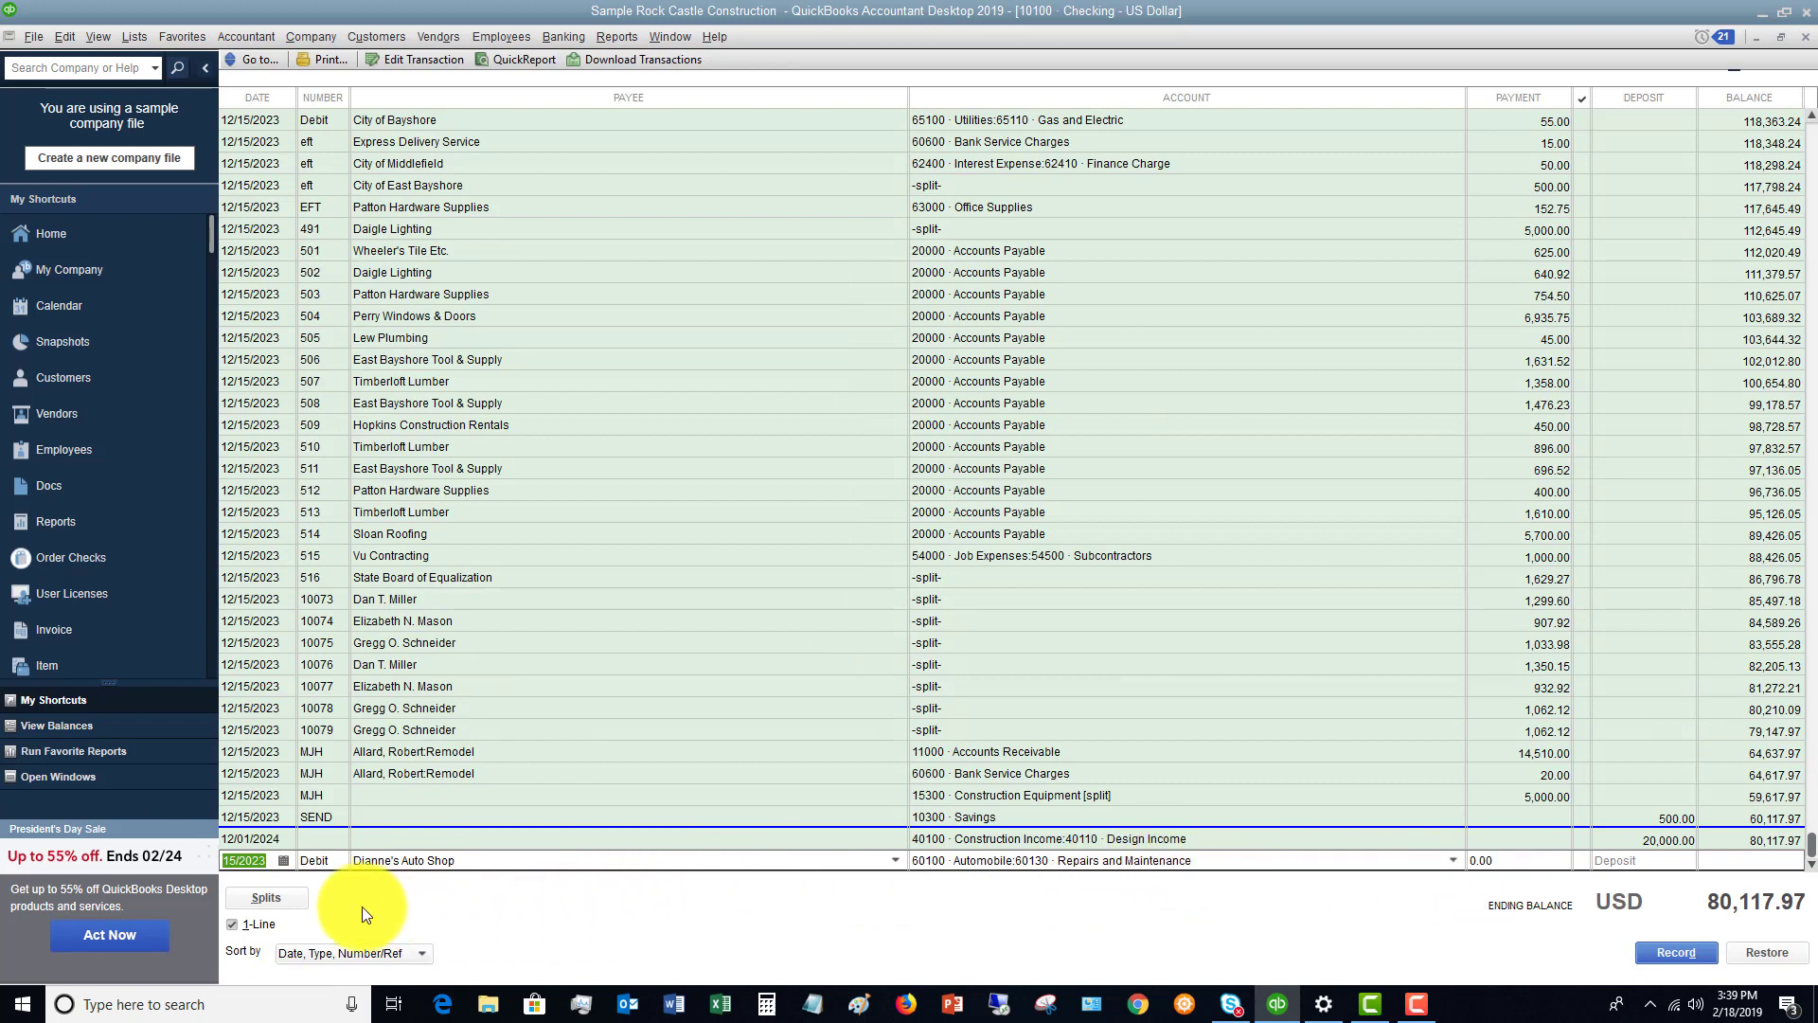
Split the debit: 50.00 to account 60100 and 100.00 to 61200 Dues and Subscriptions
left_click(261, 899)
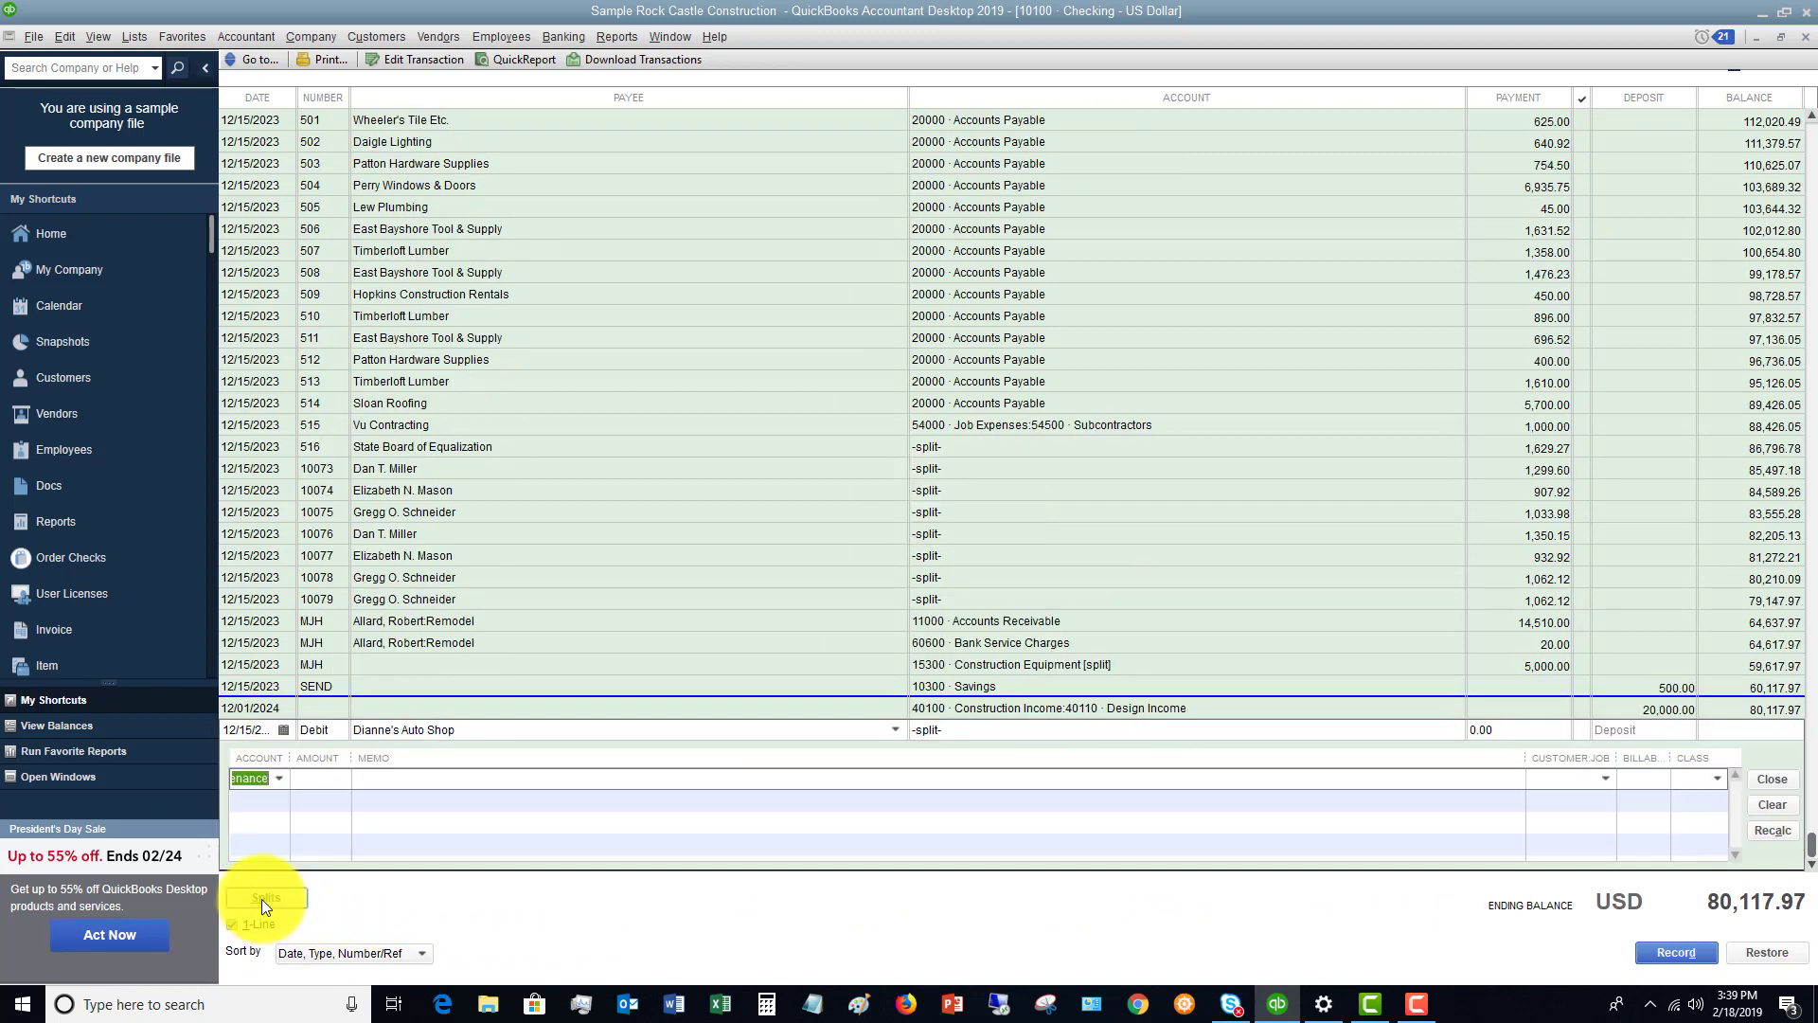
left_click(282, 777)
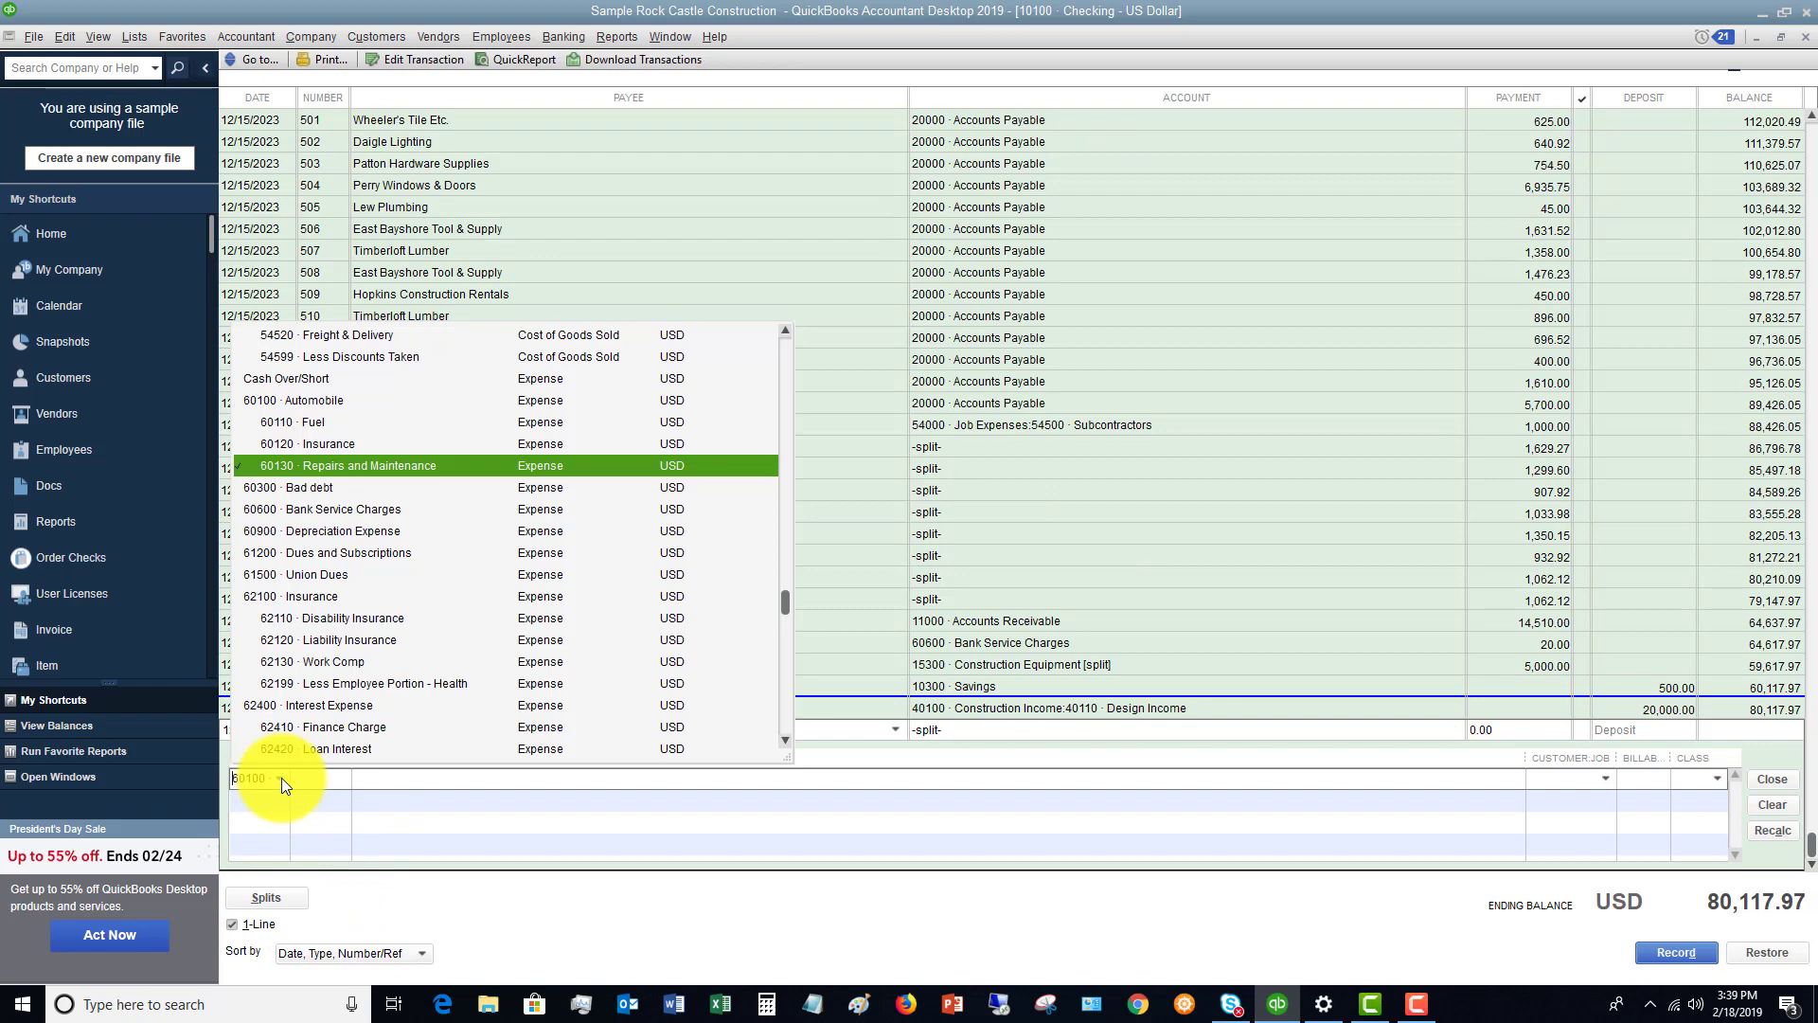
left_click(335, 780)
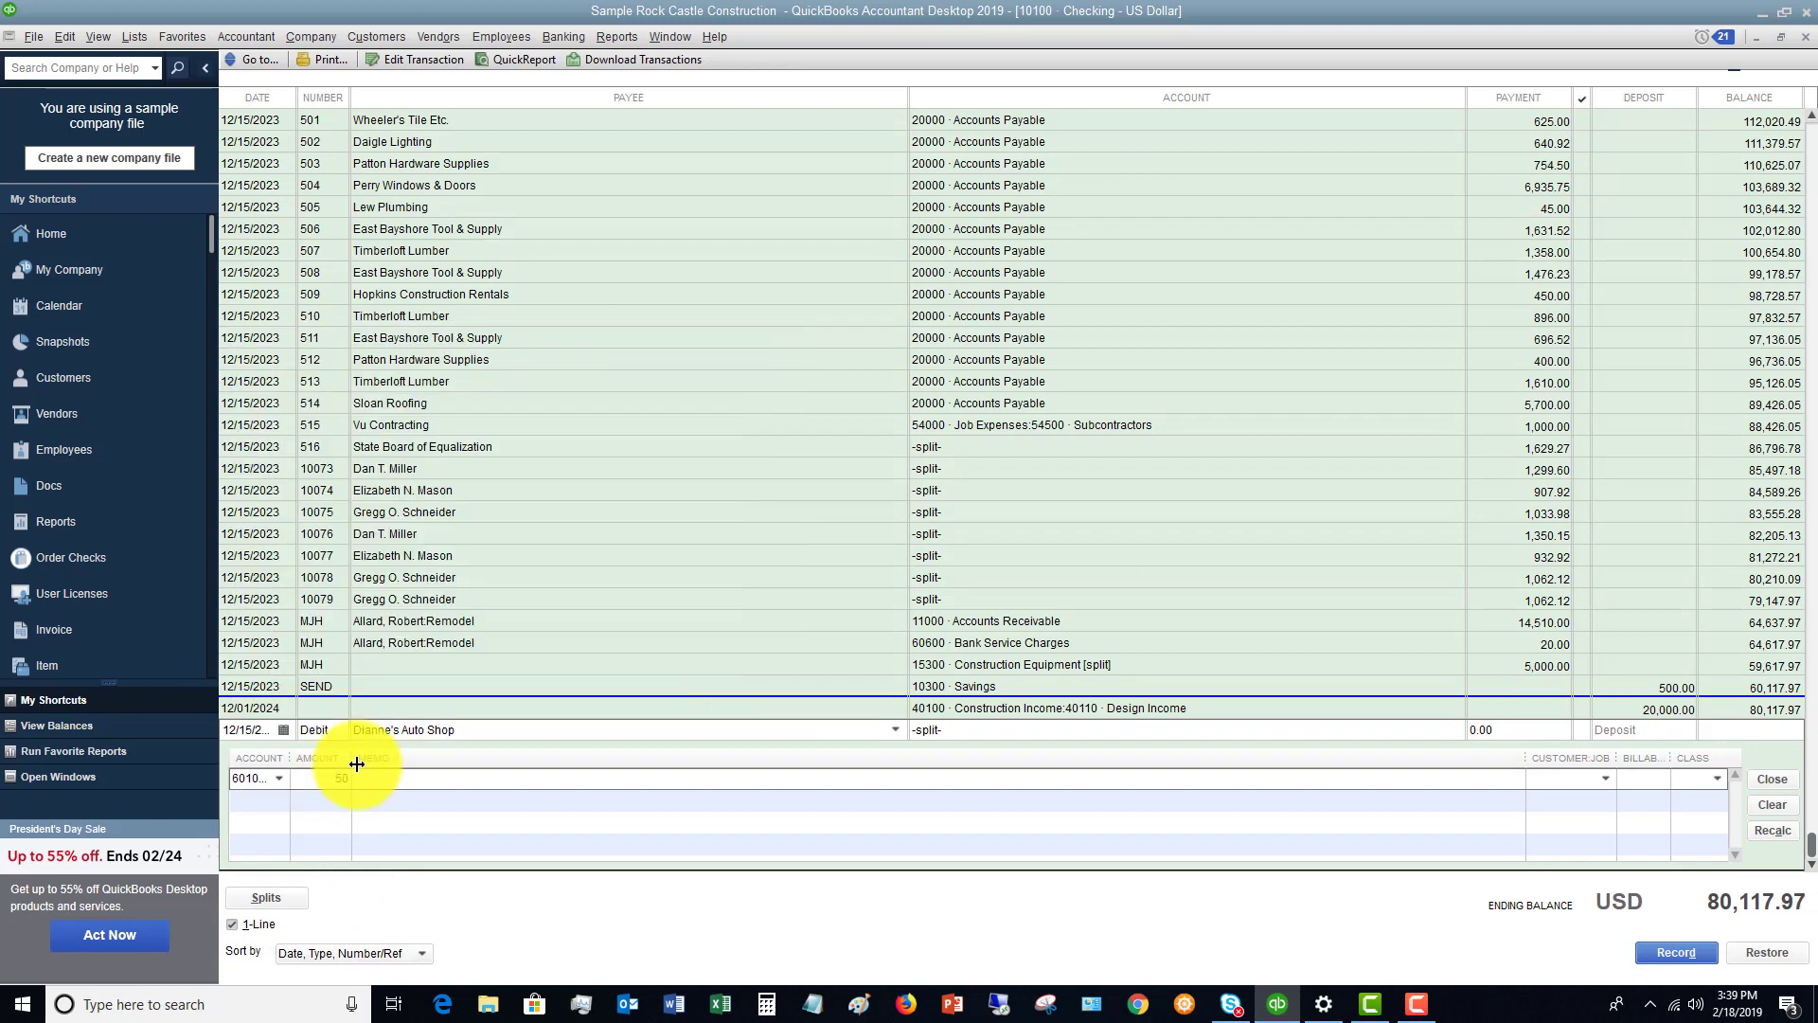
left_click(278, 799)
left_click(277, 796)
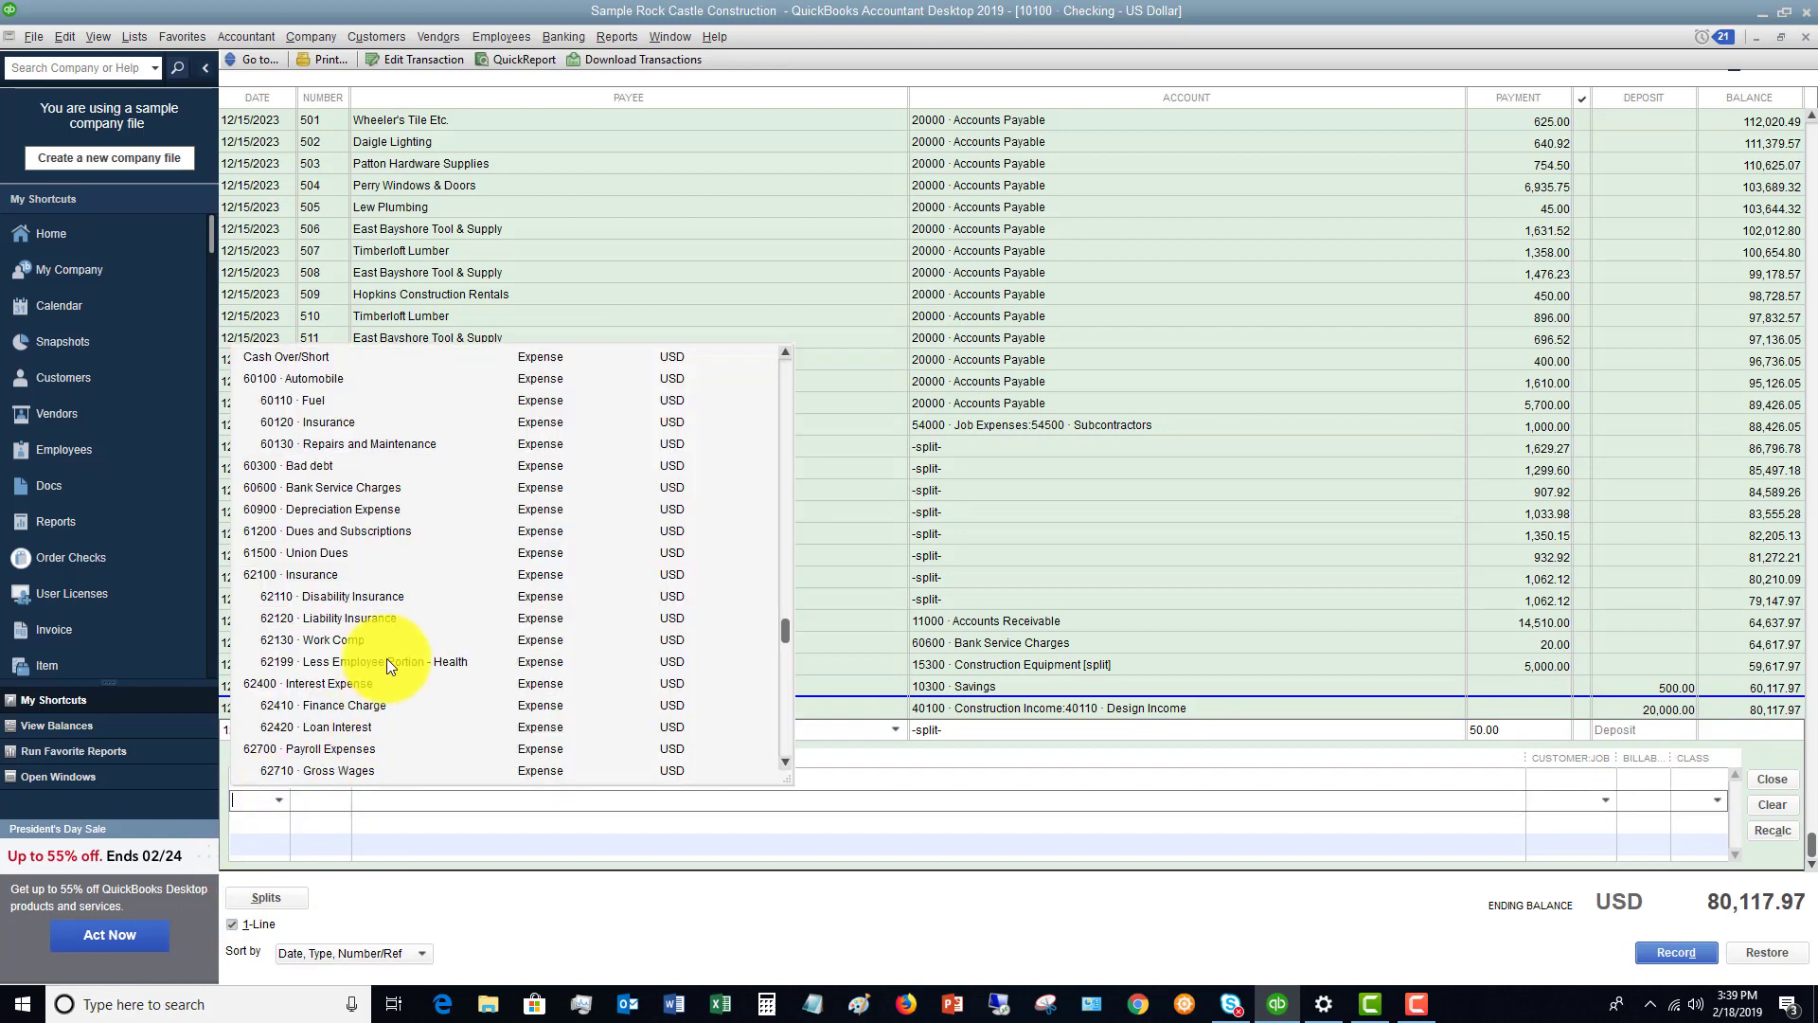
left_click(374, 533)
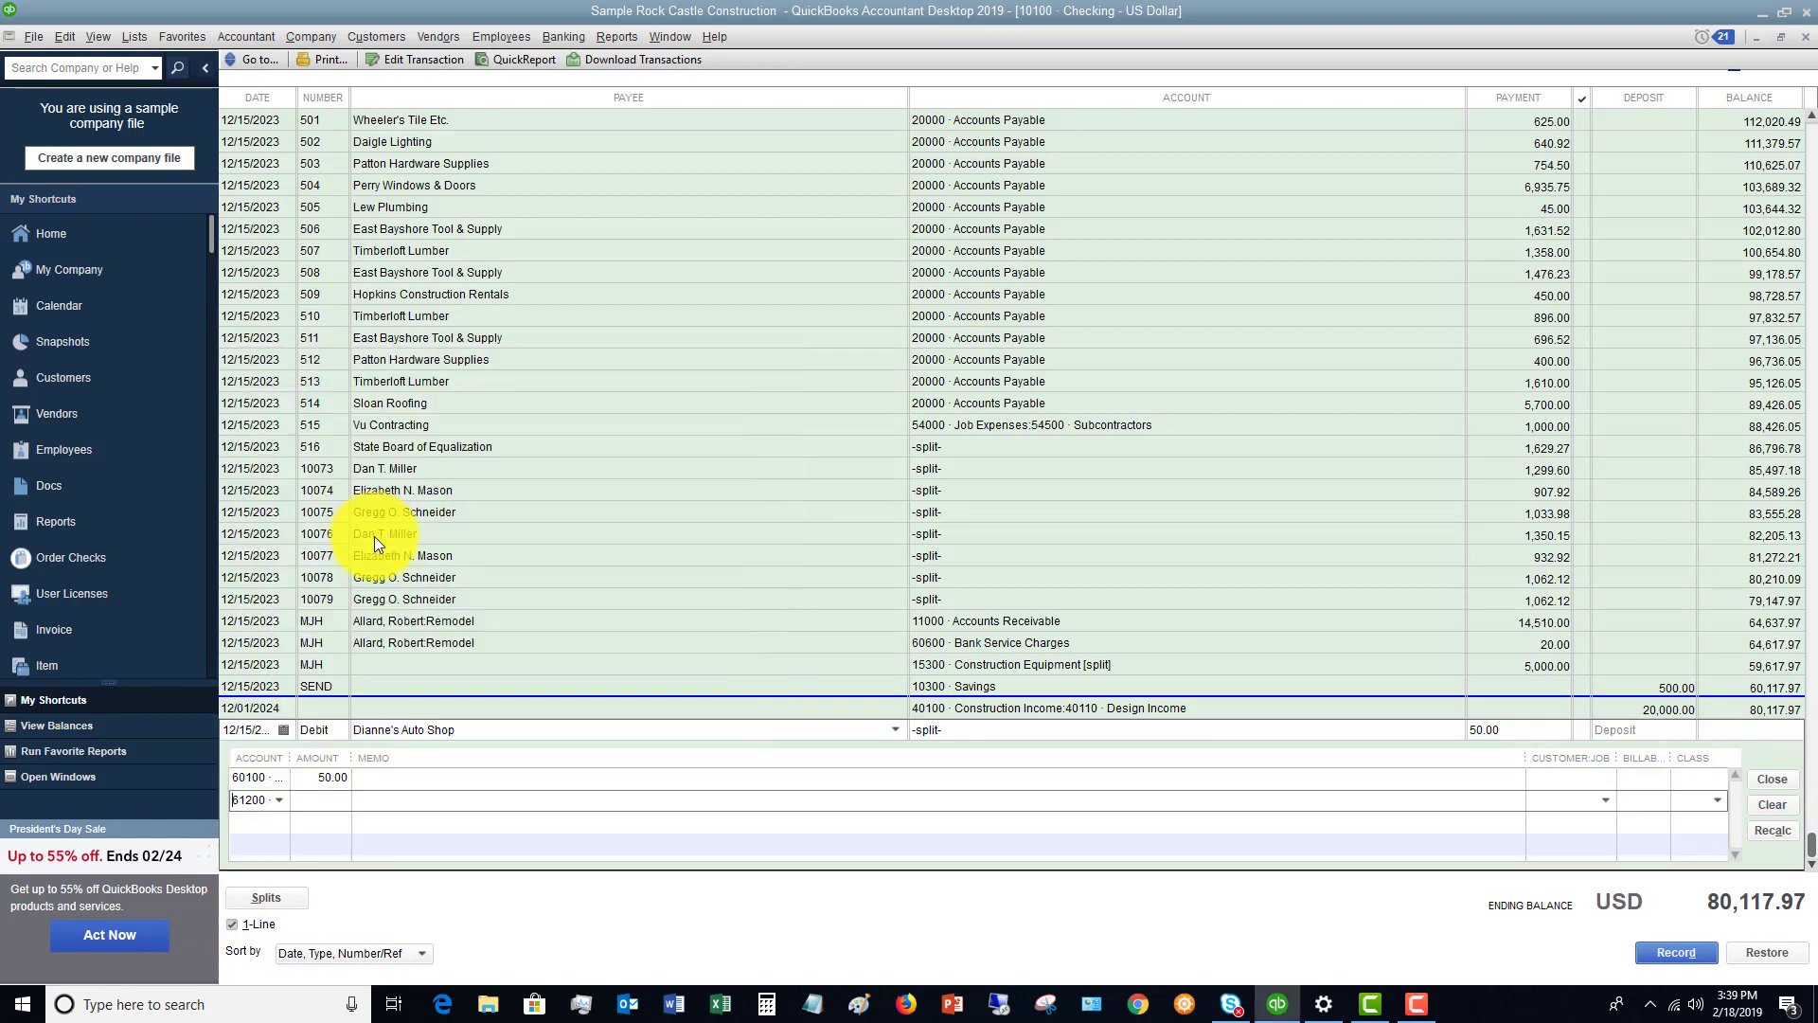
left_click(343, 798)
type("100")
key("Tab")
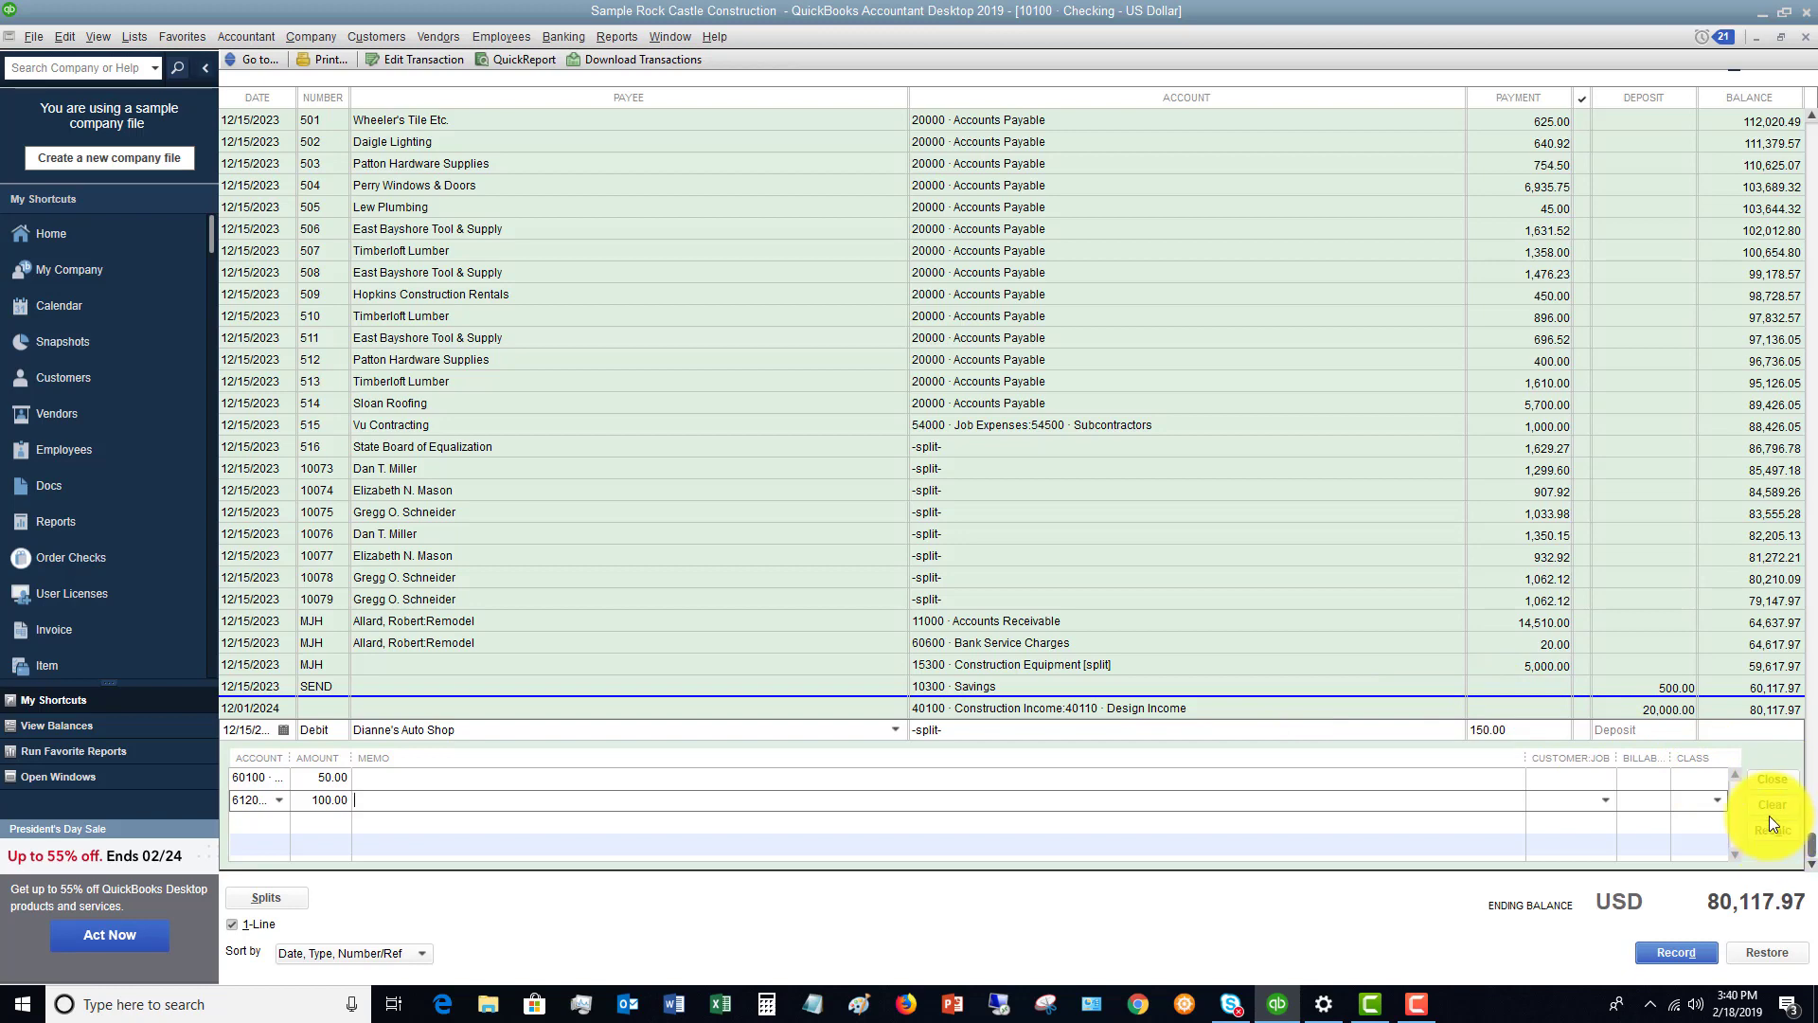
left_click(1778, 774)
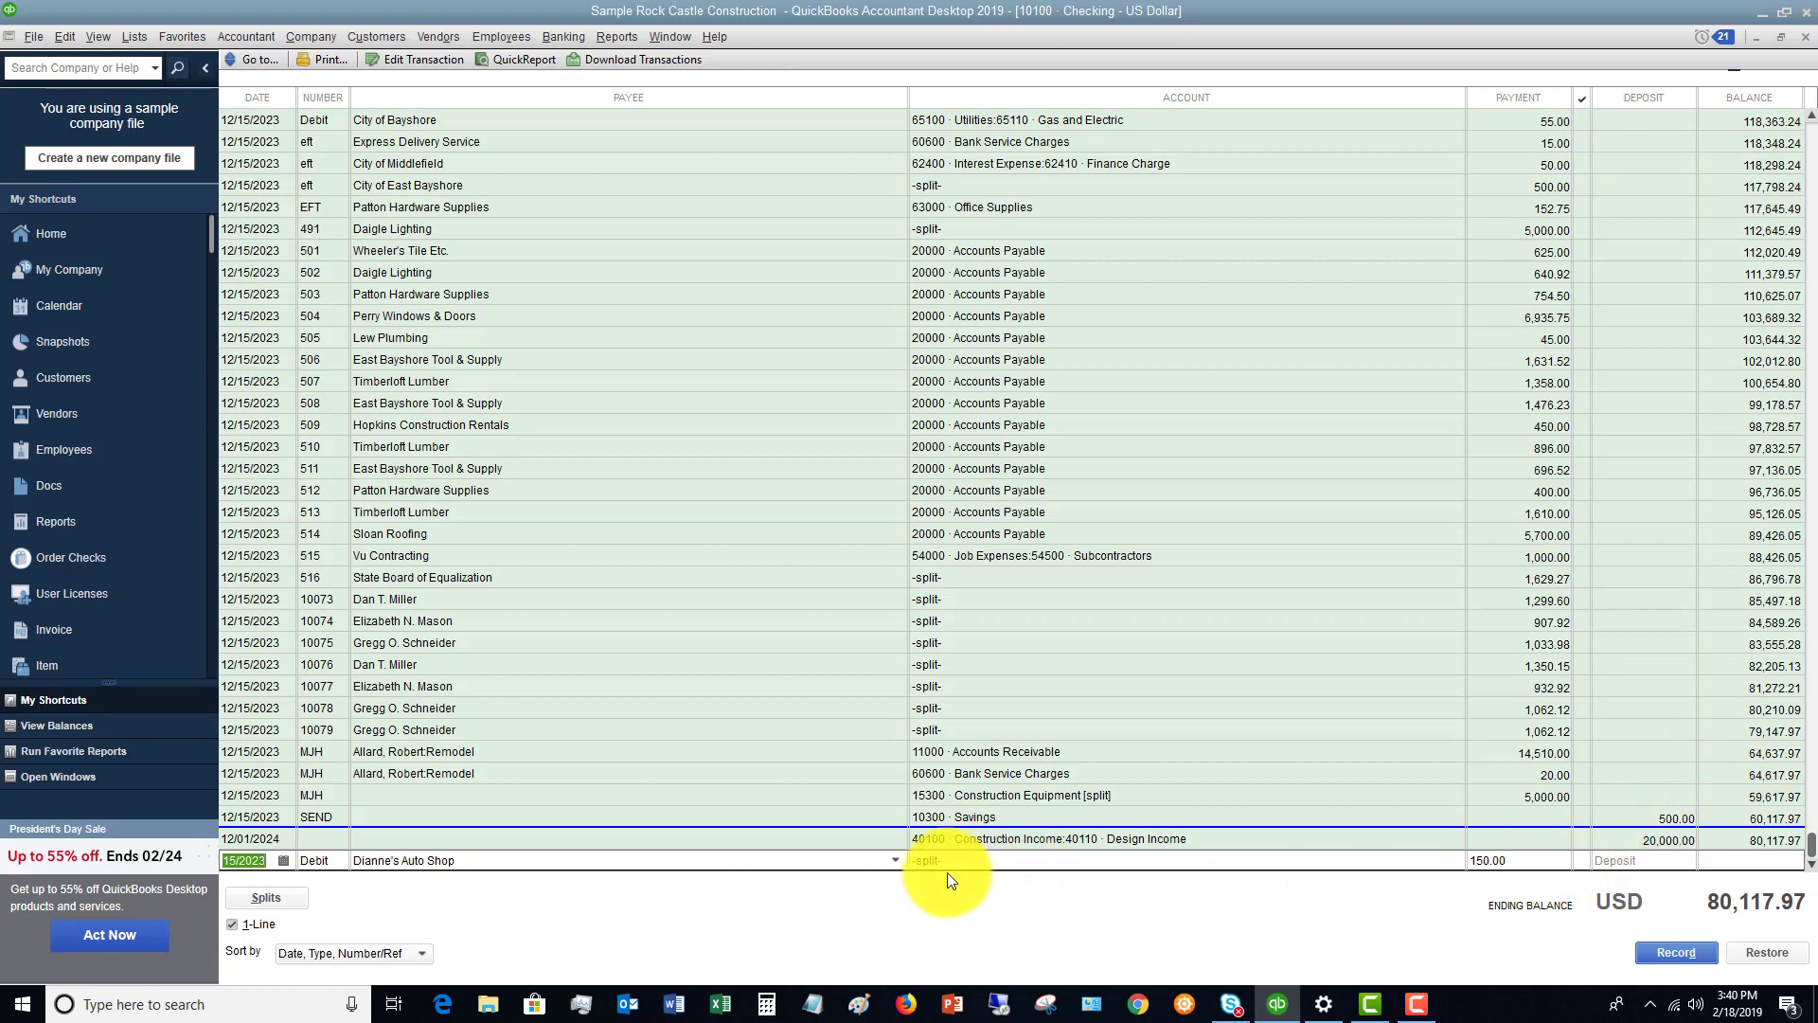
Record the 150.00 Dianne's Auto Shop debit and show the register's Sort by choices
left_click(1661, 949)
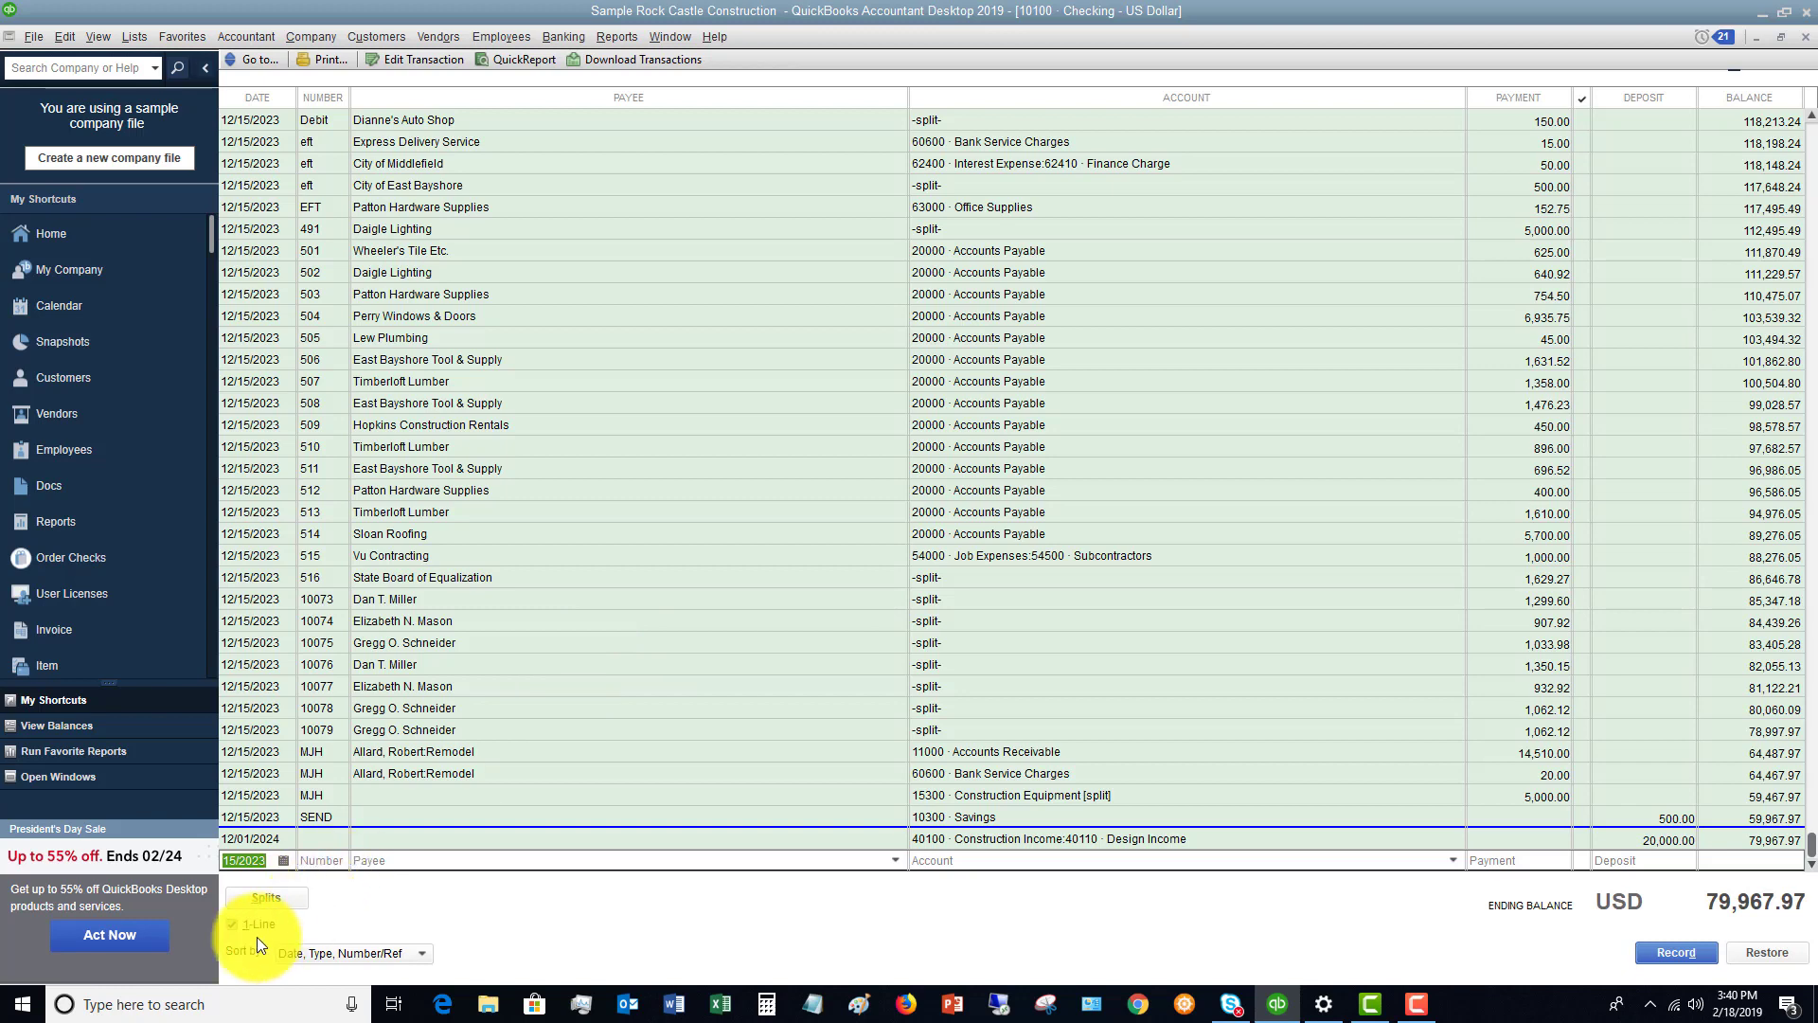
left_click(421, 955)
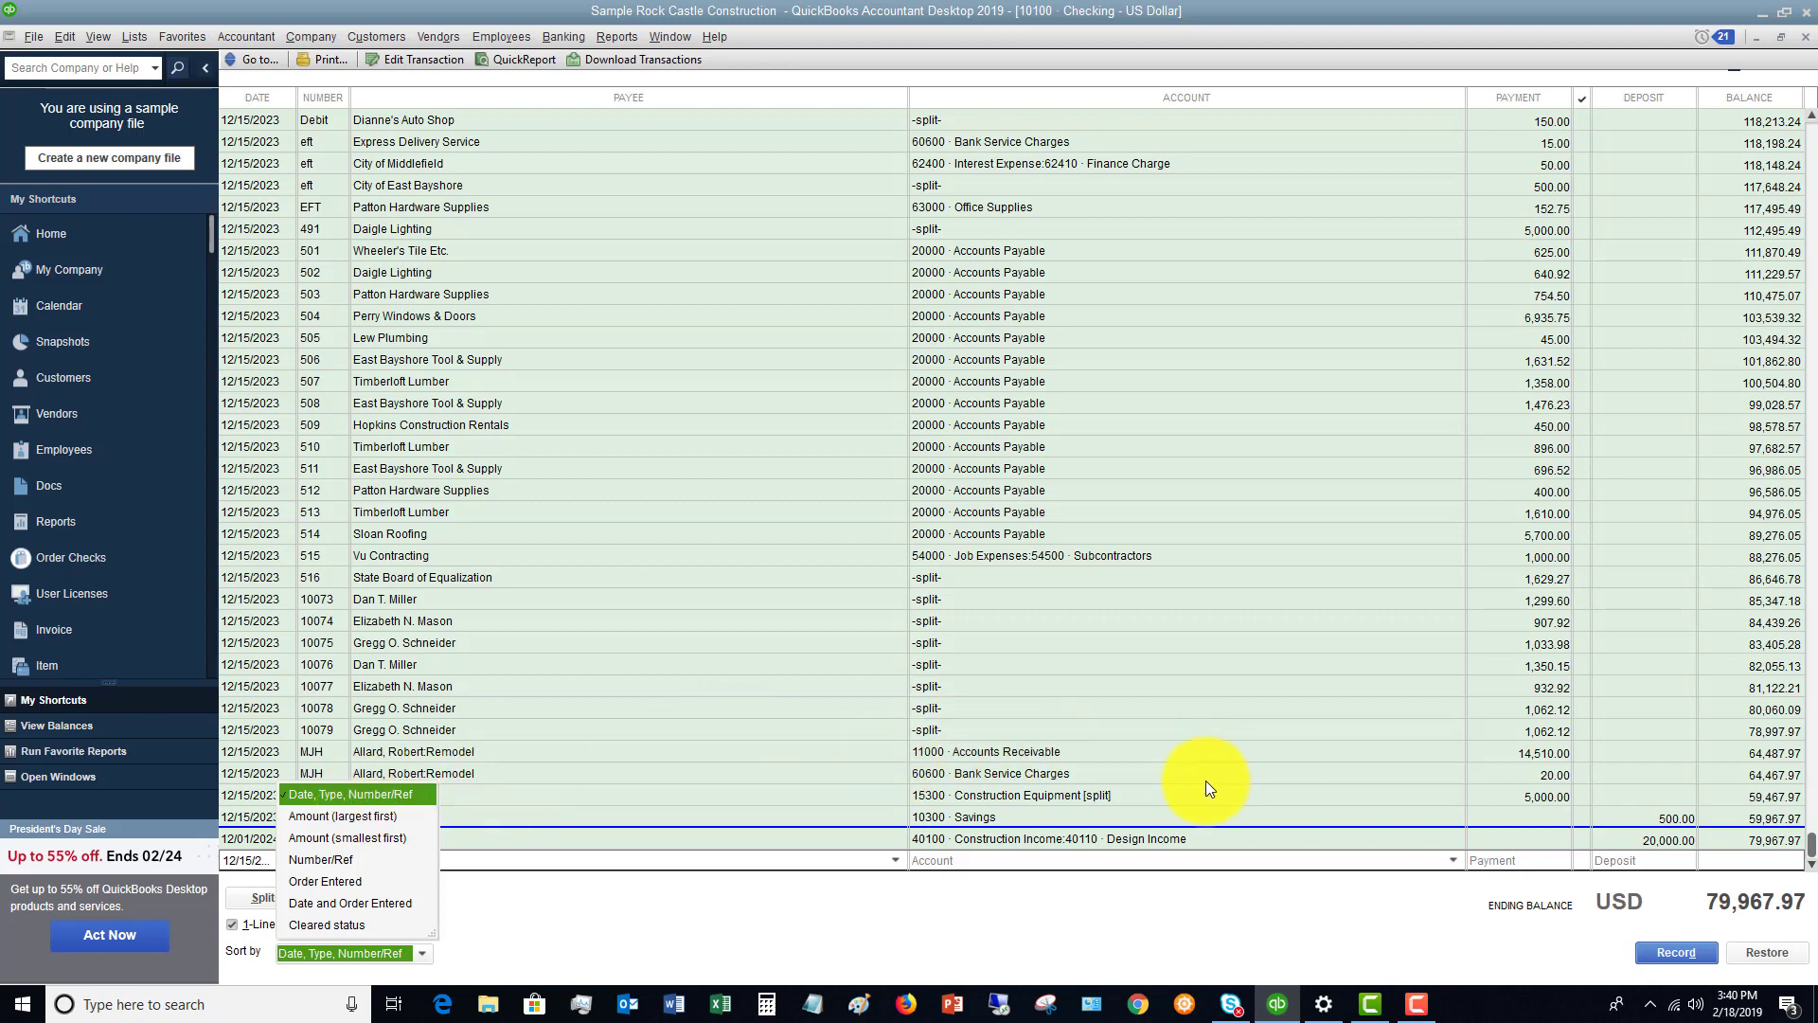
left_click(1135, 796)
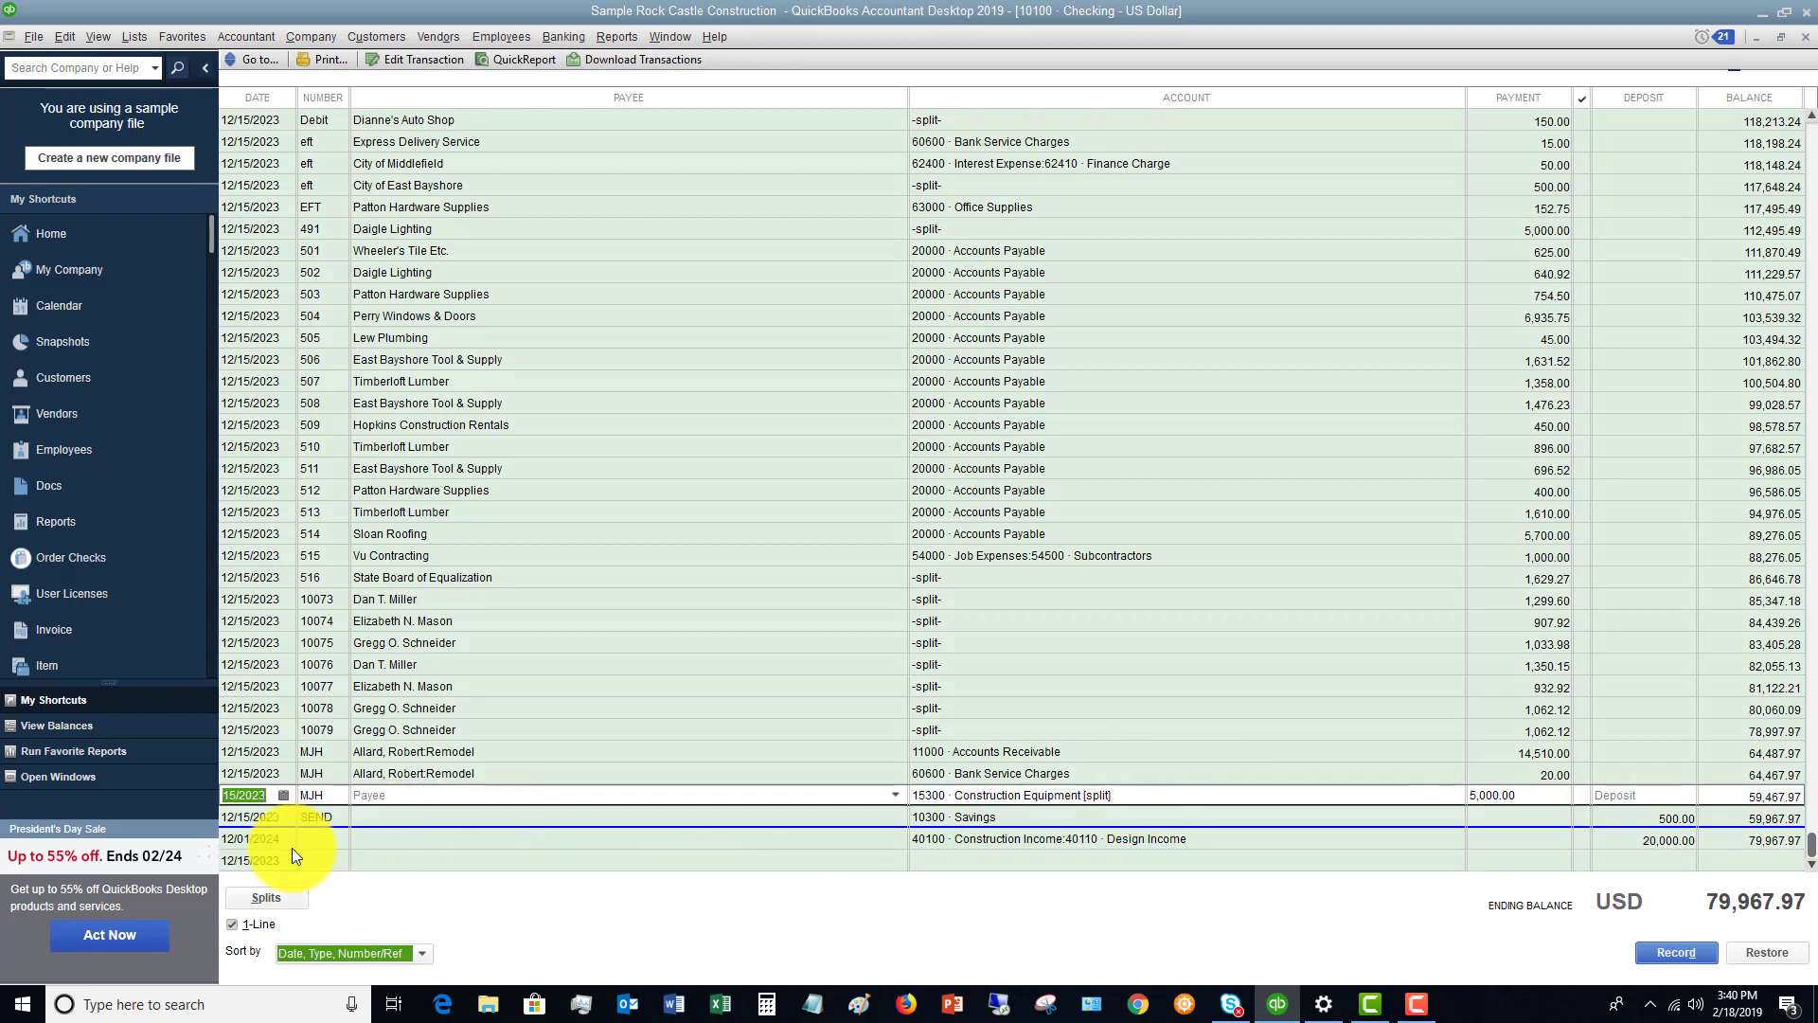
left_click(245, 842)
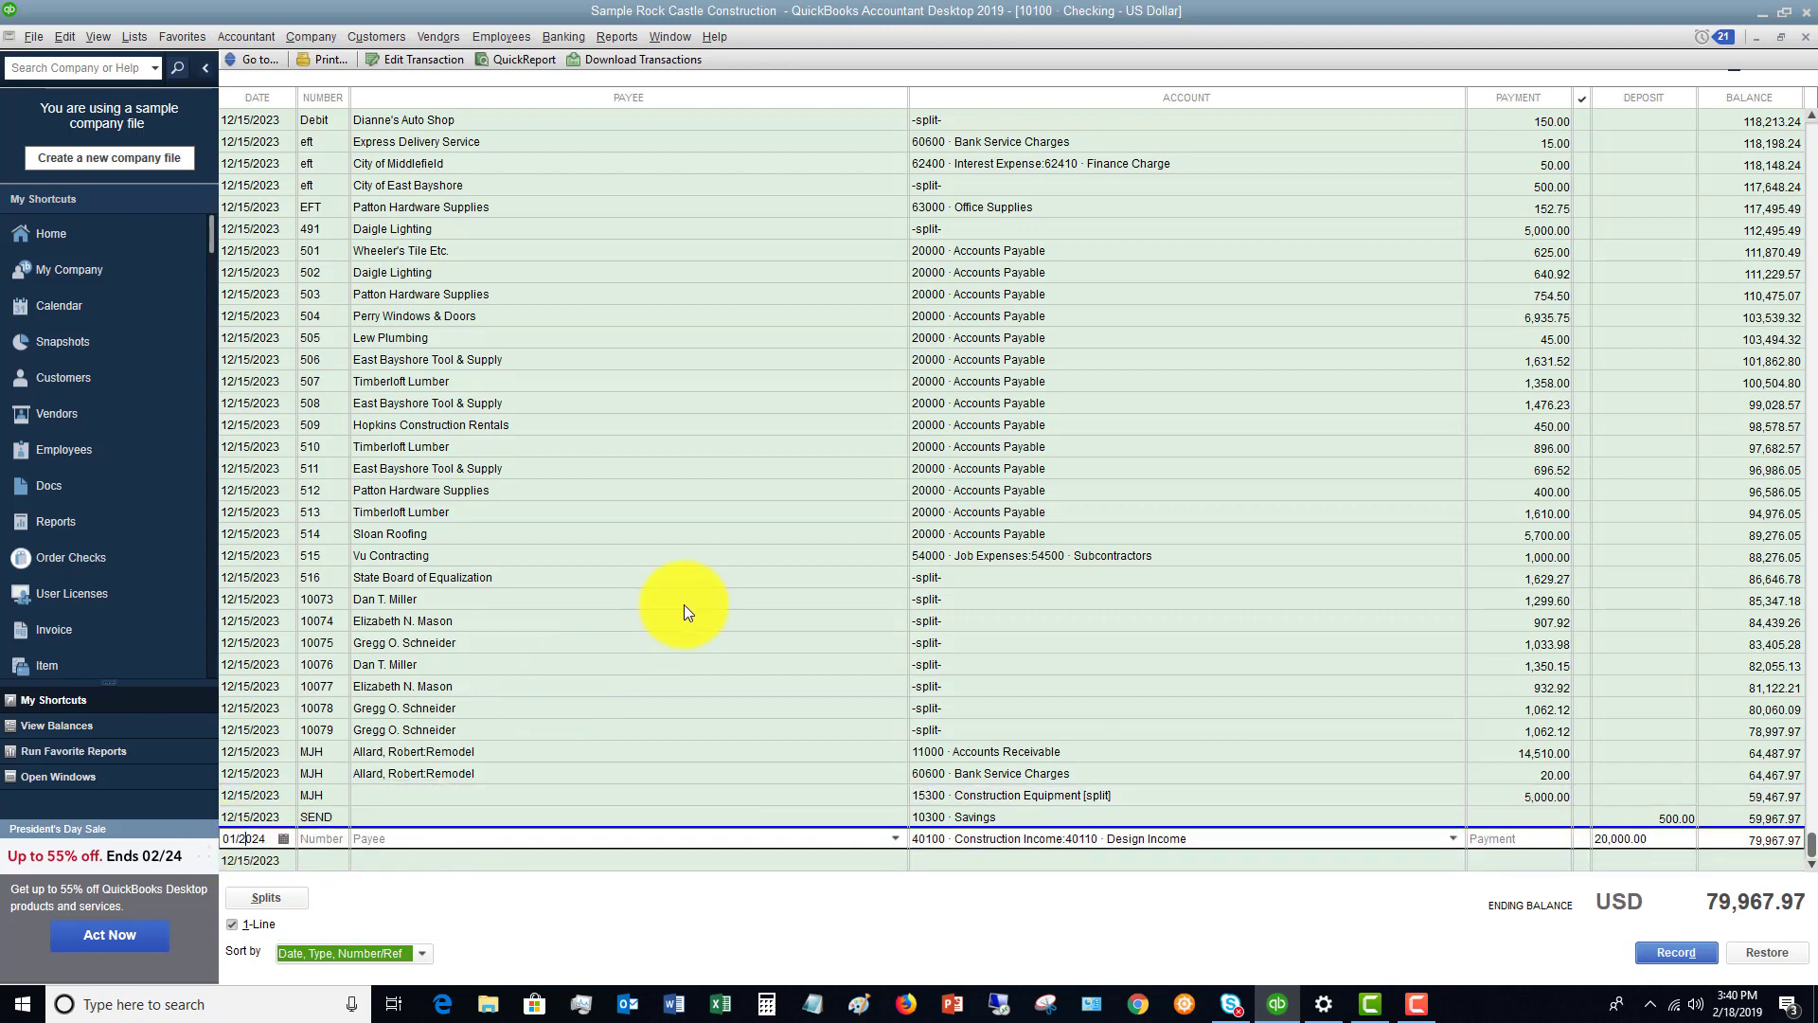
scroll(680, 539, "up", 4)
scroll(679, 538, "down", 4)
key("Tab")
type("Debit")
key("BackSpace")
key("BackSpace")
key("BackSpace")
key("BackSpace")
key("BackSpace")
type("EFT")
key("Tab")
type("Ecker Designs:Of")
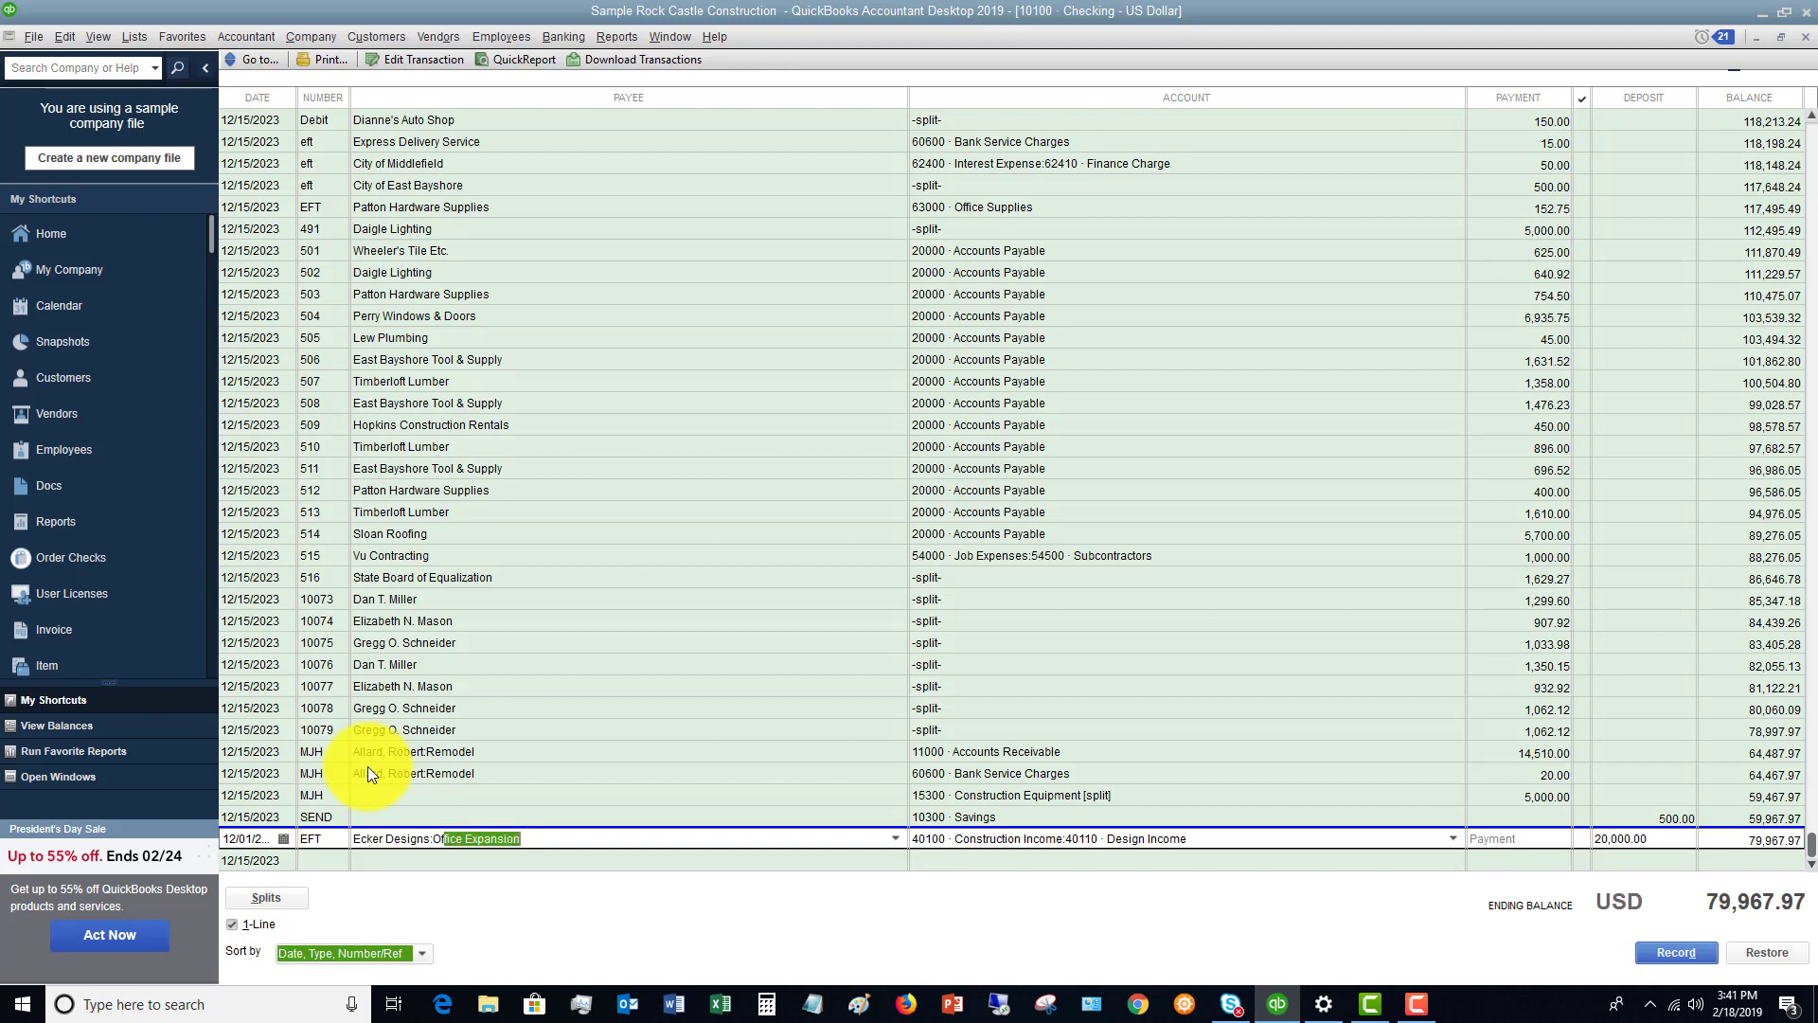
key("BackSpace")
key("BackSpace")
key("BackSpace")
key("BackSpace")
key("BackSpace")
key("BackSpace")
key("BackSpace")
key("BackSpace")
key("BackSpace")
key("BackSpace")
key("BackSpace")
key("BackSpace")
key("BackSpace")
key("BackSpace")
key("BackSpace")
key("BackSpace")
key("BackSpace")
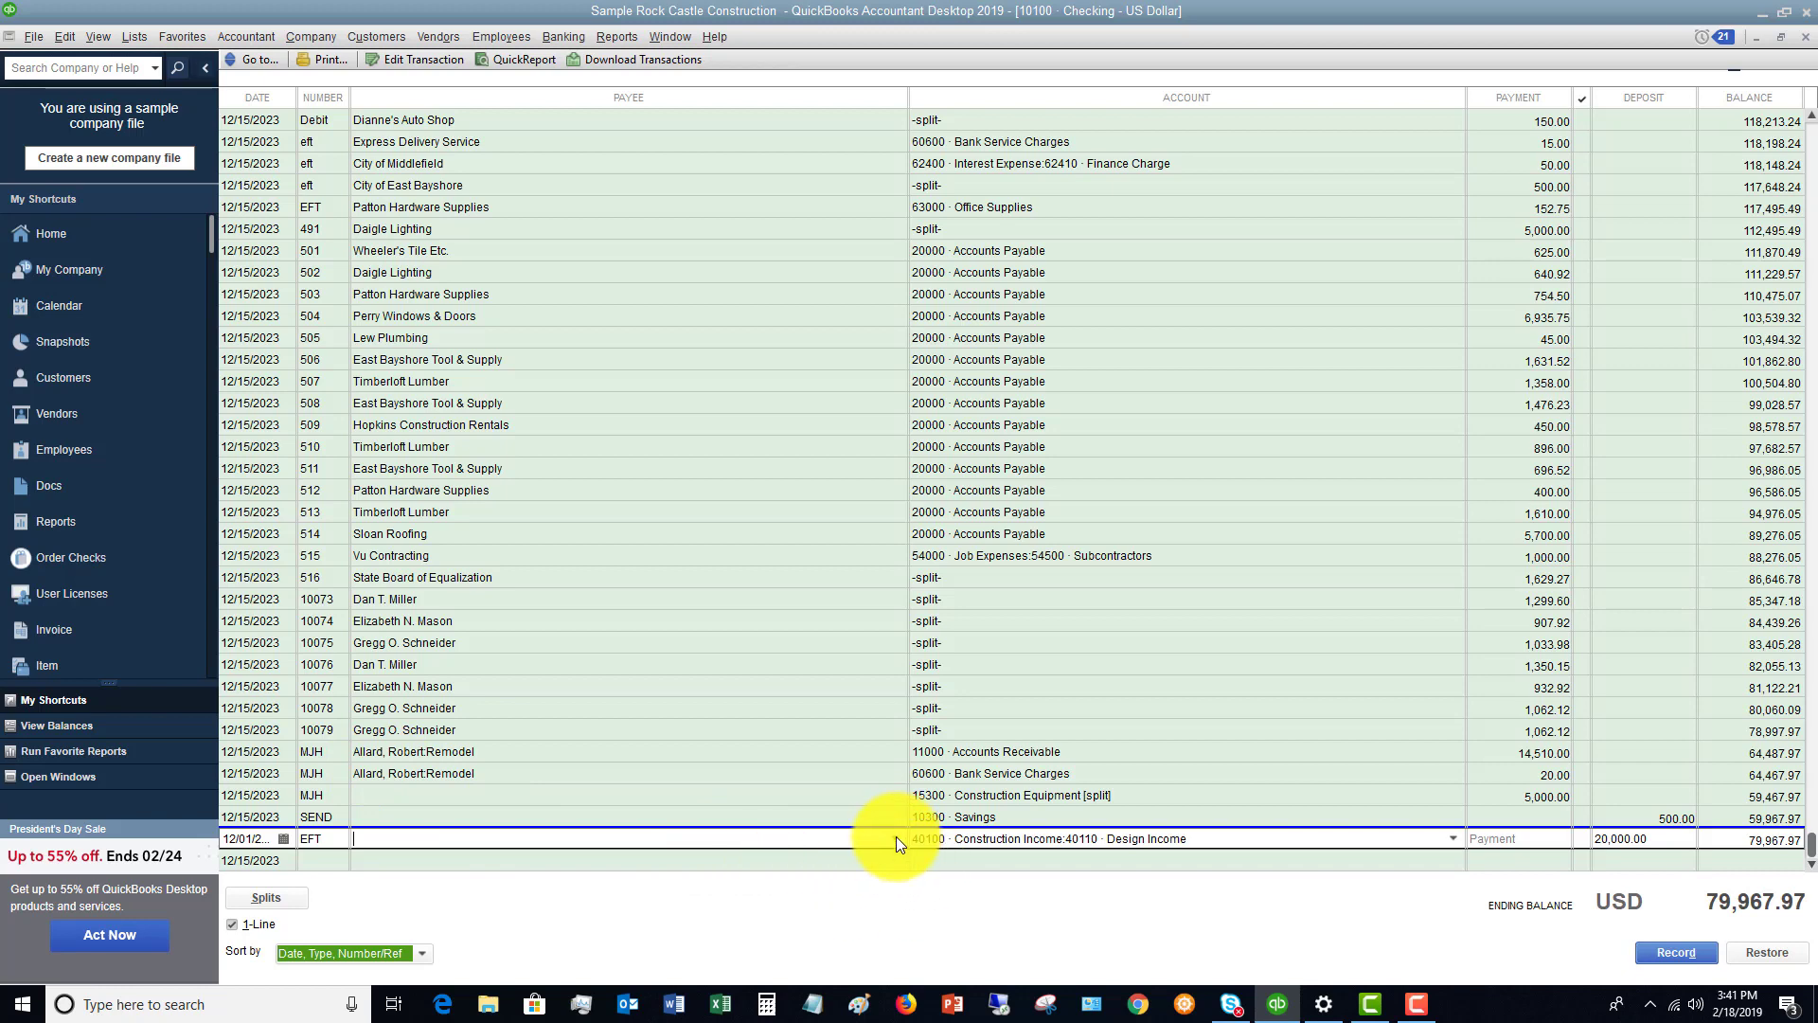
left_click(1767, 960)
Record a 20.00 EFT payment to Daigle Lighting charged to 62410 Finance Charge
key("Return")
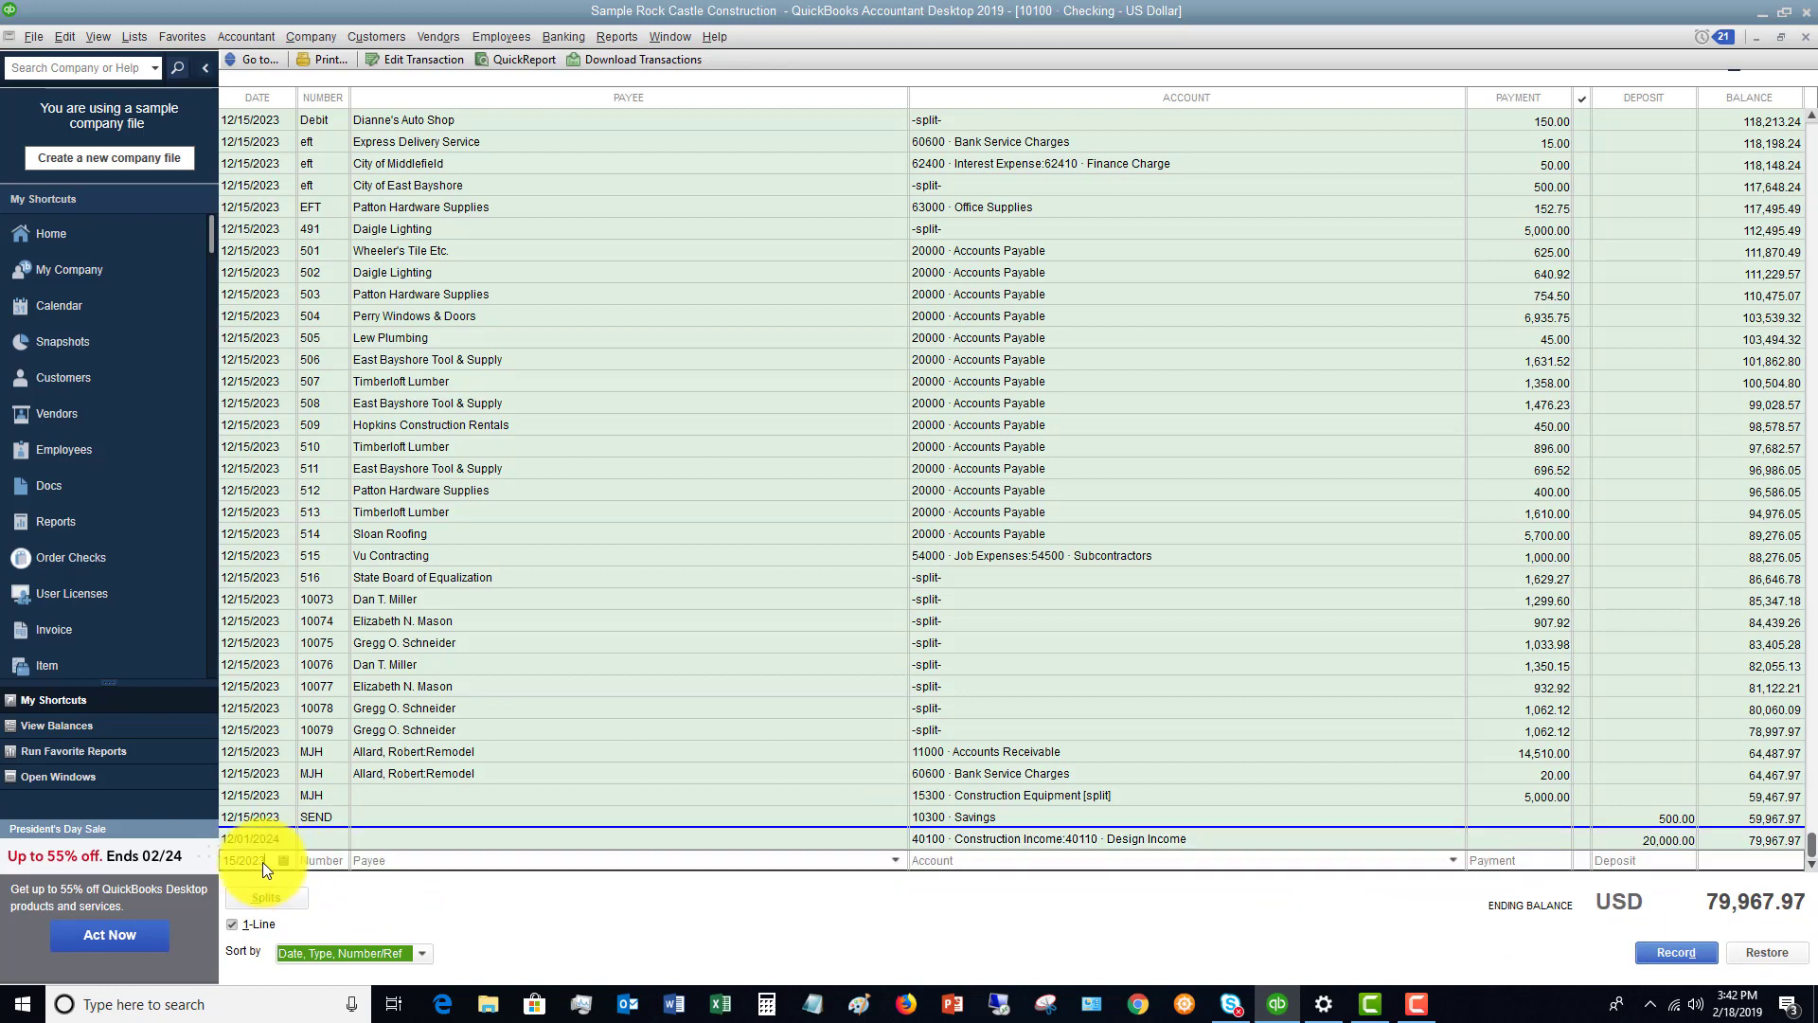
key("Tab")
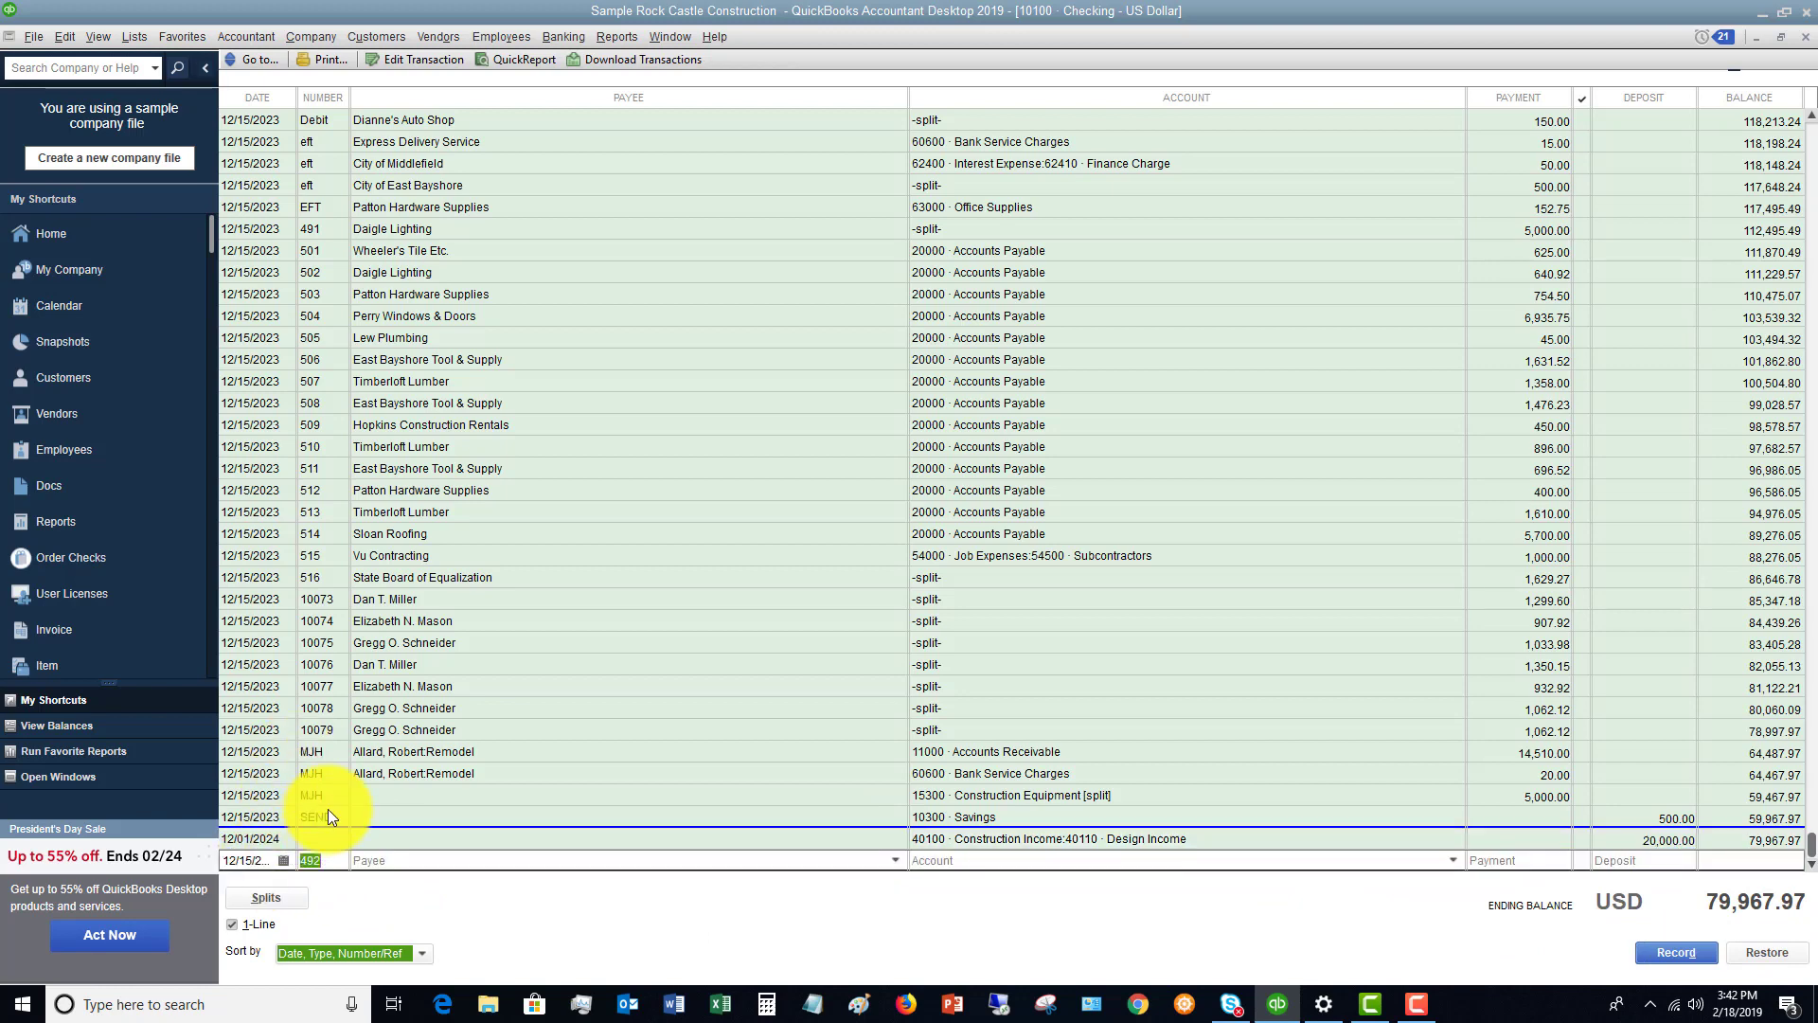
type("EFT")
left_click(896, 861)
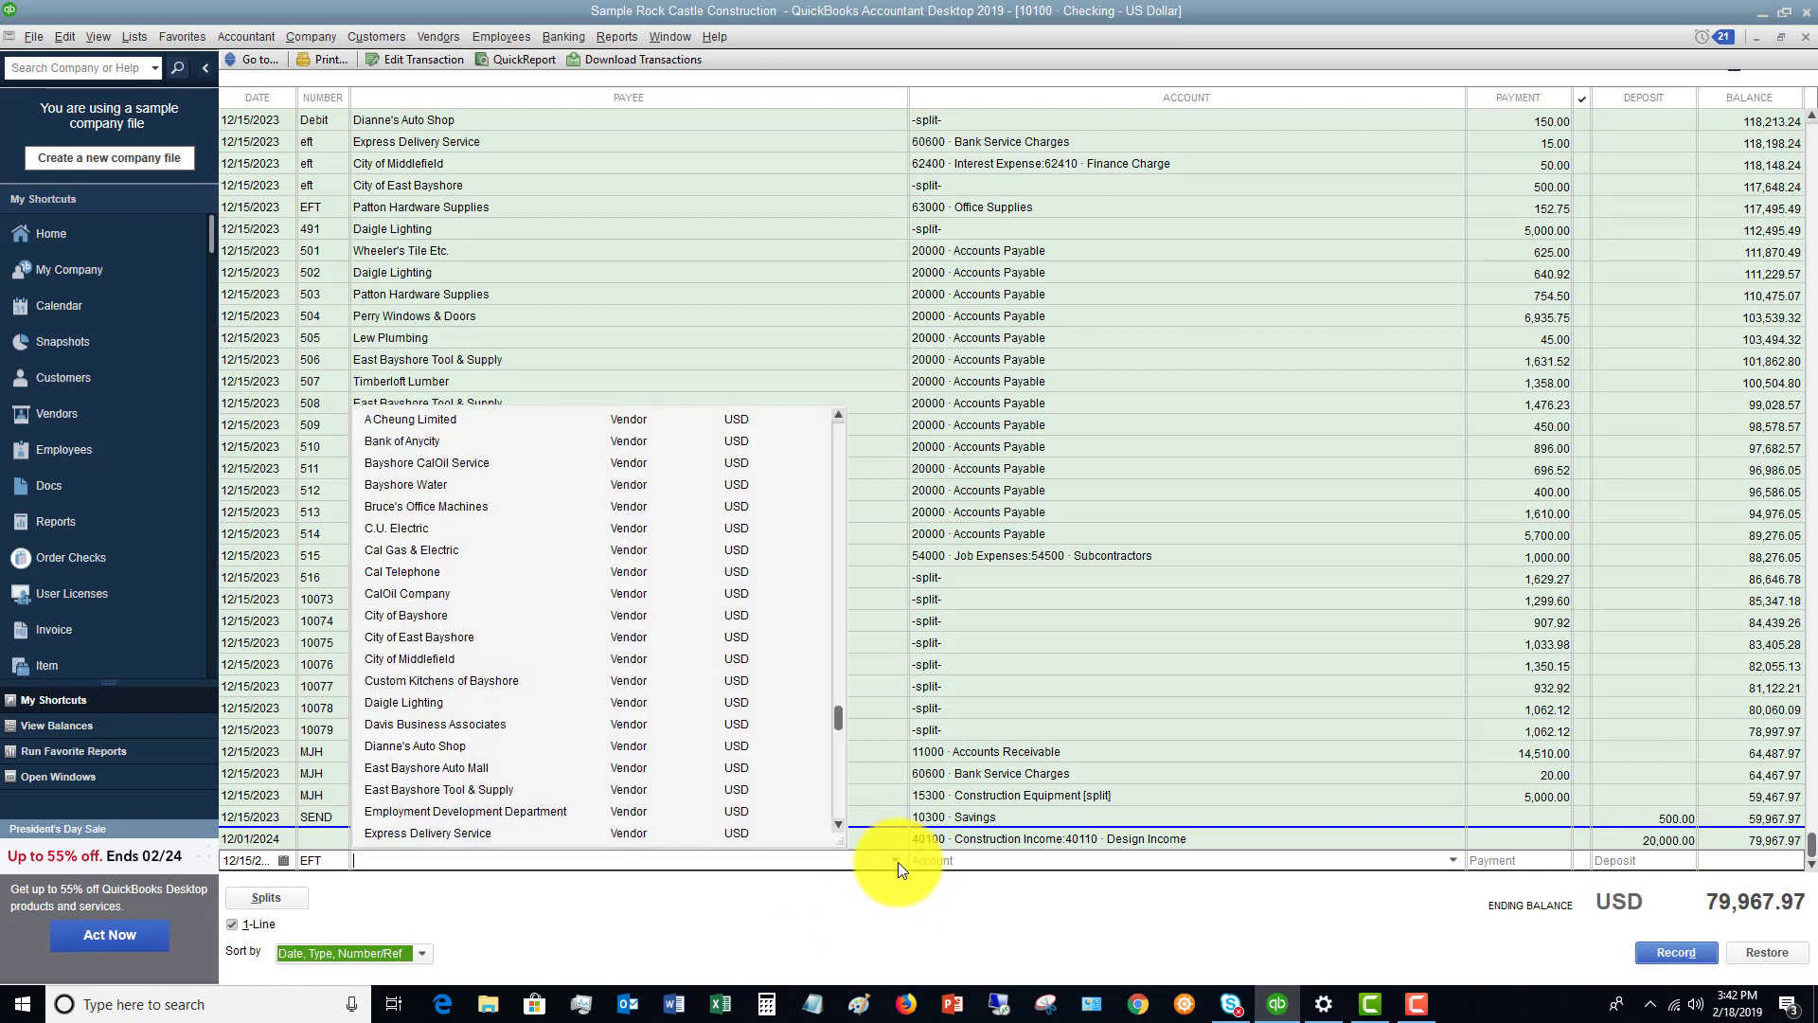
left_click(399, 704)
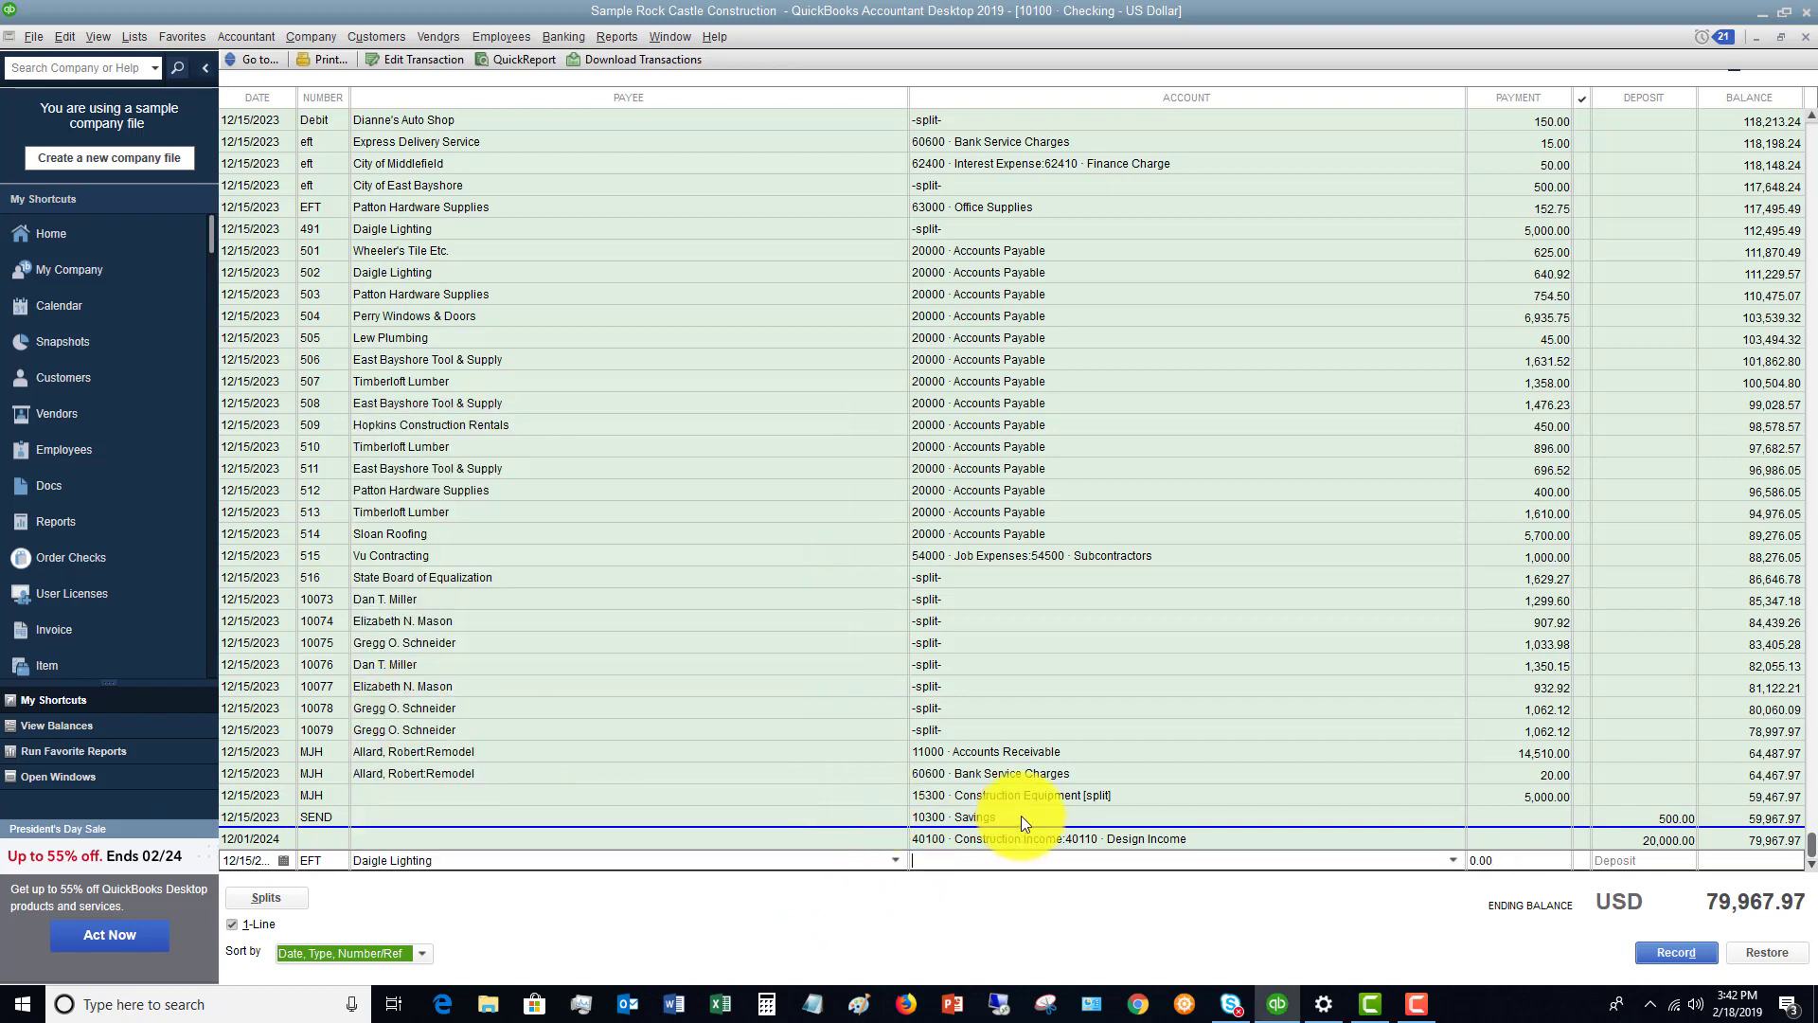
left_click(1455, 859)
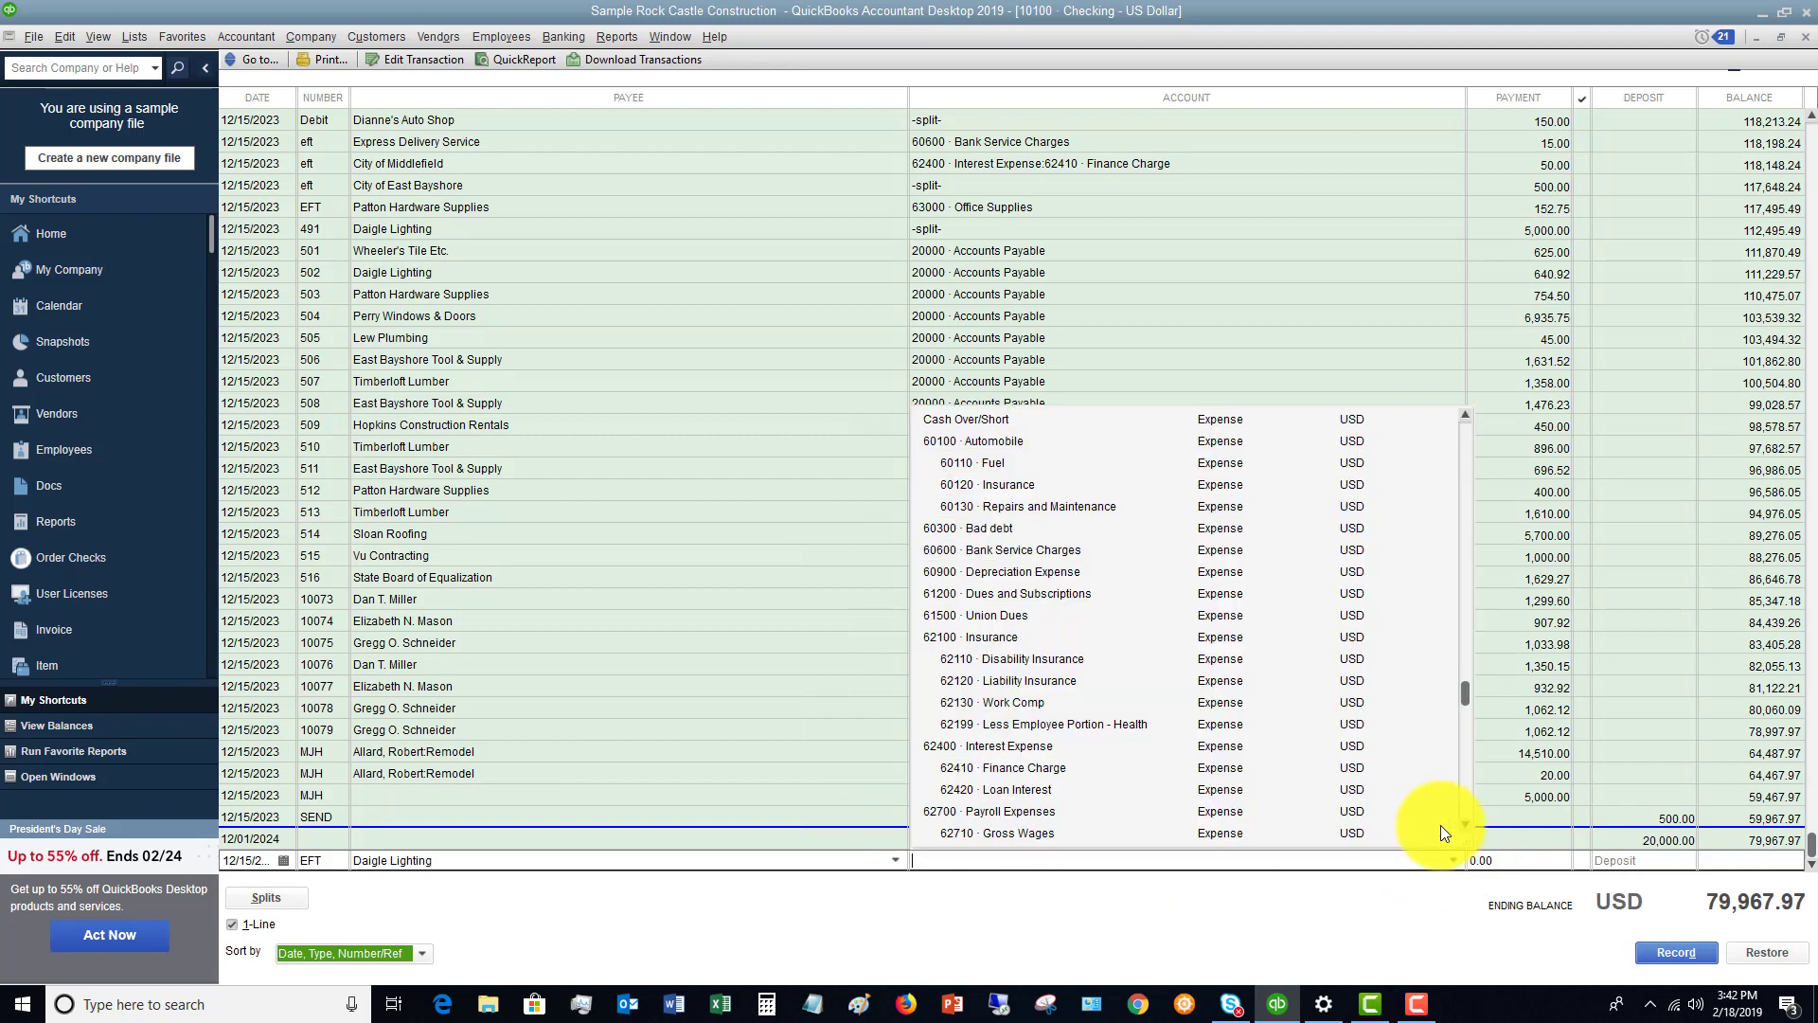
left_click(1004, 769)
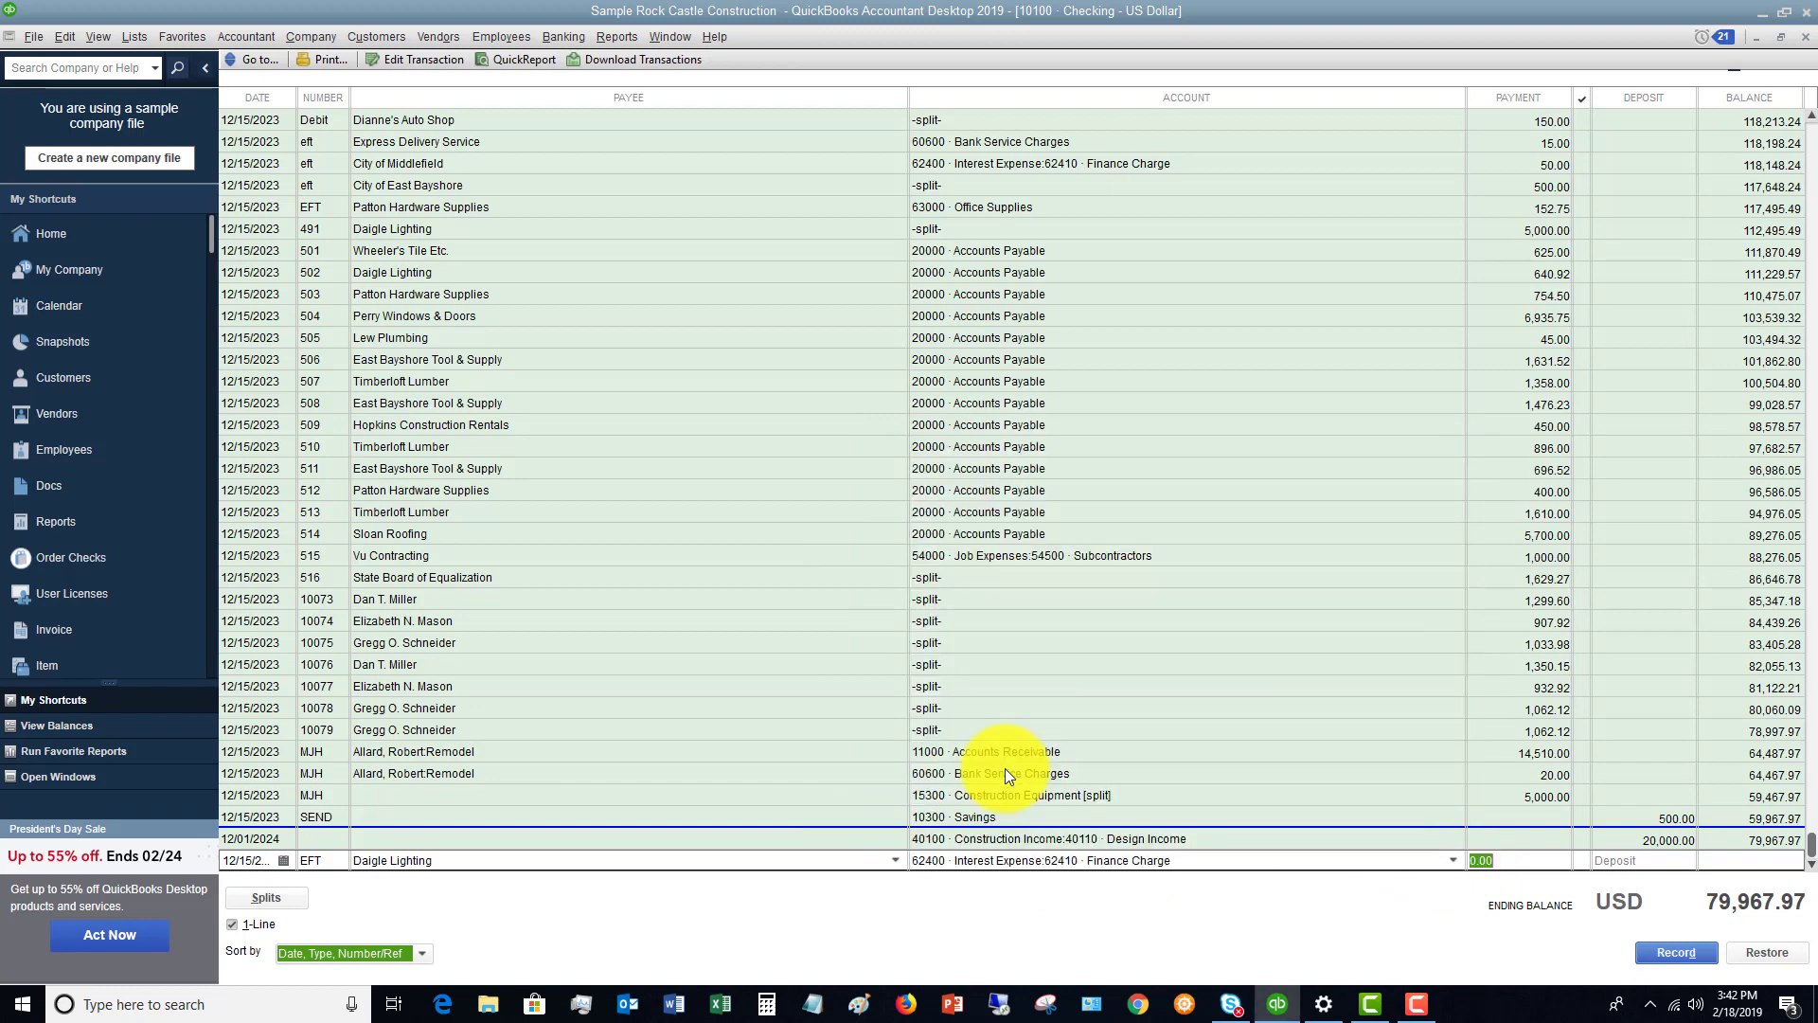
type("20")
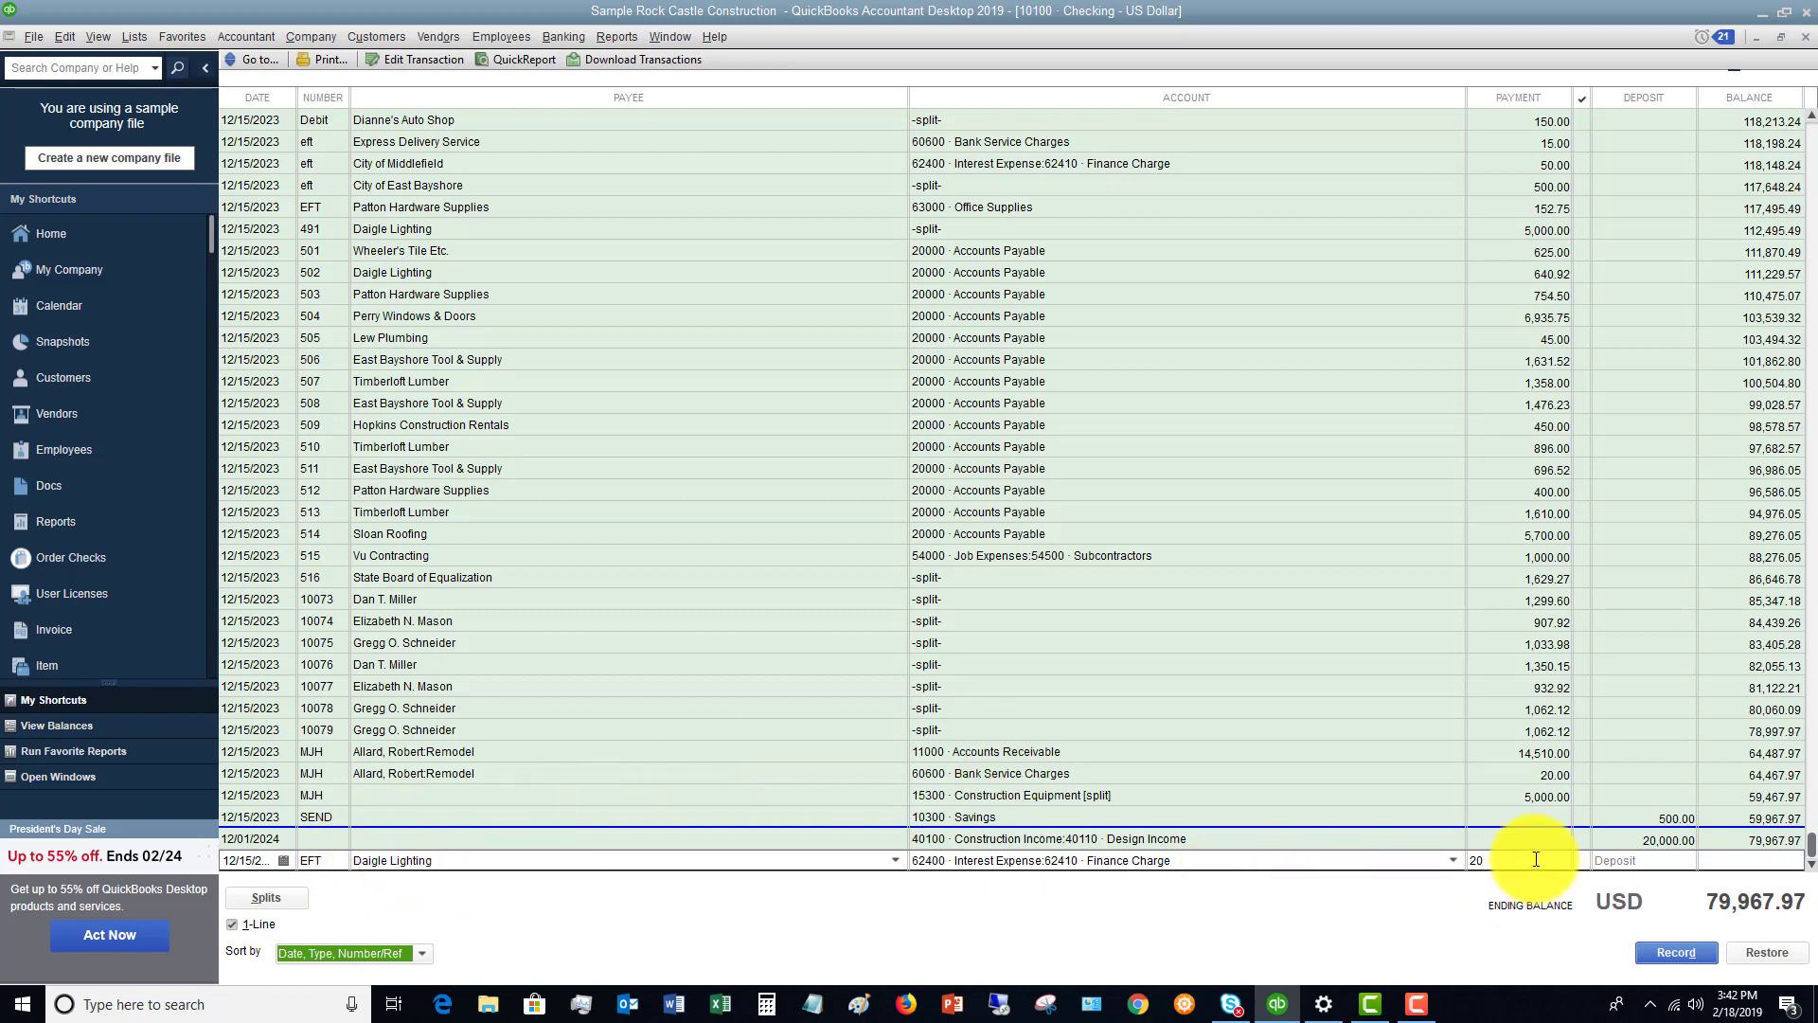
key("Tab")
key("Return")
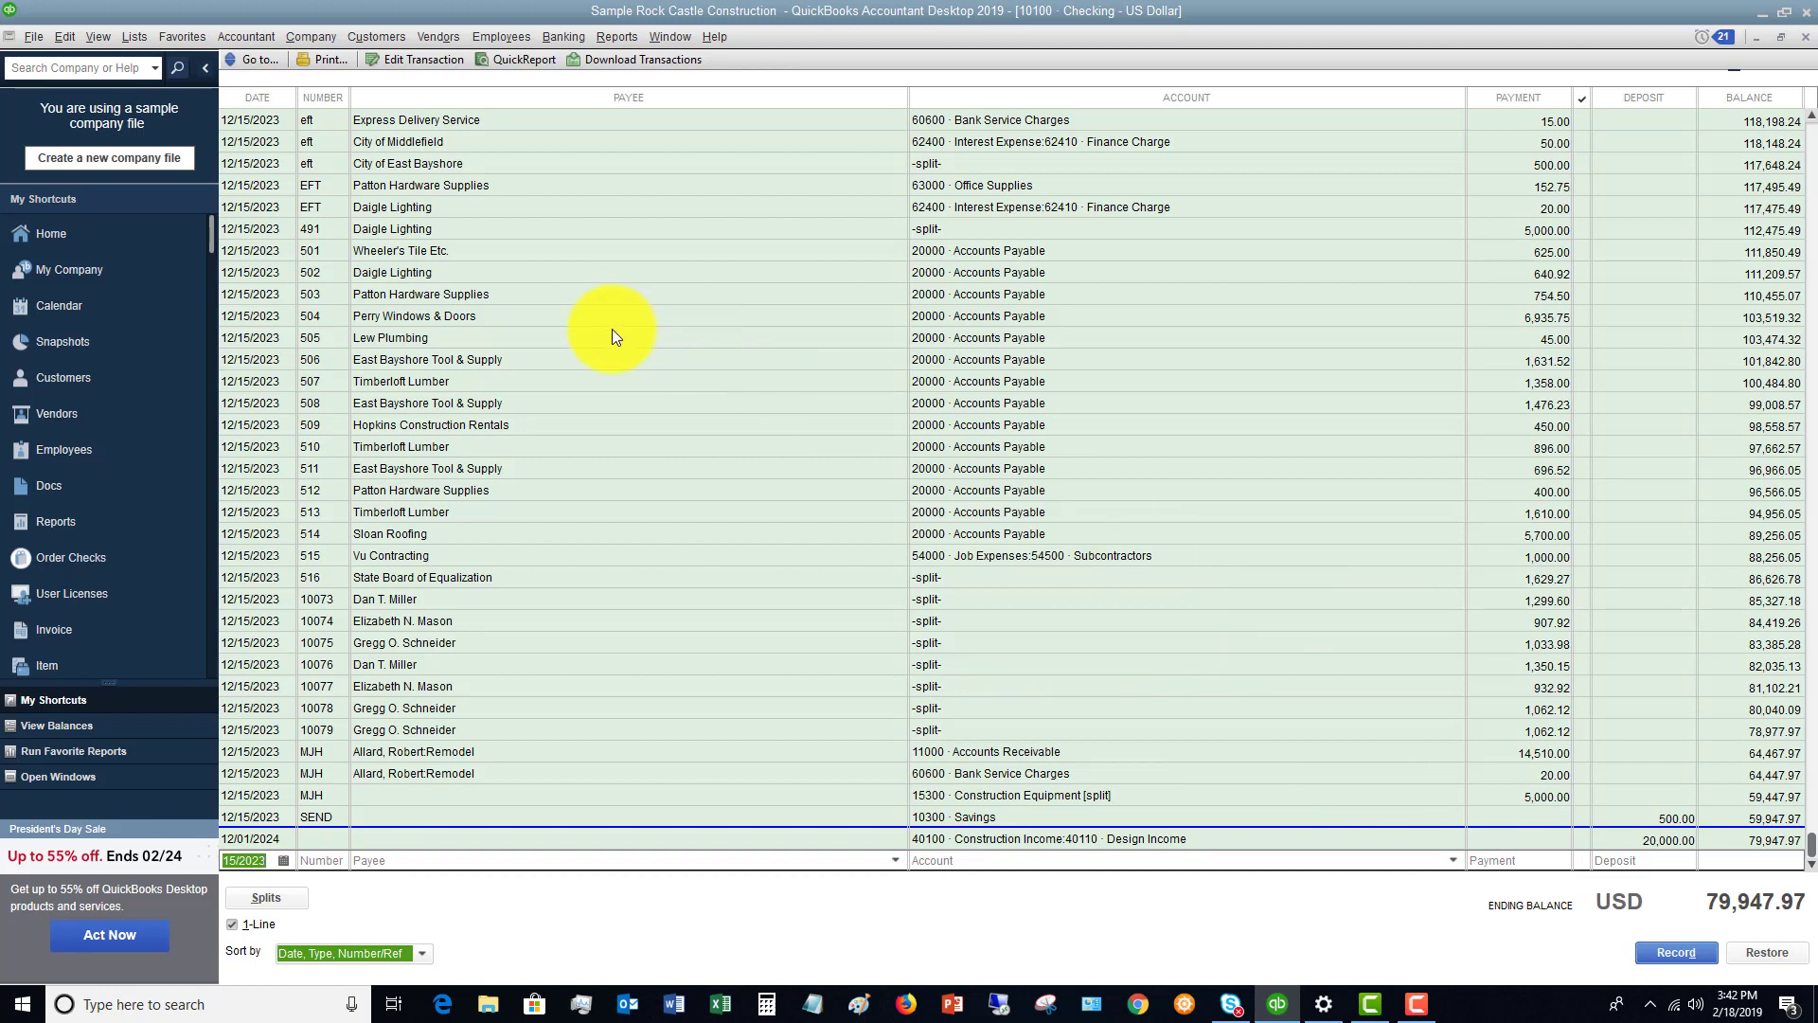
Open check 508's 1,476.23 bill payment to East Bayshore Tool & Supply
scroll(586, 597, "up", 3)
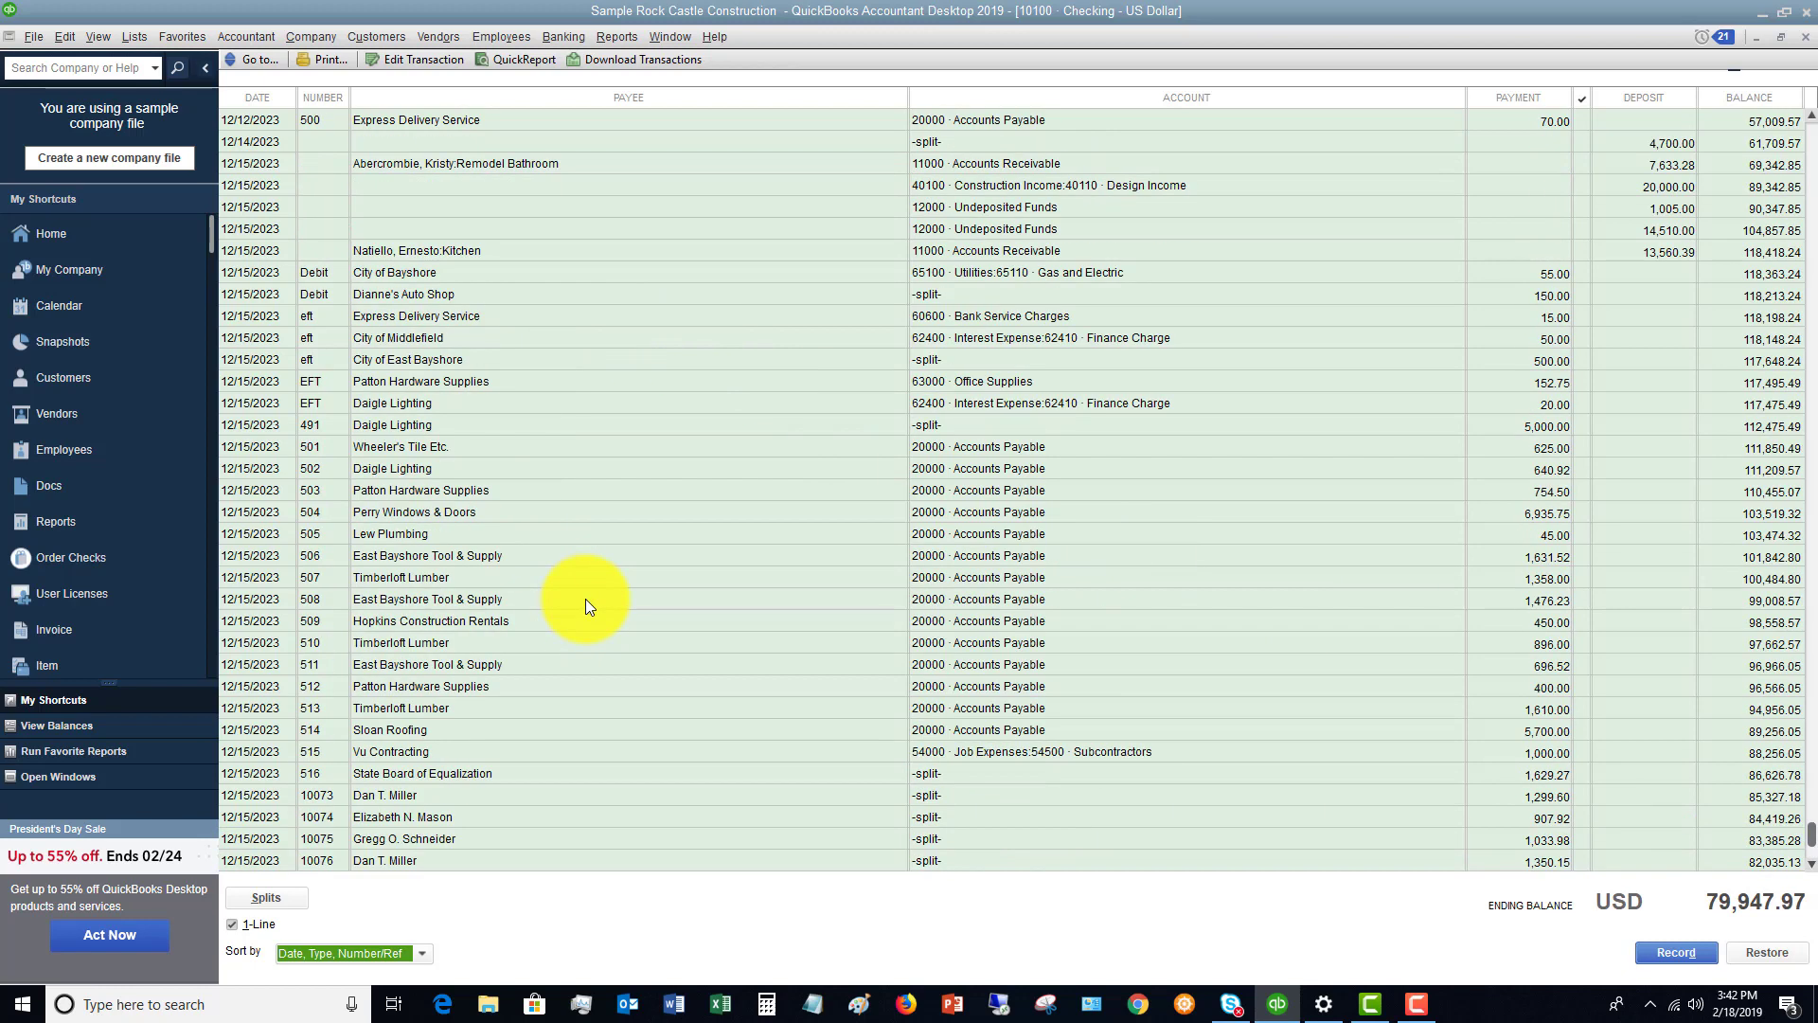
scroll(584, 599, "down", 3)
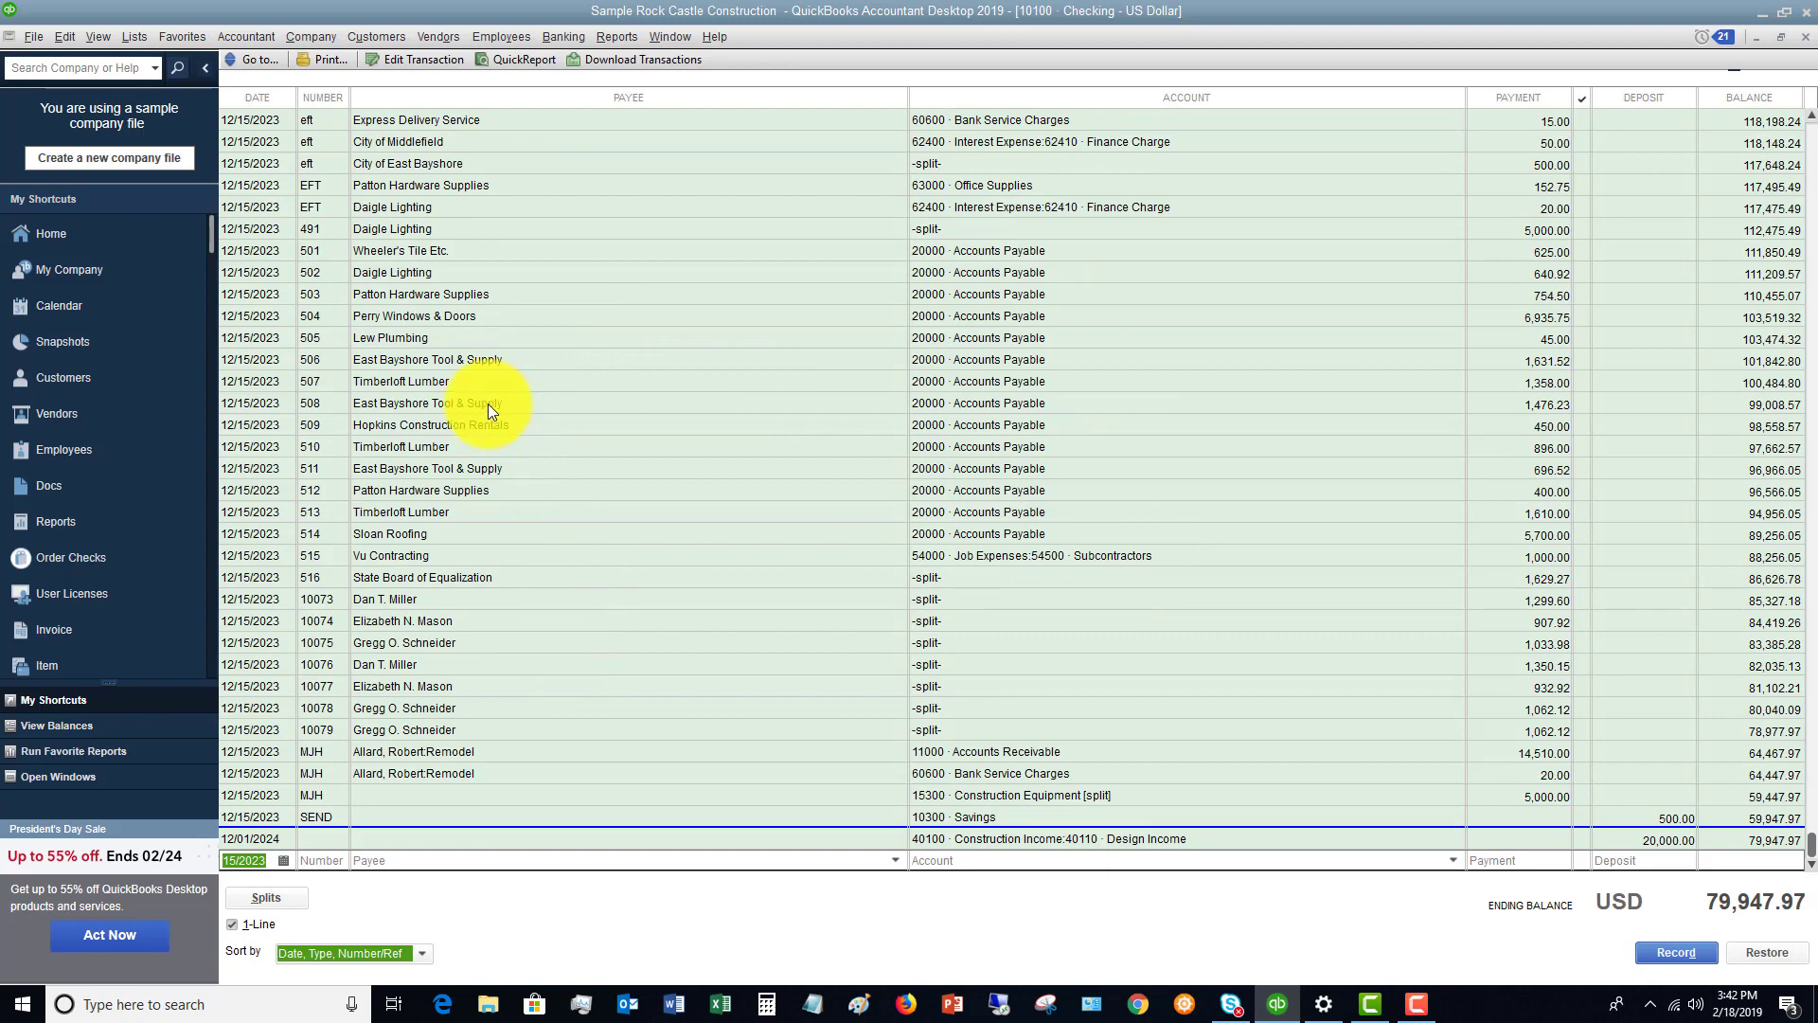
left_click(1039, 399)
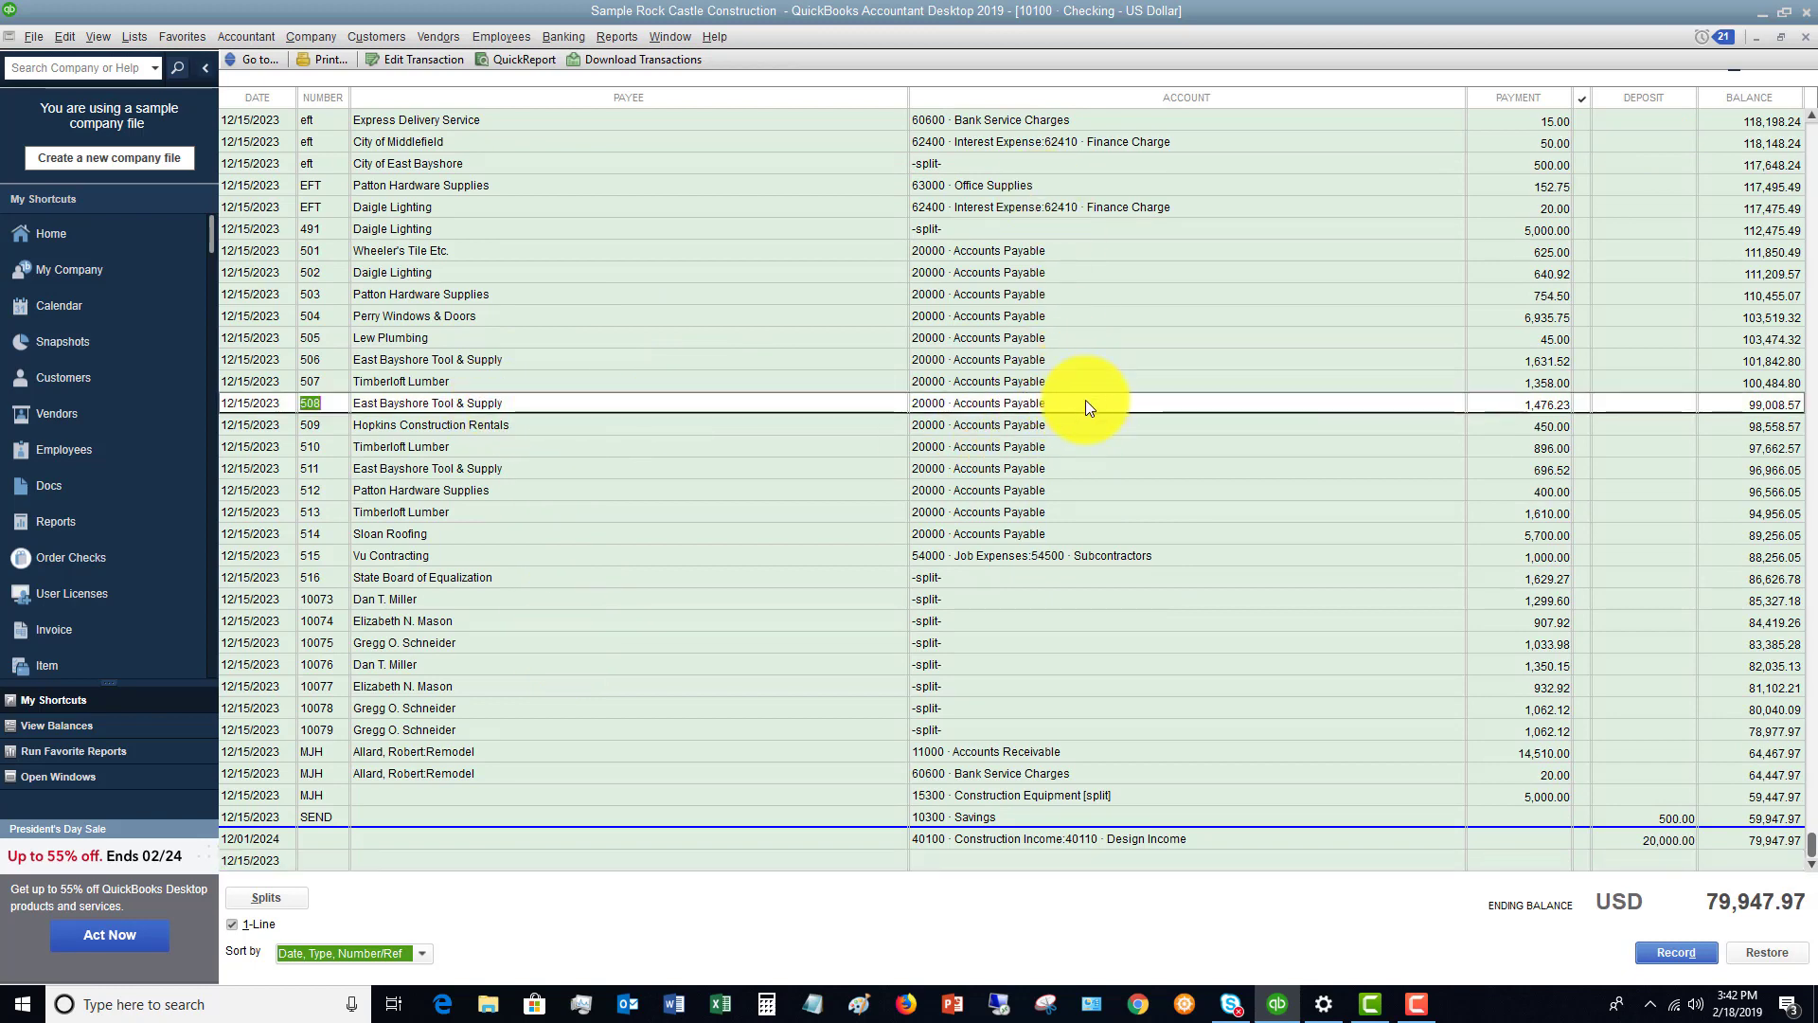
double_click(1086, 400)
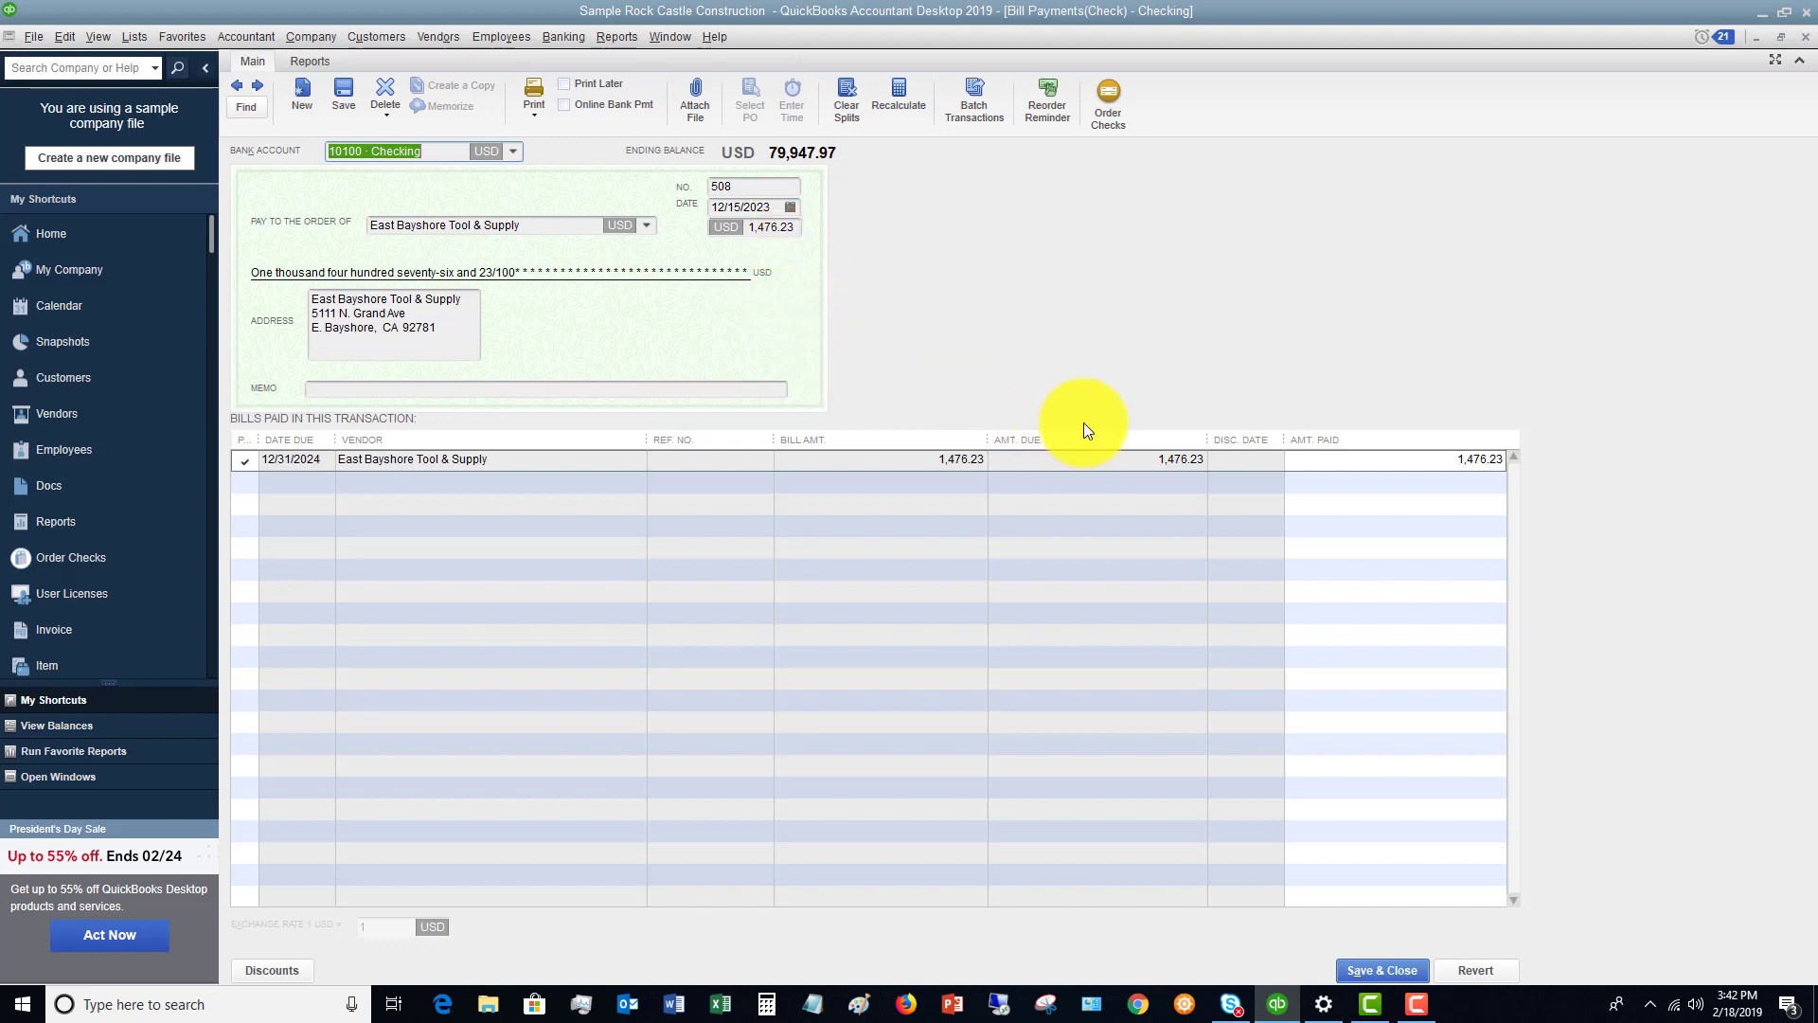
Use the payment's Transaction History to open the paid 12/01/2023 East Bayshore bill
left_click(316, 61)
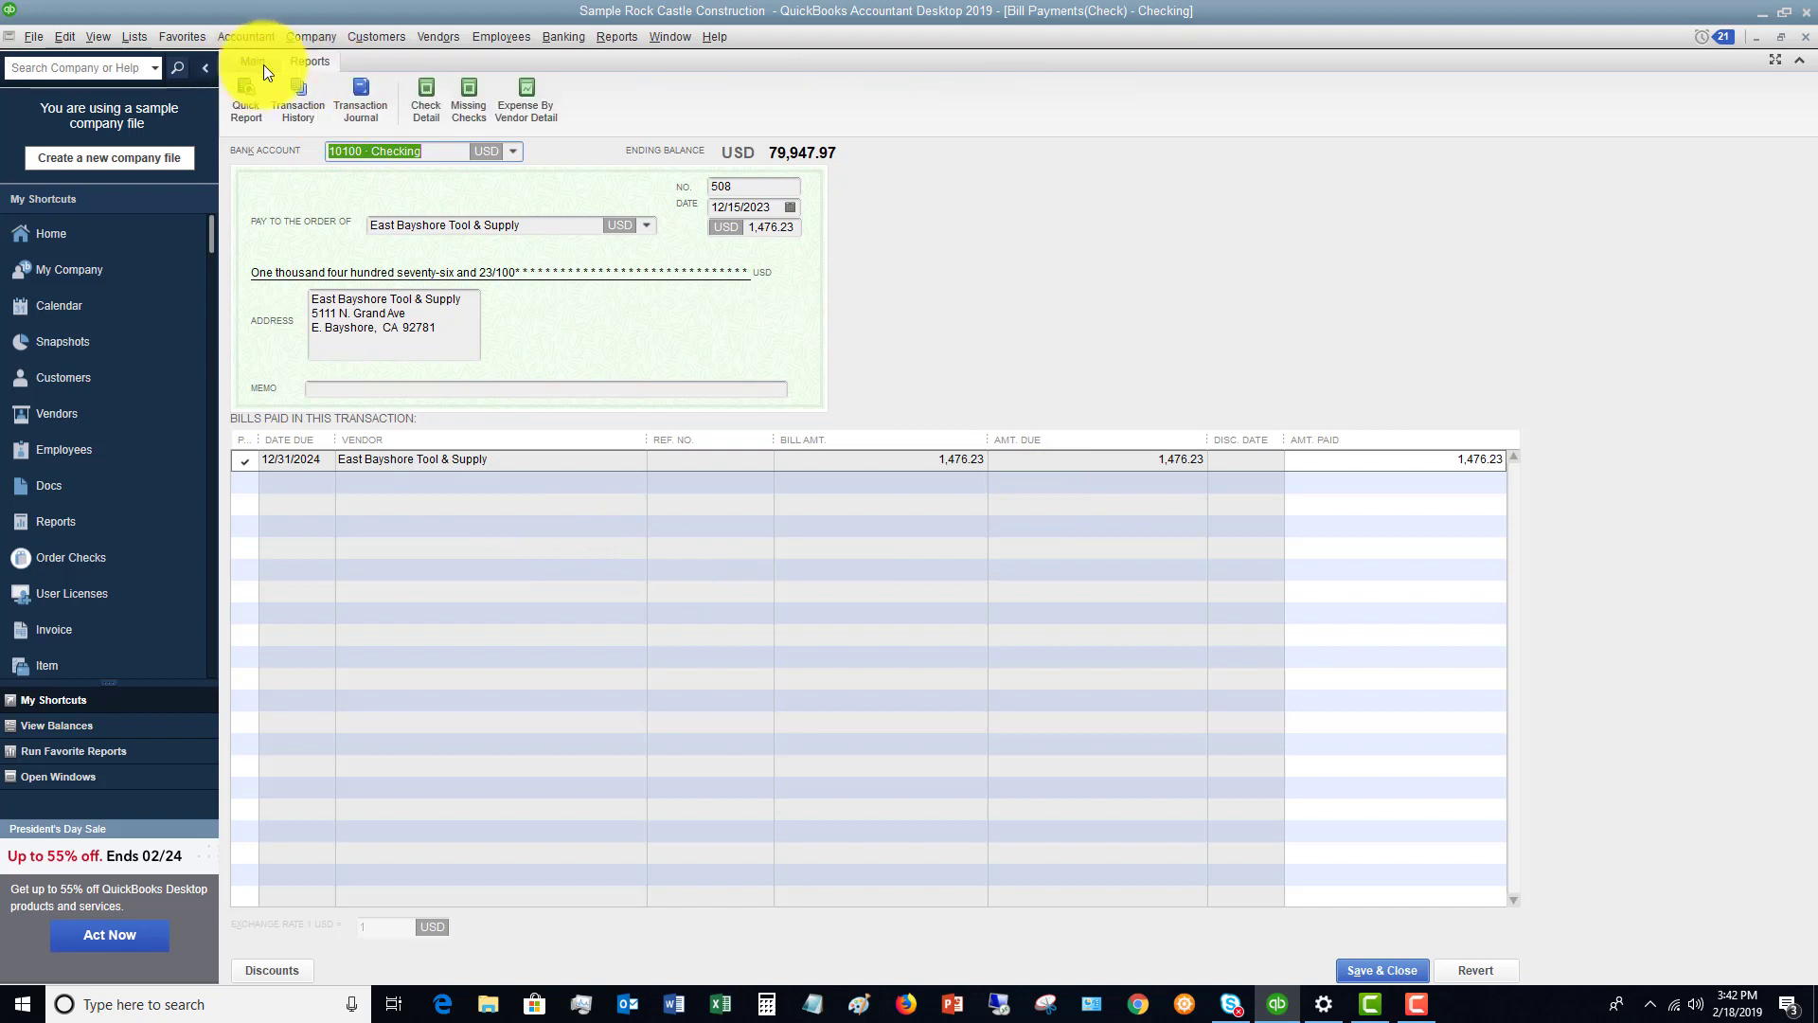
left_click(297, 96)
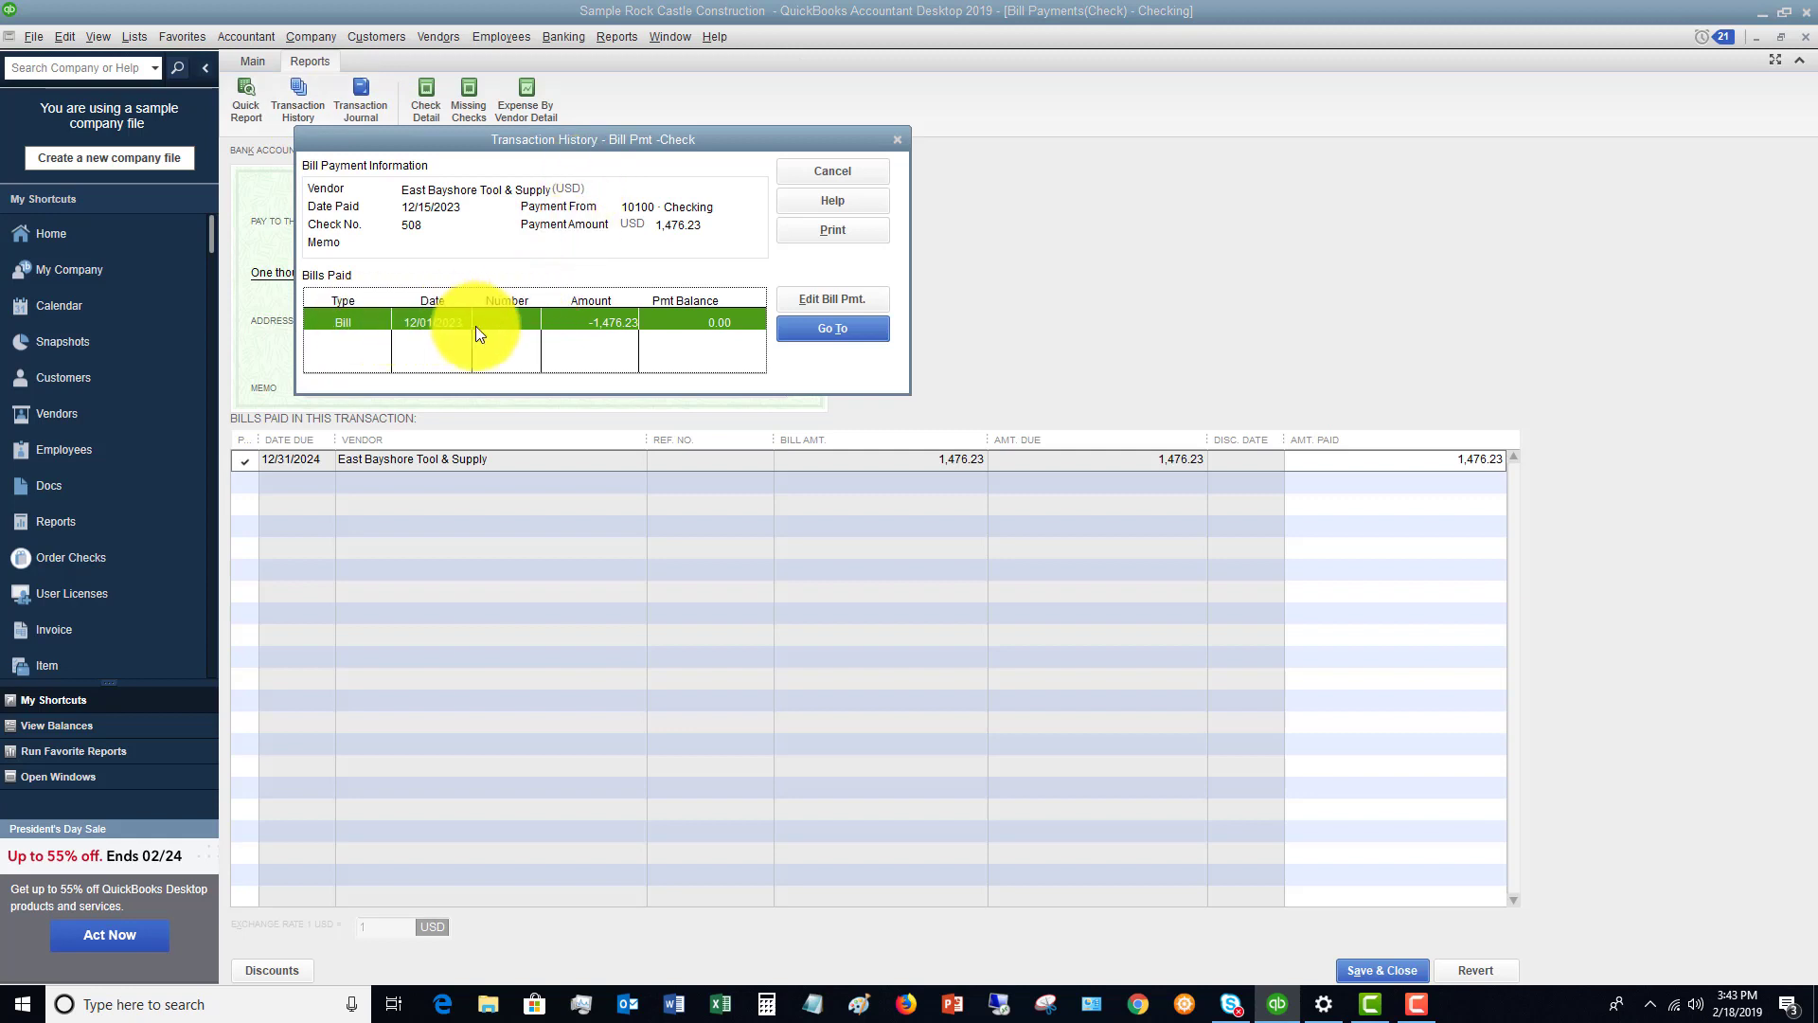
left_click(823, 329)
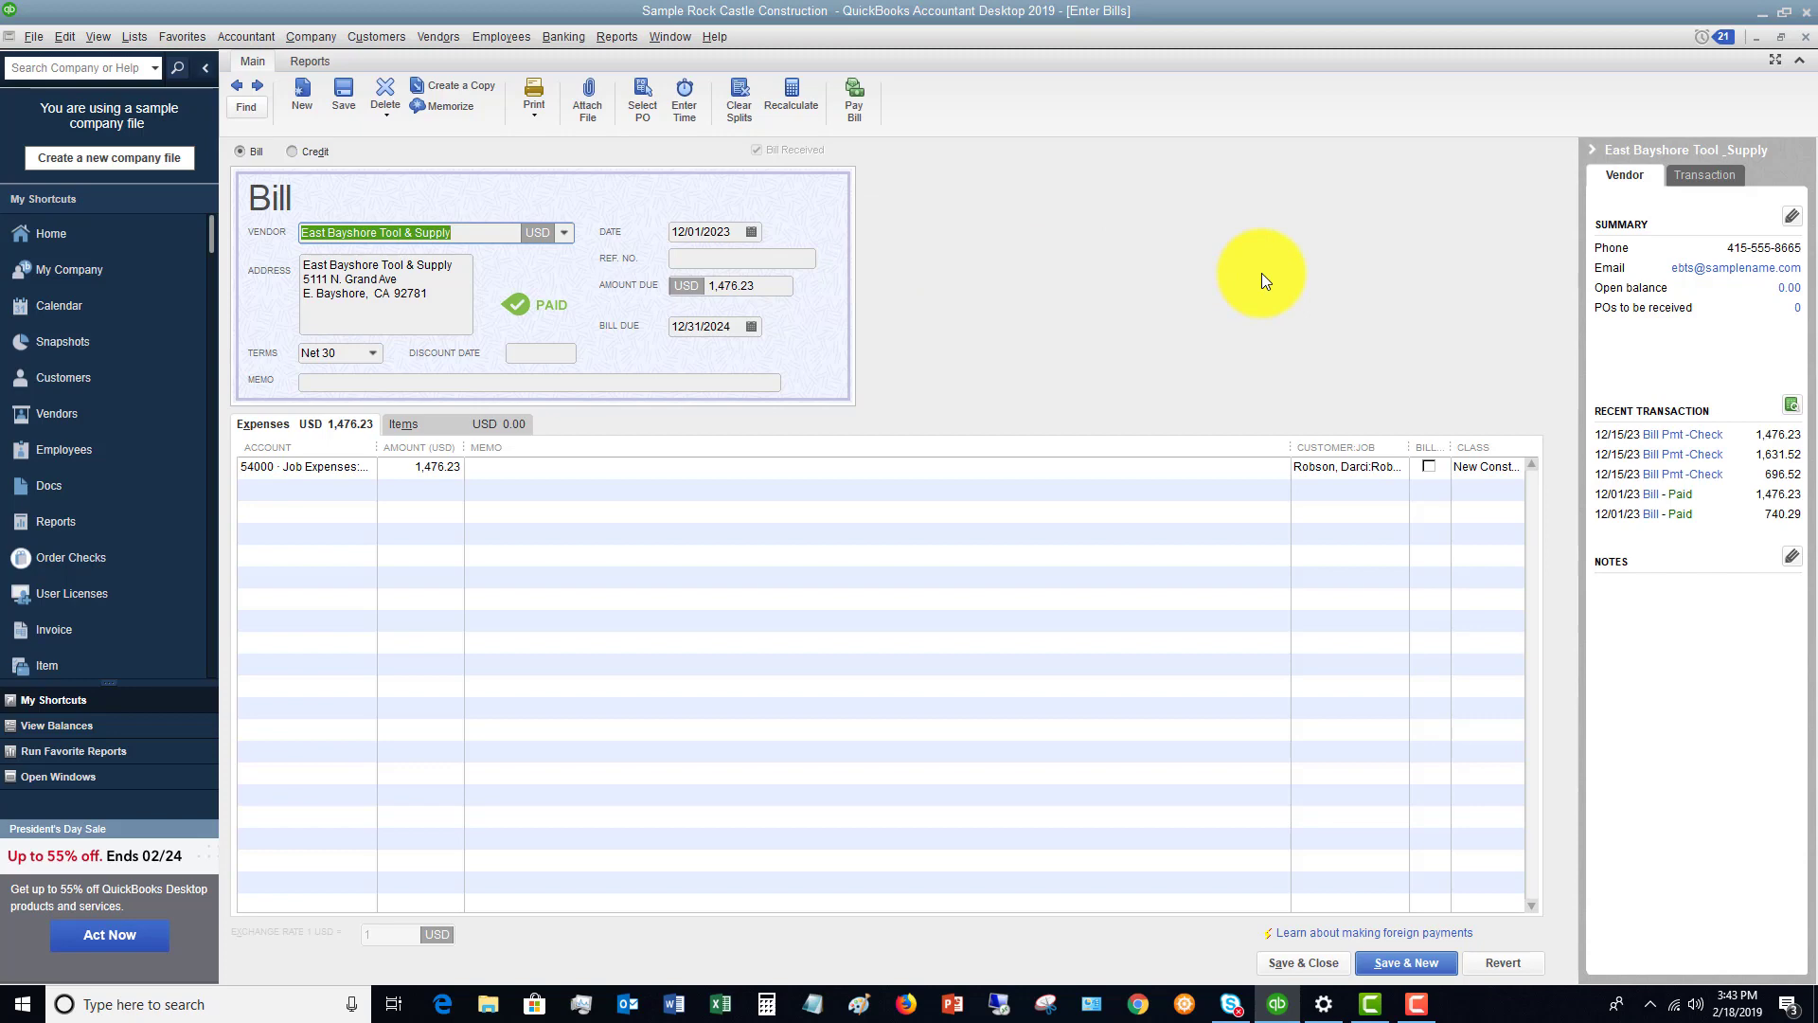
Close the Enter Bills and Bill Payments windows, discarding the 615 edit so East Bayshore's check stays 508
left_click(1805, 43)
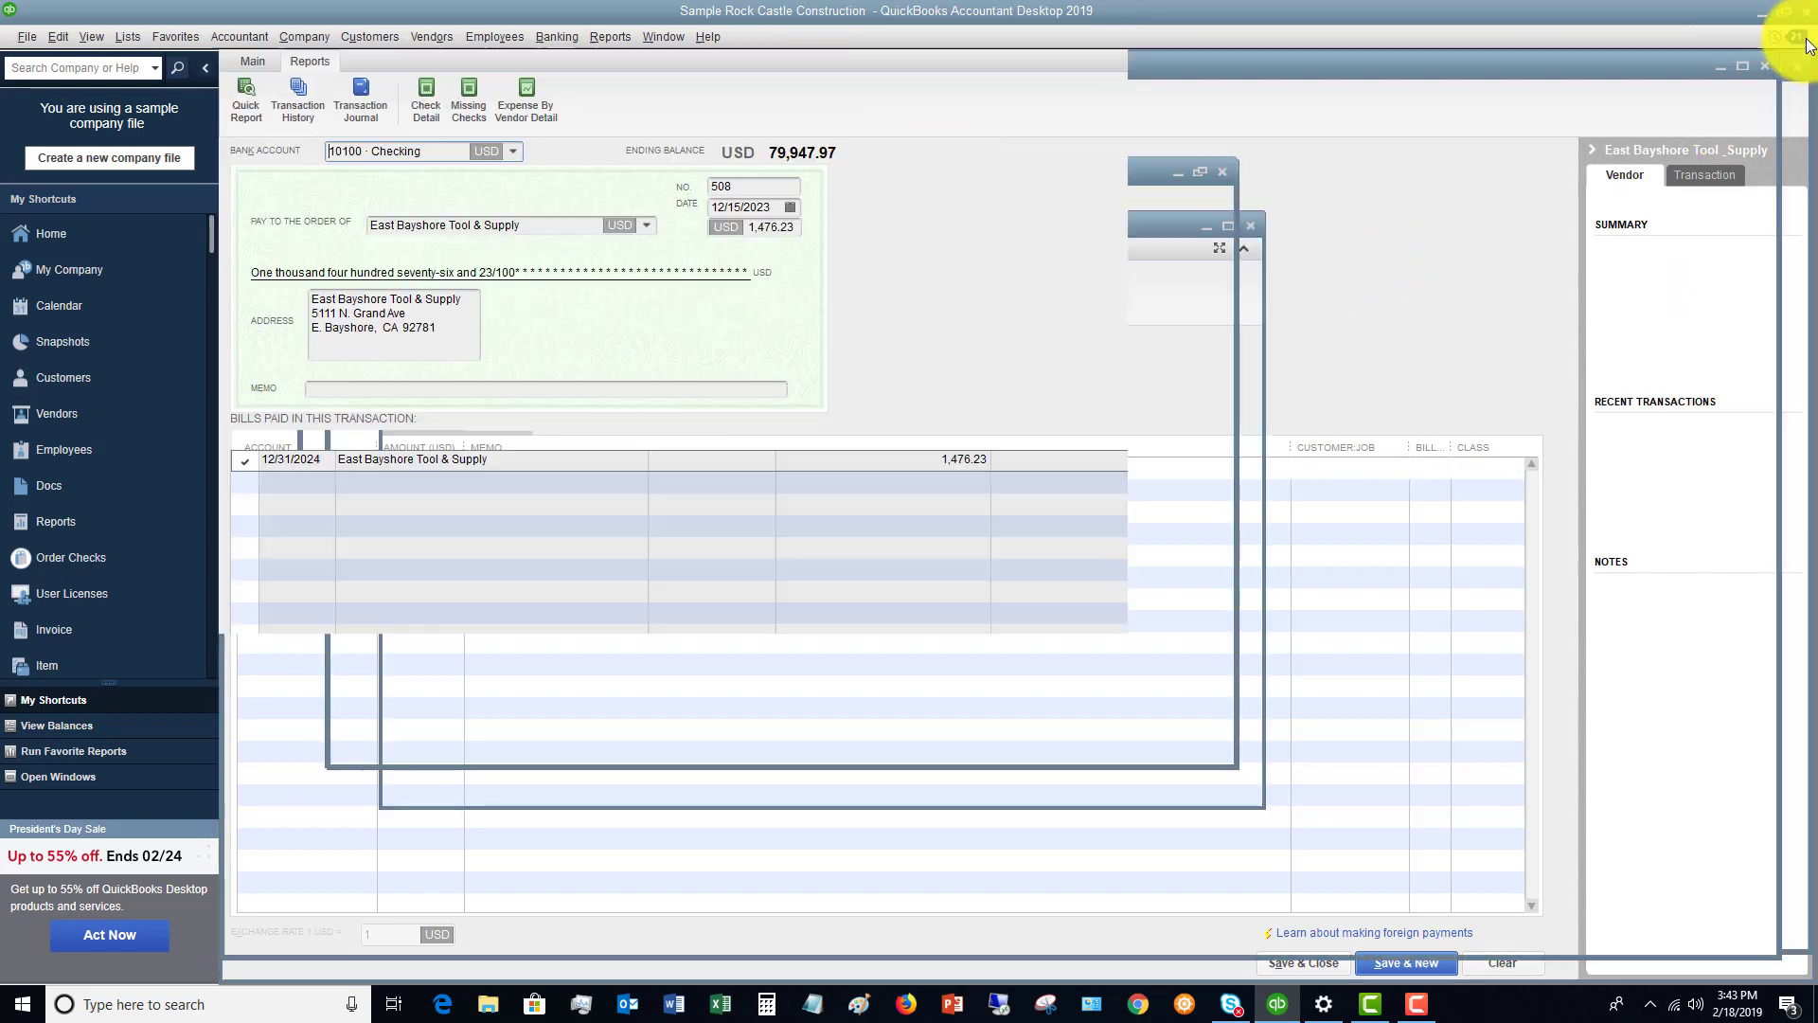
left_click(1806, 43)
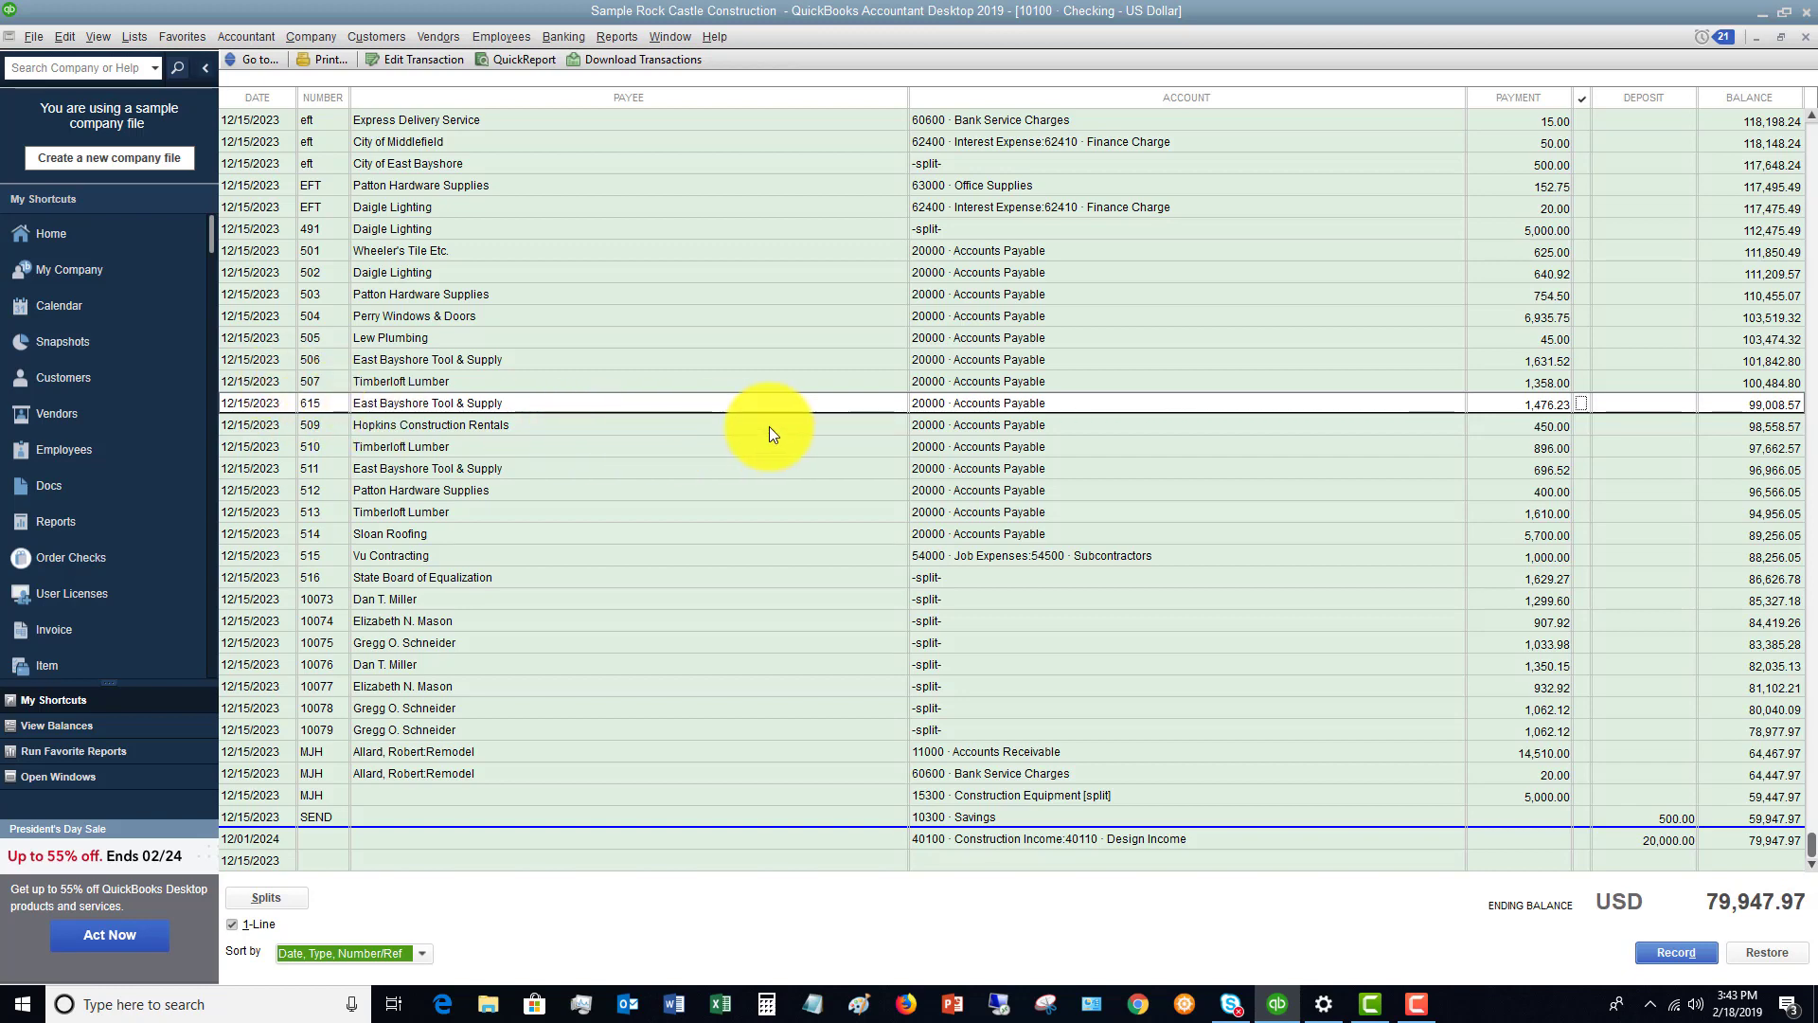
left_click(1670, 950)
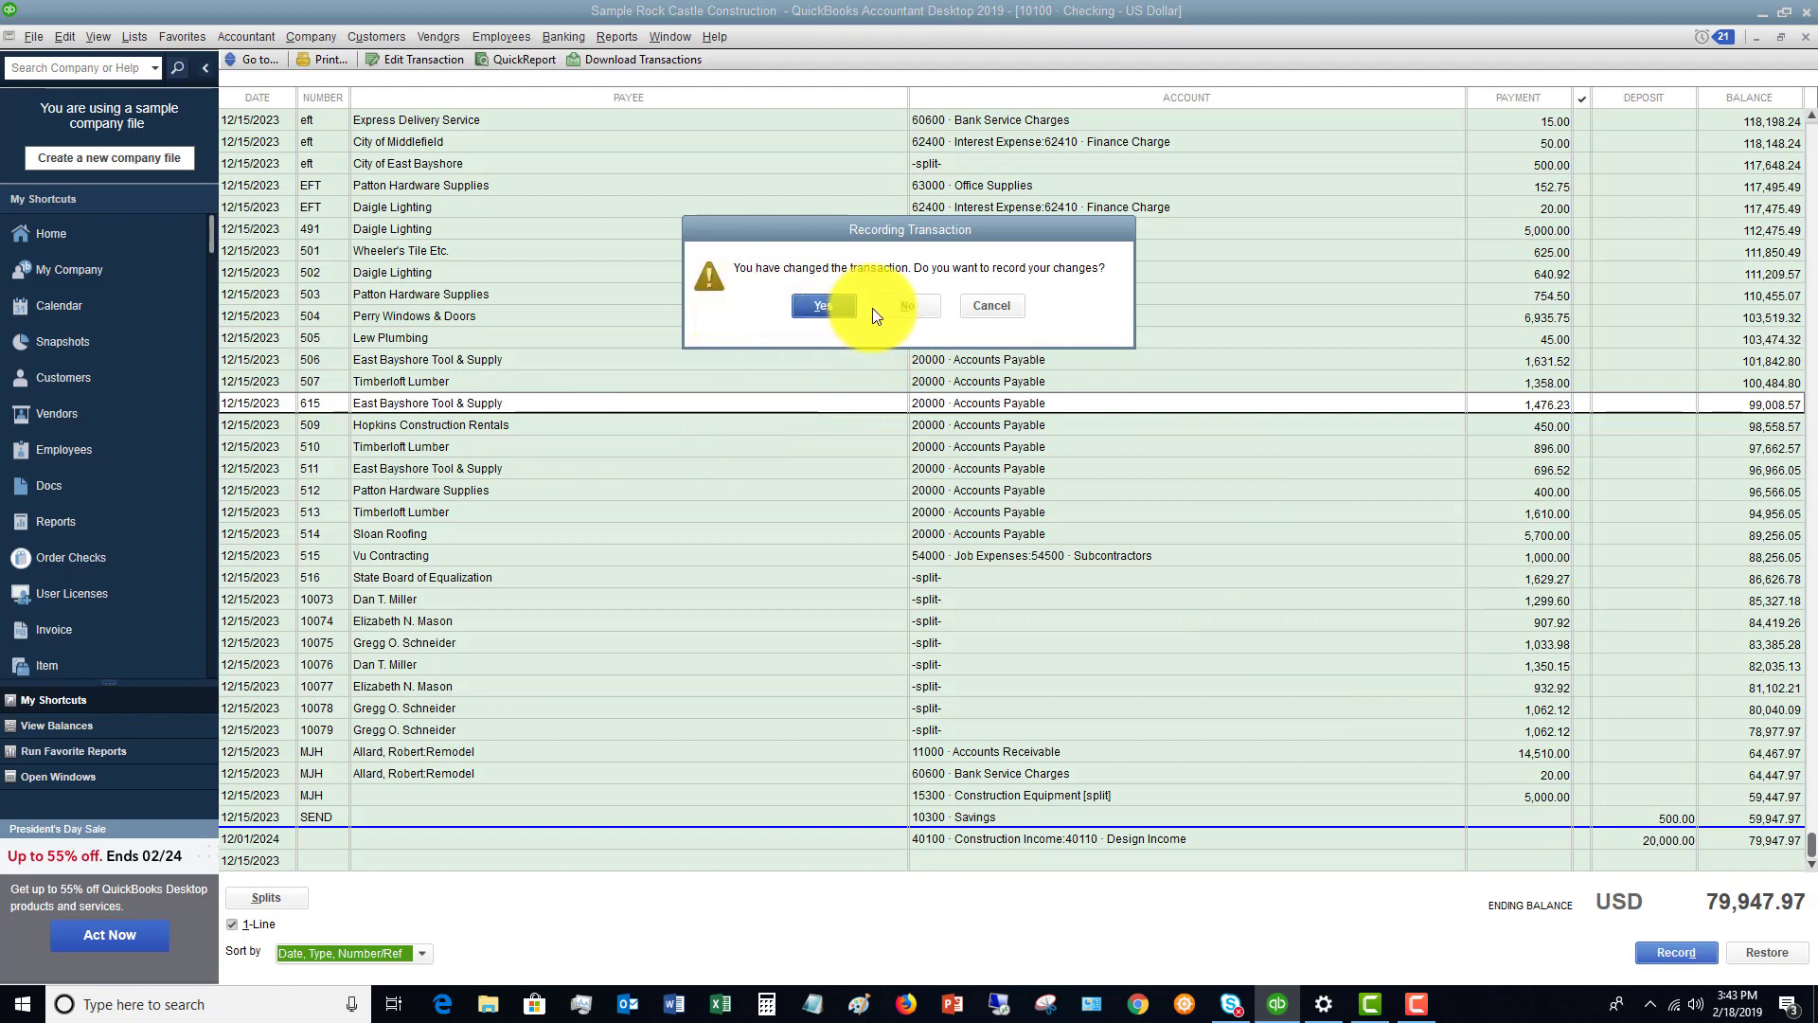
left_click(838, 308)
left_click_drag(838, 305, 359, 407)
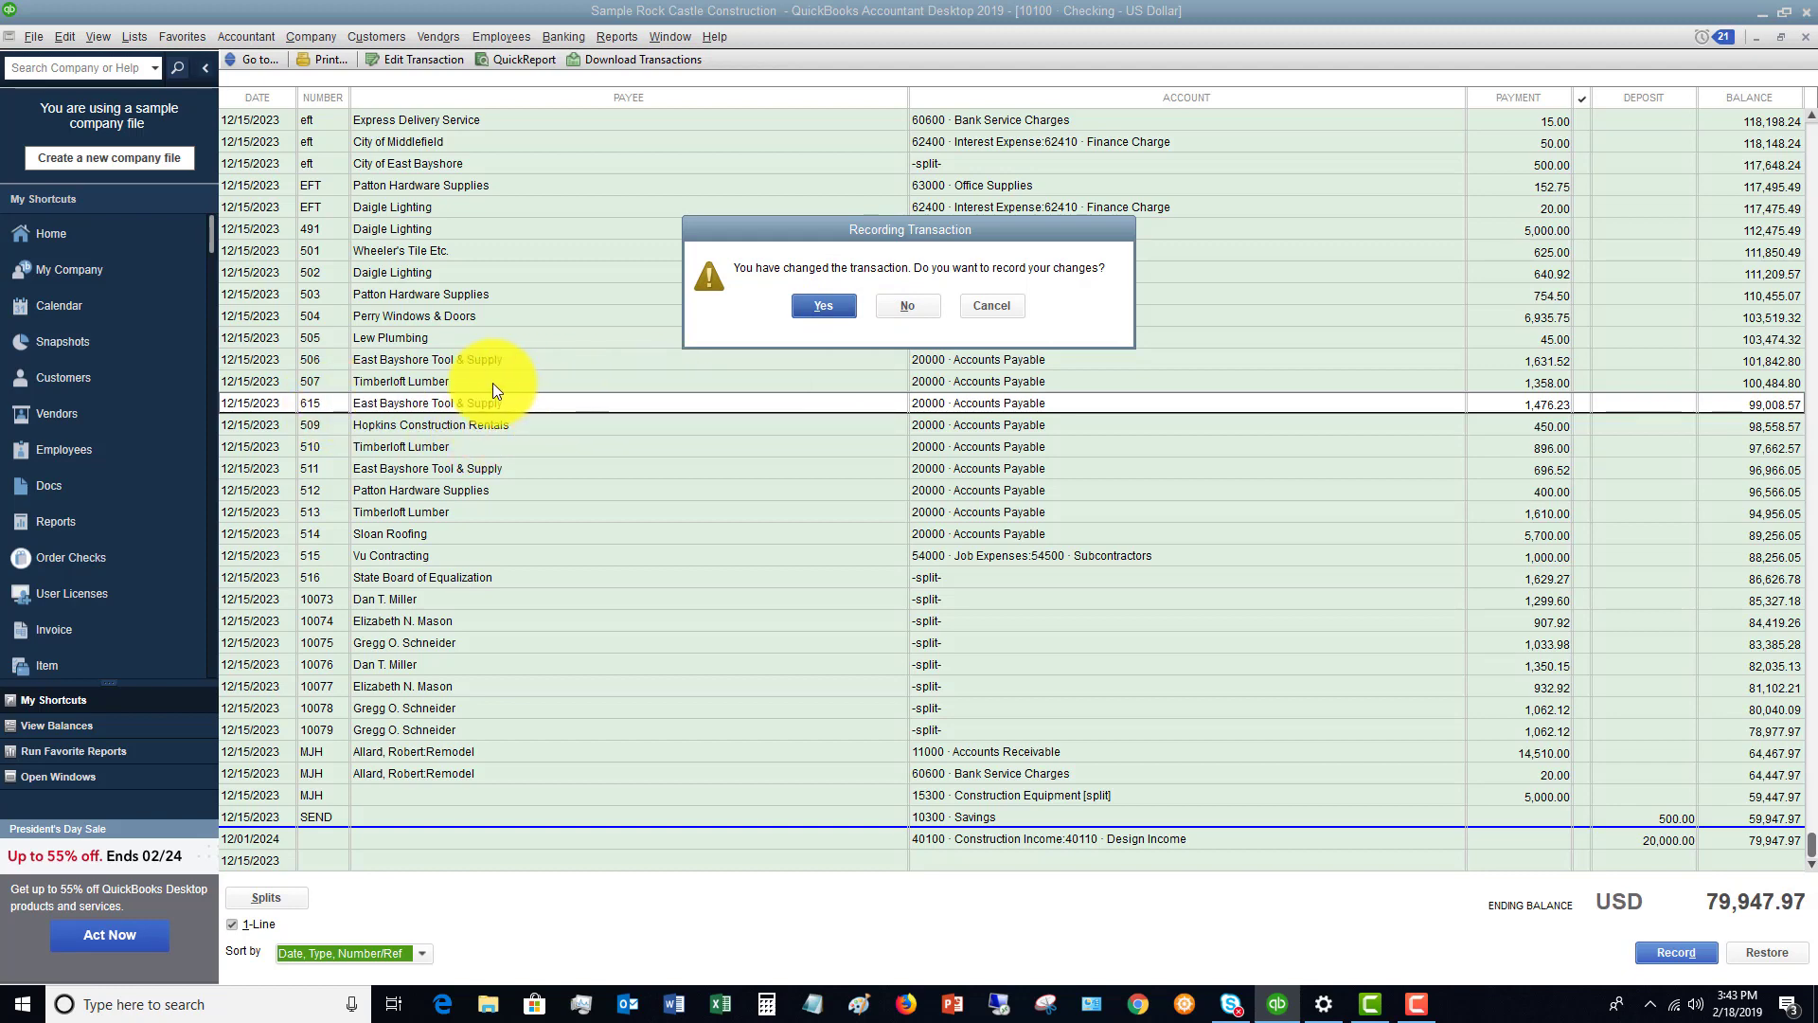
left_click(907, 304)
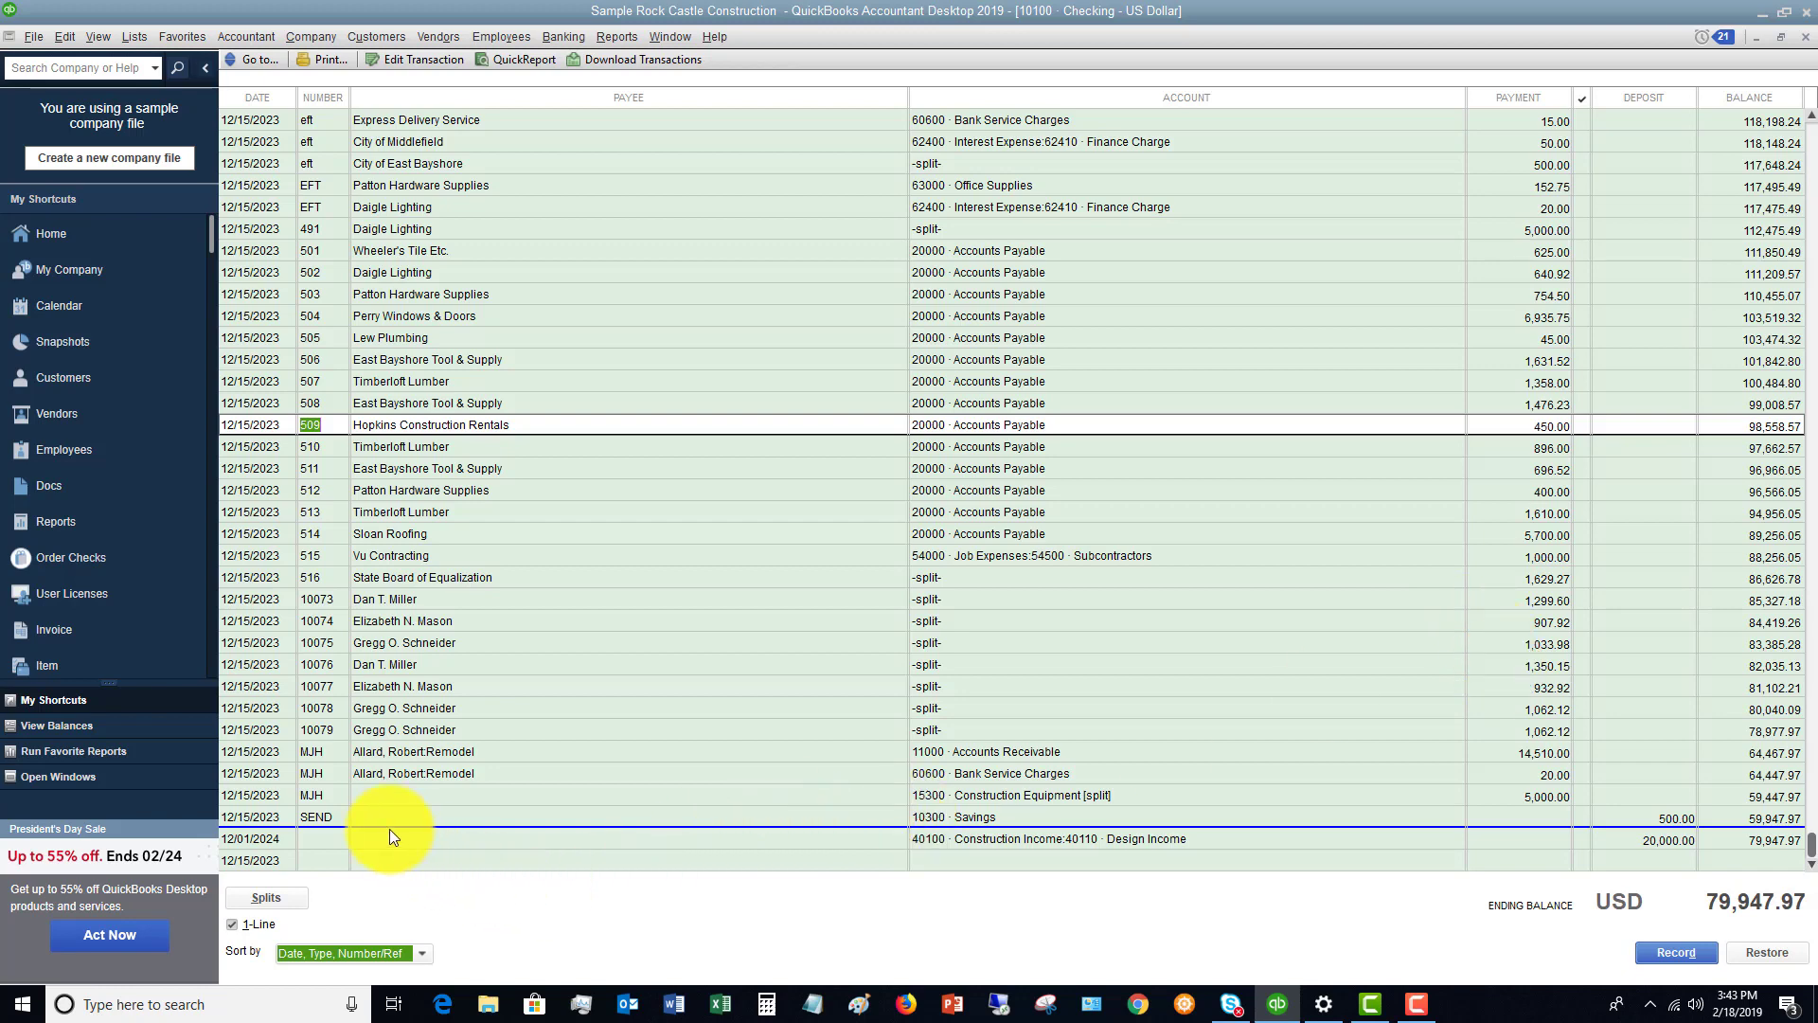
left_click(326, 841)
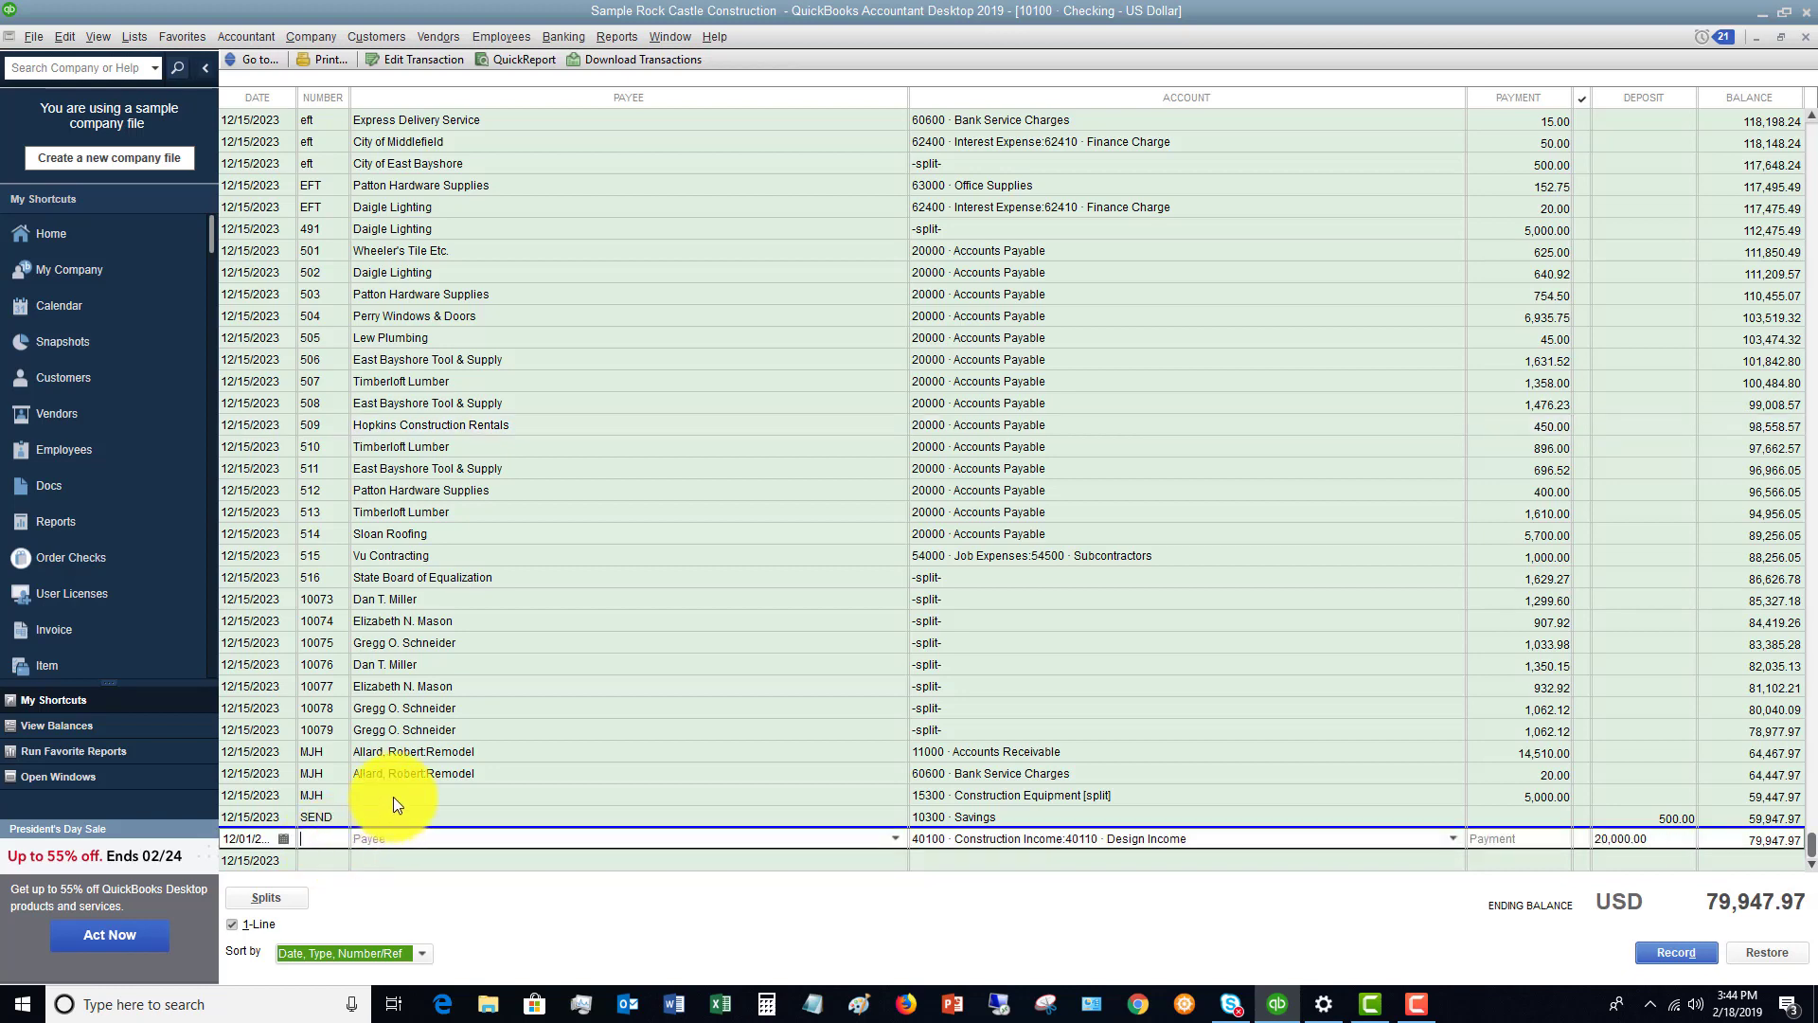
type("5")
key("Tab")
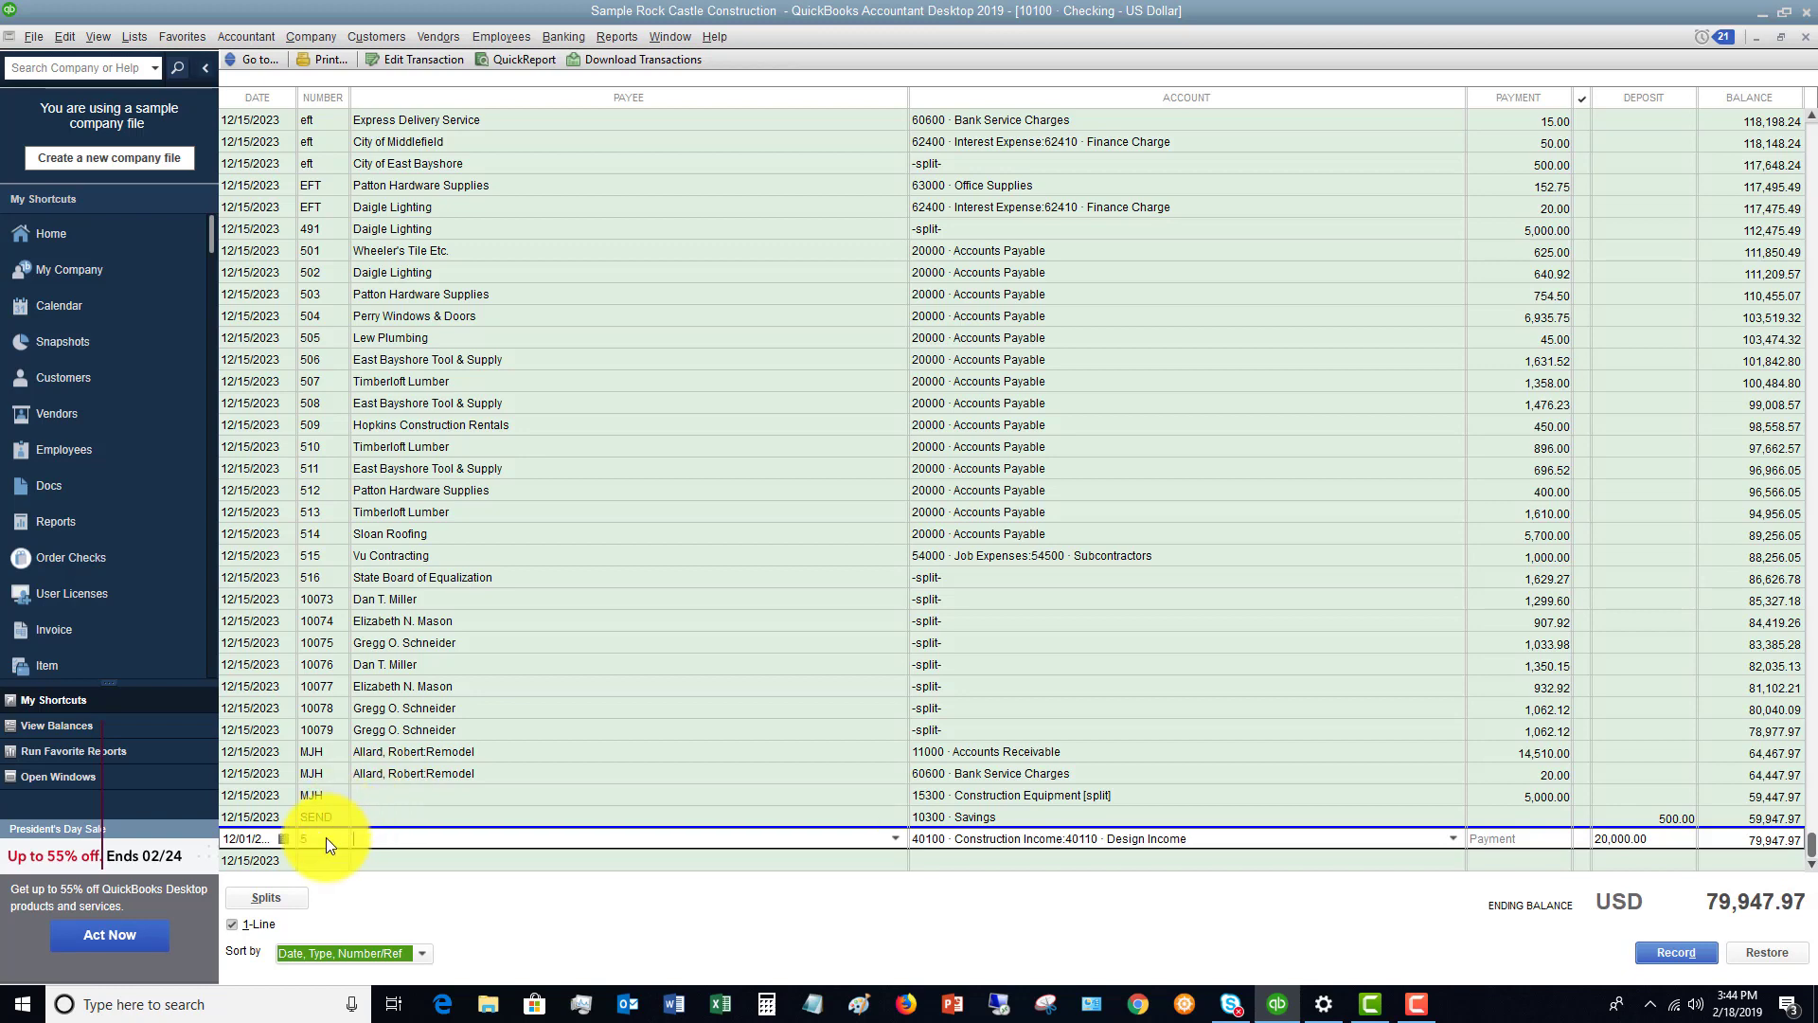